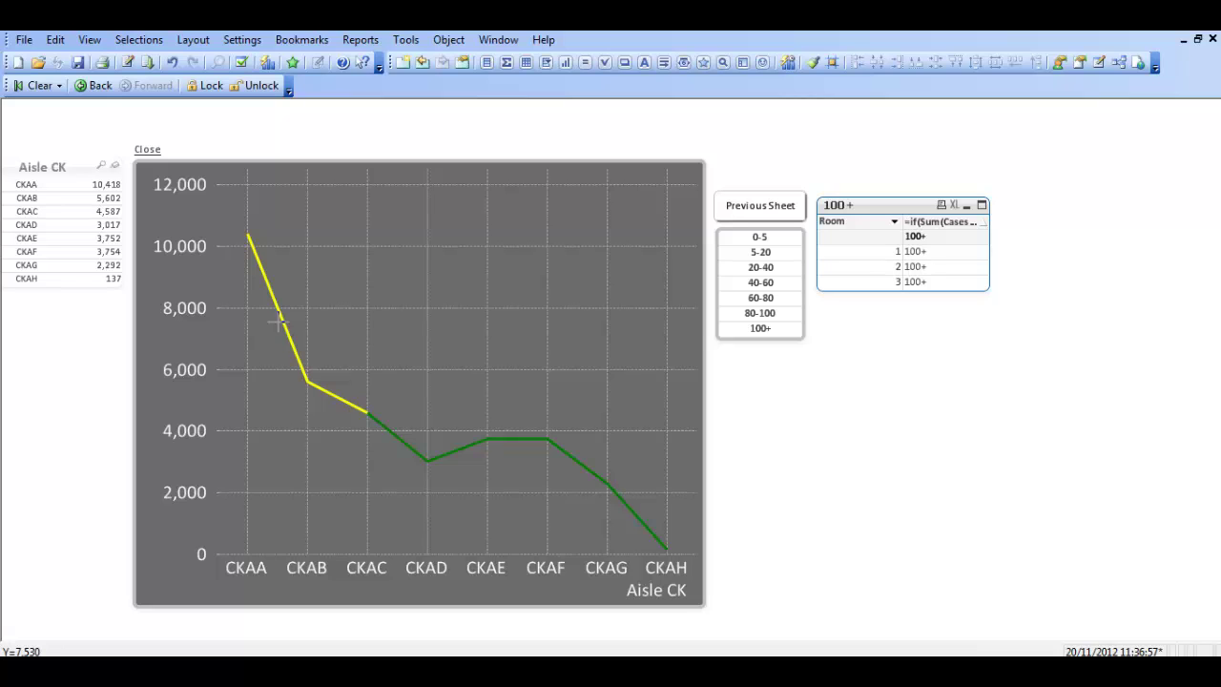
- Open the chart's properties and inspect the Sum([Cases CK])*-1 expression's Line Style and Show Value attributes
{"action": "right_click", "coordinate": [354, 218]}
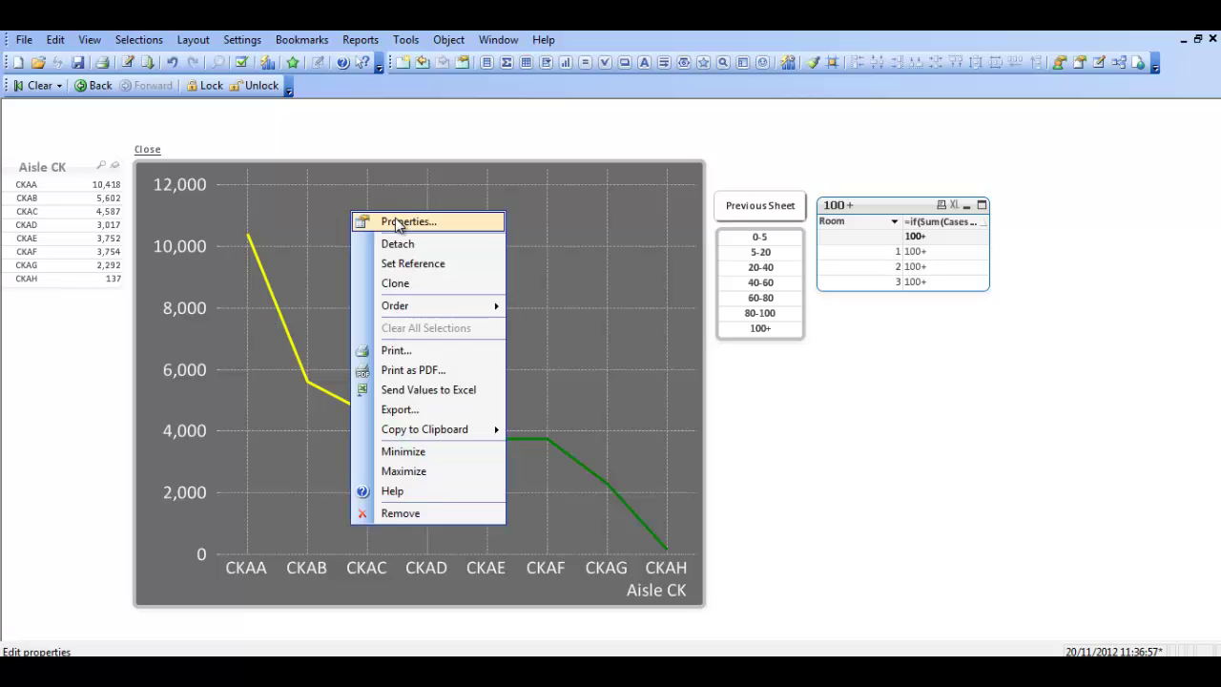
{"action": "left_click", "coordinate": [395, 218]}
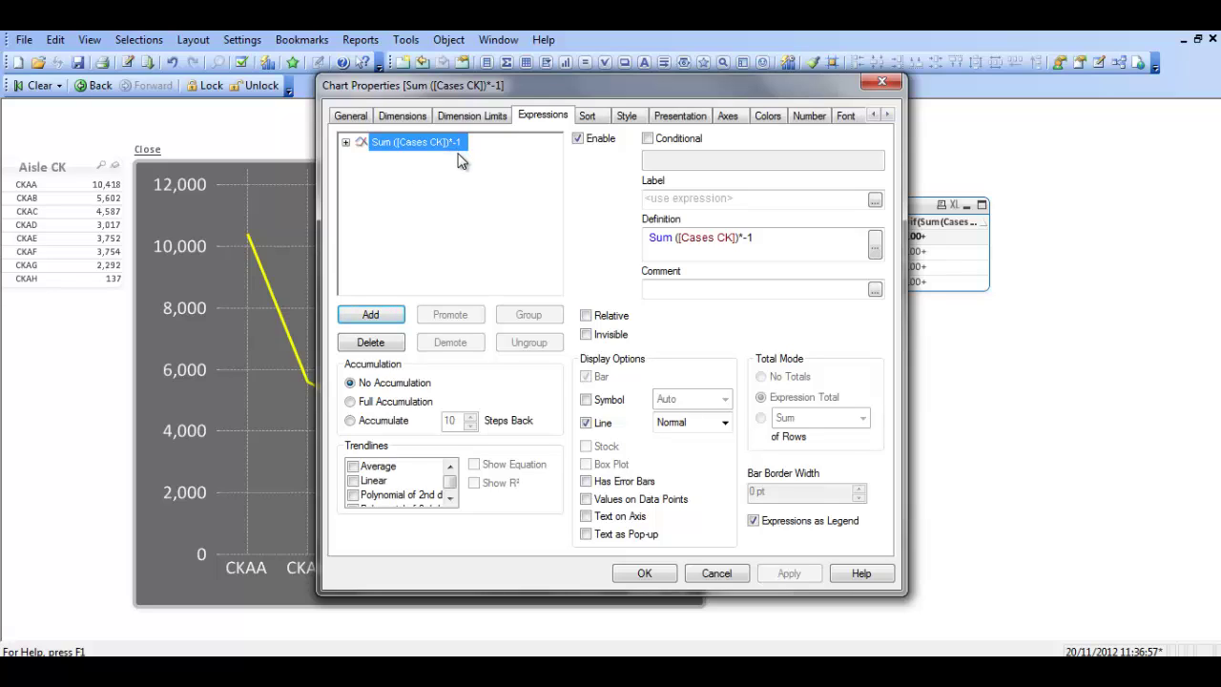
{"action": "left_click", "coordinate": [346, 143]}
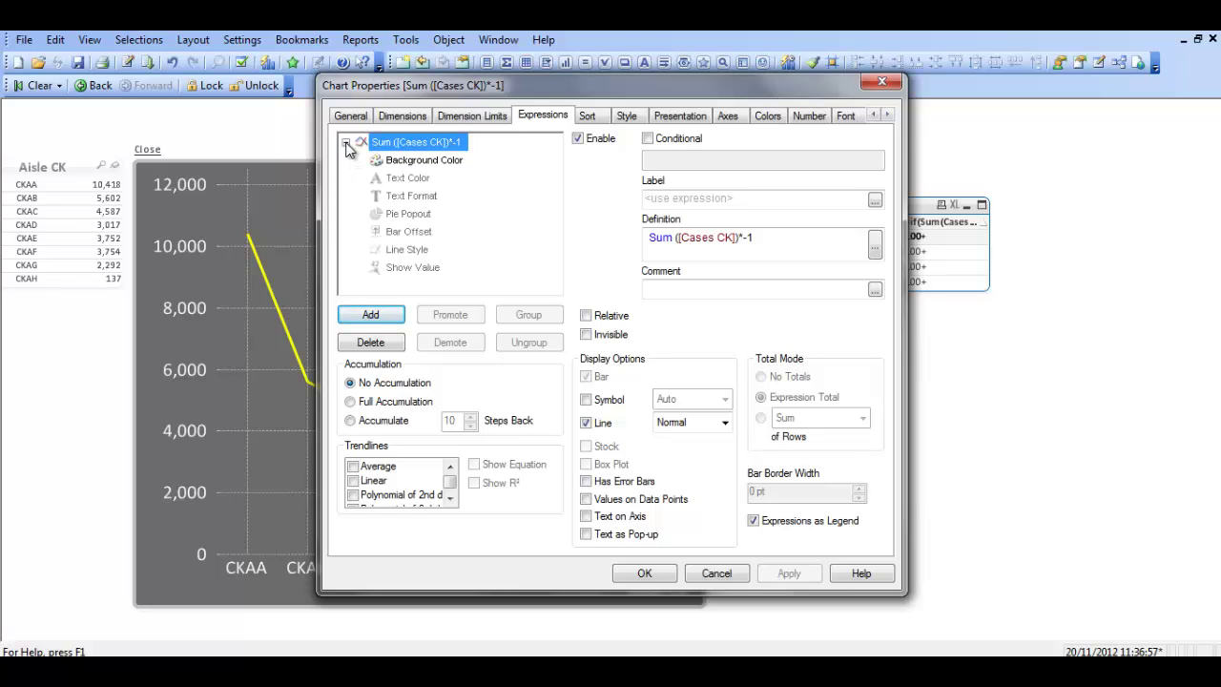
{"action": "left_click", "coordinate": [404, 250]}
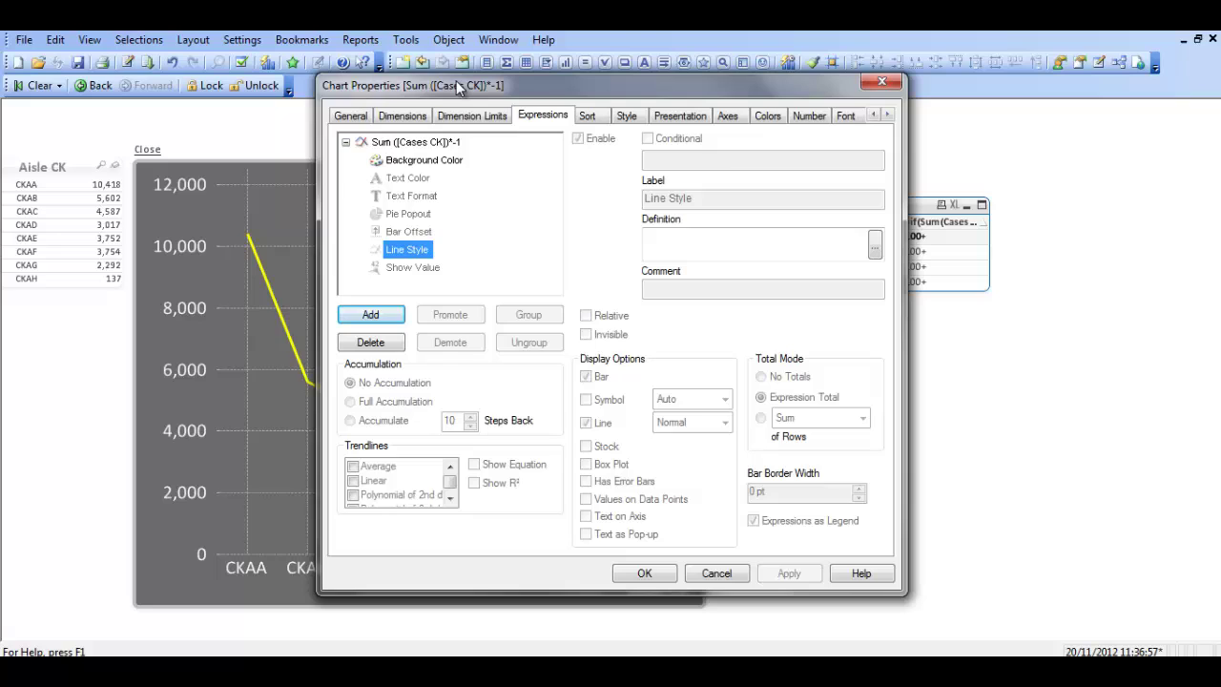
{"action": "left_click", "coordinate": [413, 270]}
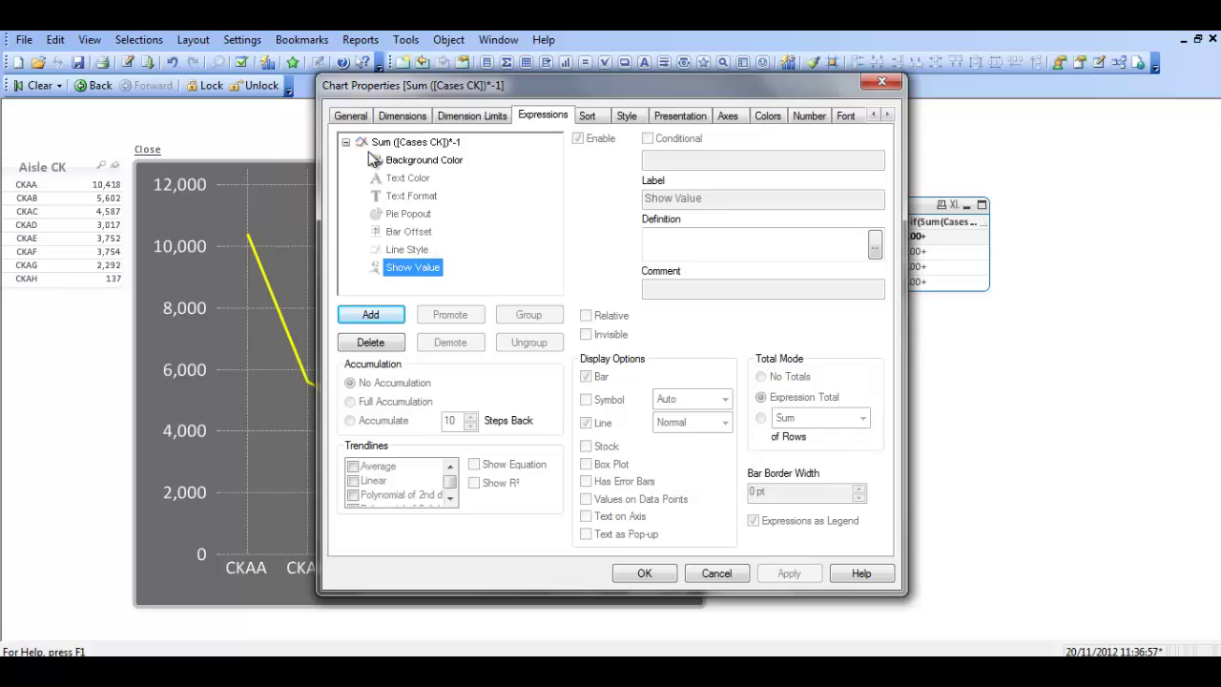
{"action": "left_click", "coordinate": [403, 163]}
{"action": "left_click_drag", "start_coordinate": [562, 85], "coordinate": [753, 93]}
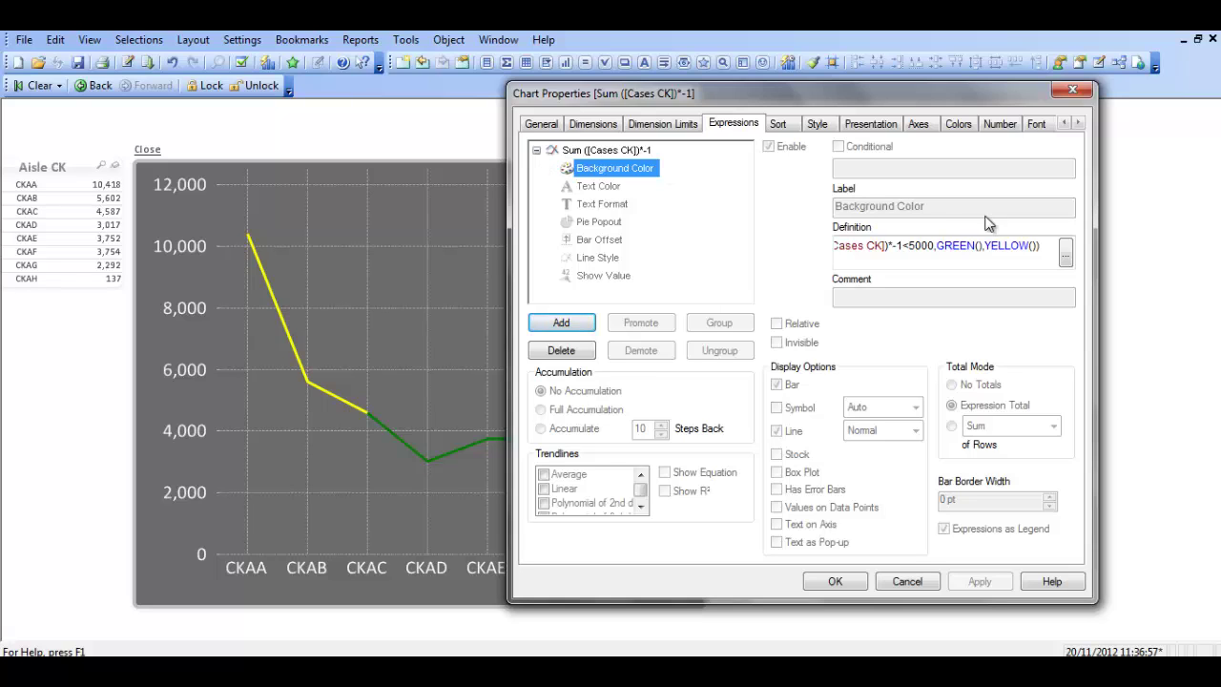
{"action": "left_click", "coordinate": [1065, 252]}
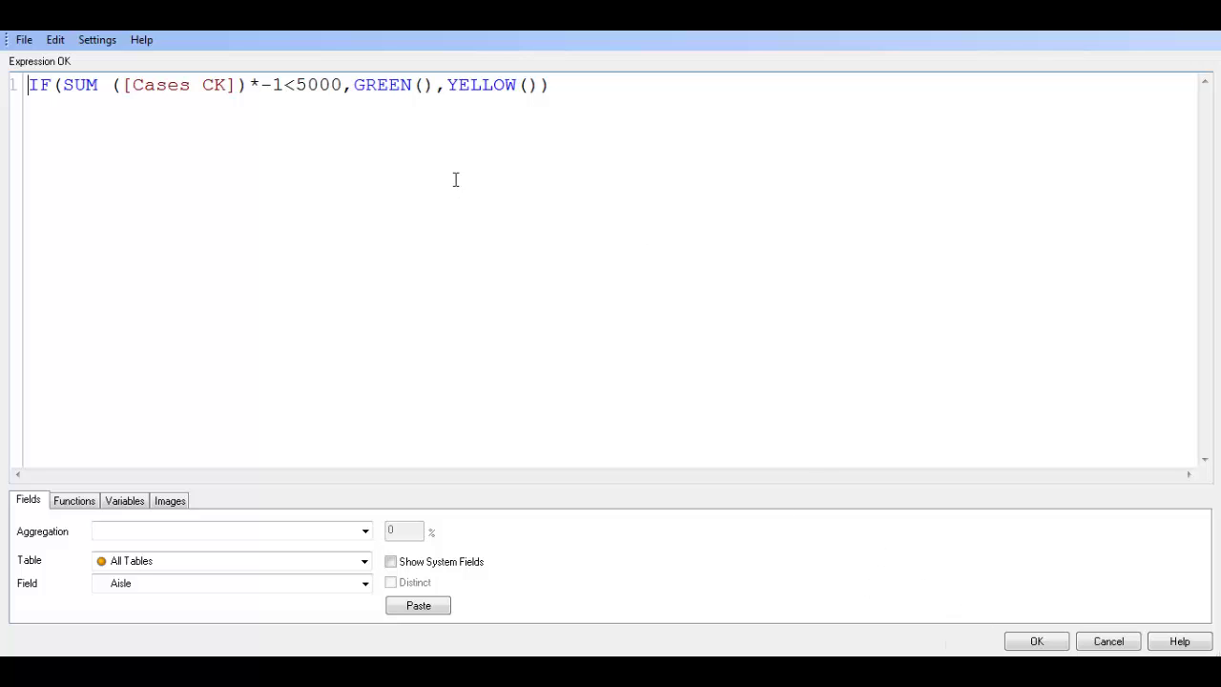
{"action": "left_click", "coordinate": [1036, 641]}
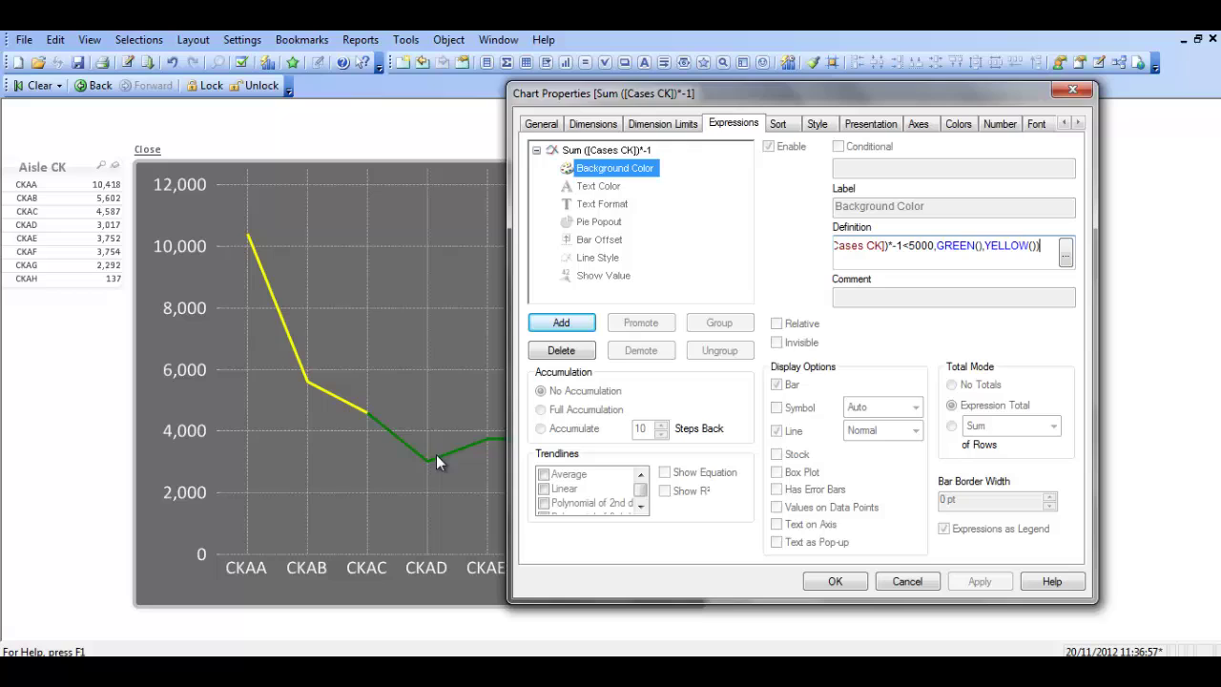
{"action": "left_click_drag", "start_coordinate": [975, 248], "coordinate": [944, 250]}
{"action": "double_click", "coordinate": [945, 250]}
{"action": "type", "text": "RED"}
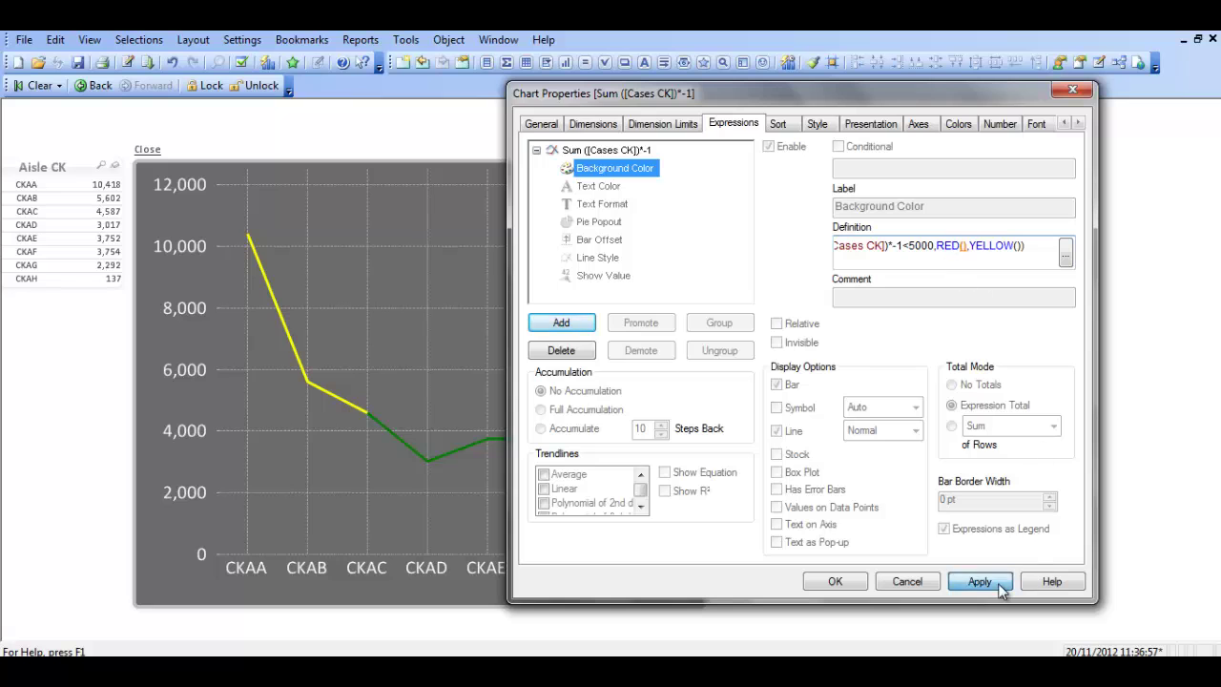
{"action": "left_click", "coordinate": [1001, 589]}
{"action": "left_click_drag", "start_coordinate": [645, 88], "coordinate": [734, 94]}
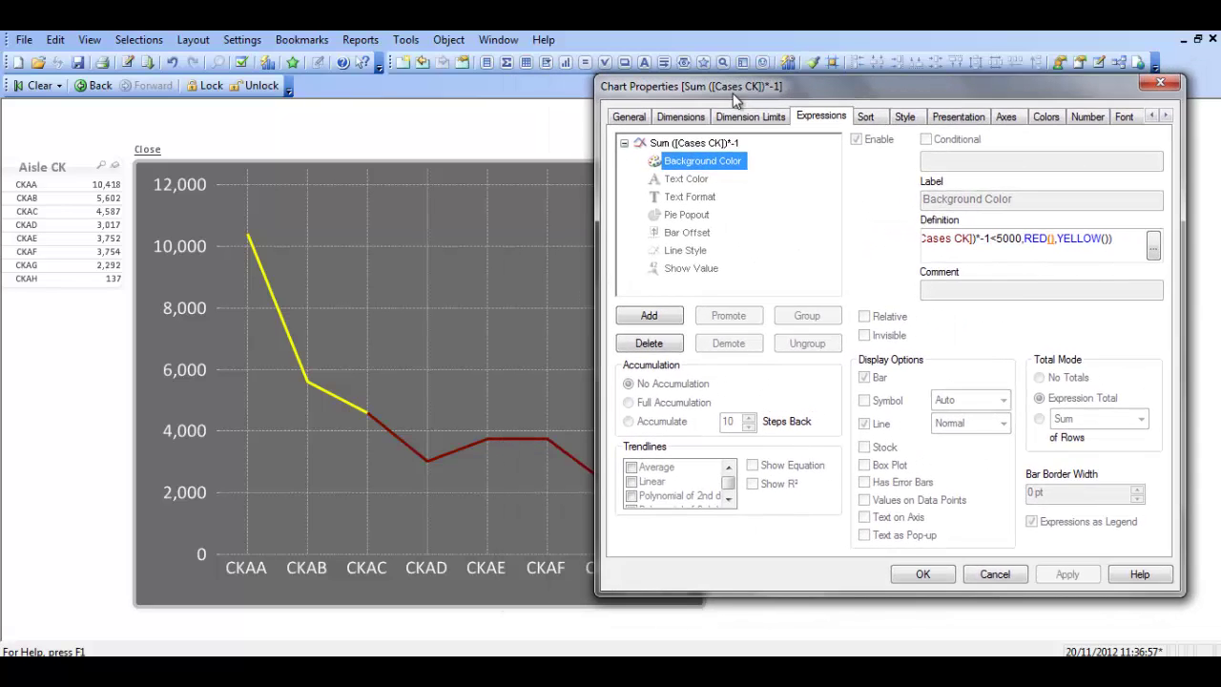
{"action": "left_click", "coordinate": [1046, 240]}
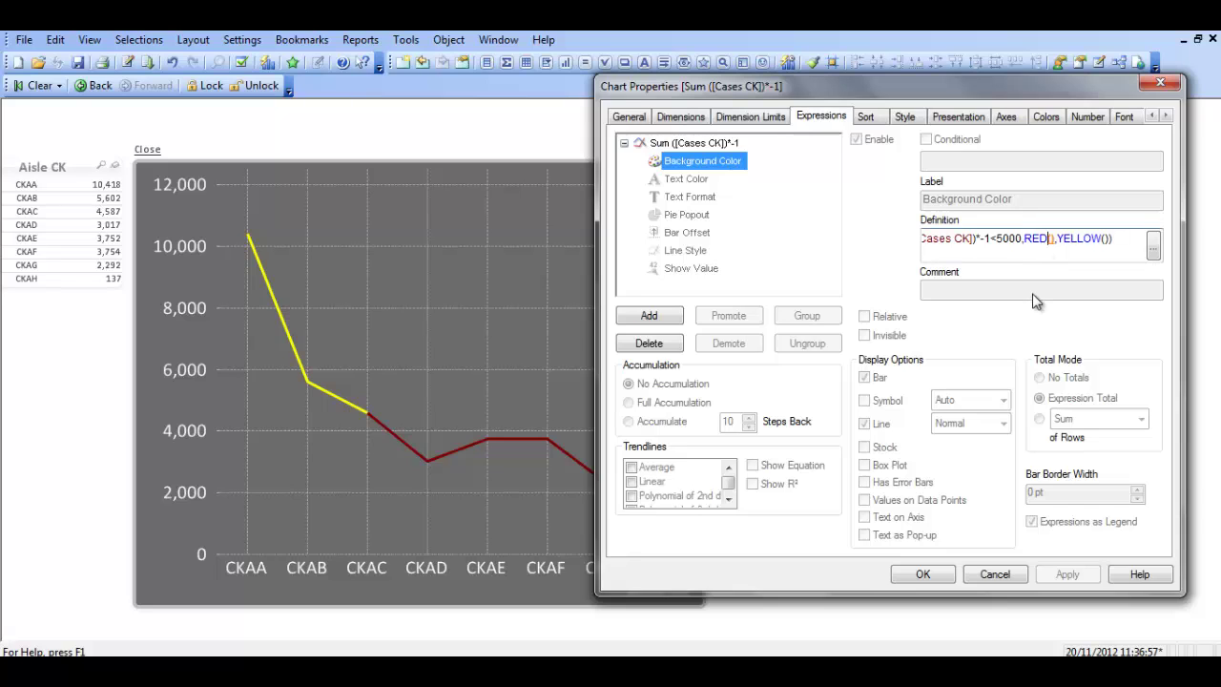
{"action": "key", "text": "BackSpace"}
{"action": "key", "text": "BackSpace"}
{"action": "key", "text": "BackSpace"}
{"action": "type", "text": "GRE"}
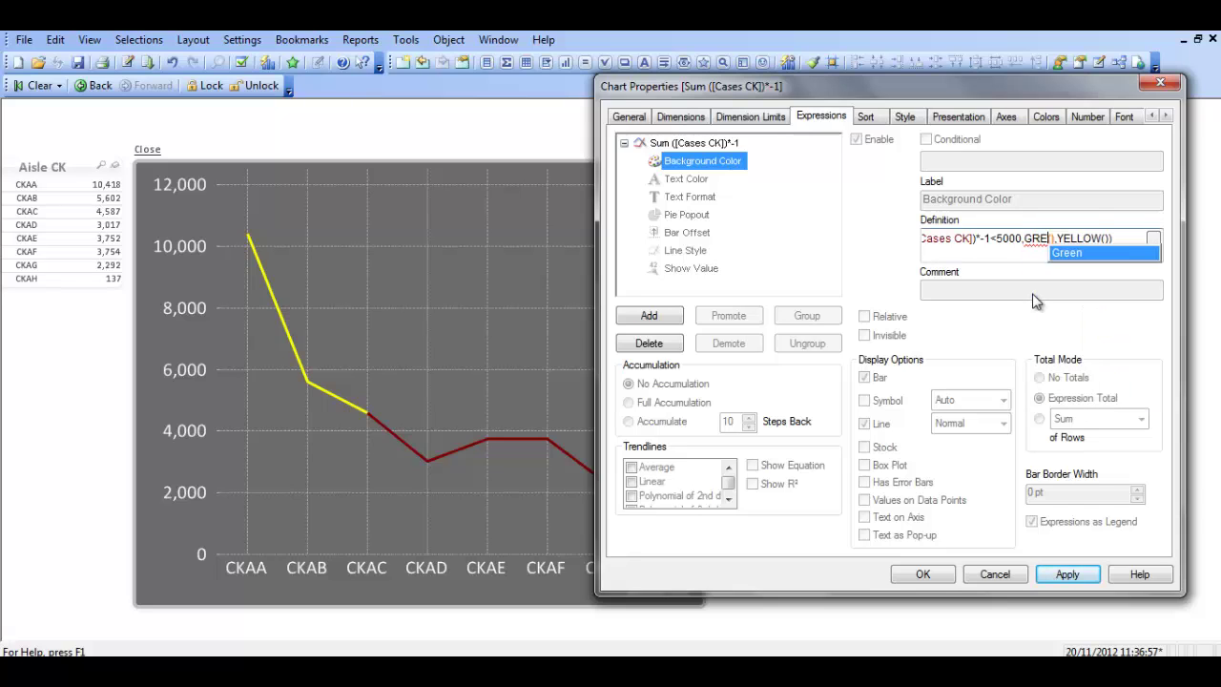
{"action": "type", "text": "EN"}
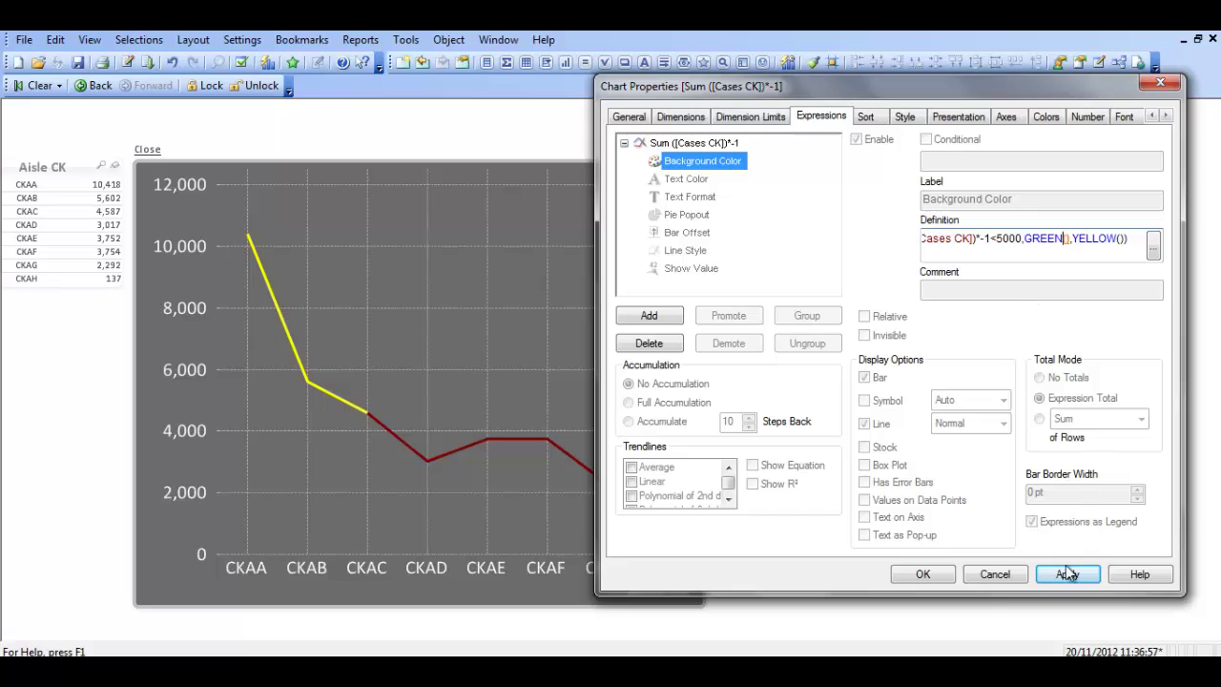
{"action": "left_click", "coordinate": [1066, 573]}
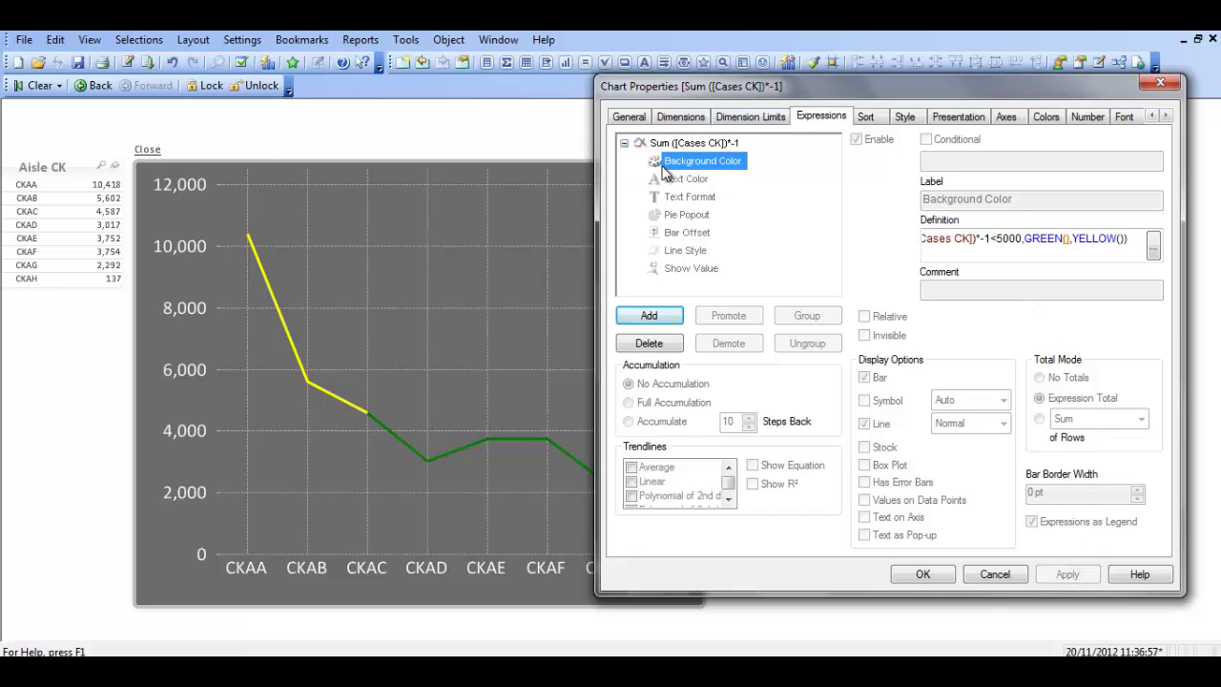
- Enable Values on Data Points for the Sum expression and apply, labelling points like 10,418 and 5,602
{"action": "left_click", "coordinate": [625, 142]}
{"action": "left_click", "coordinate": [705, 144]}
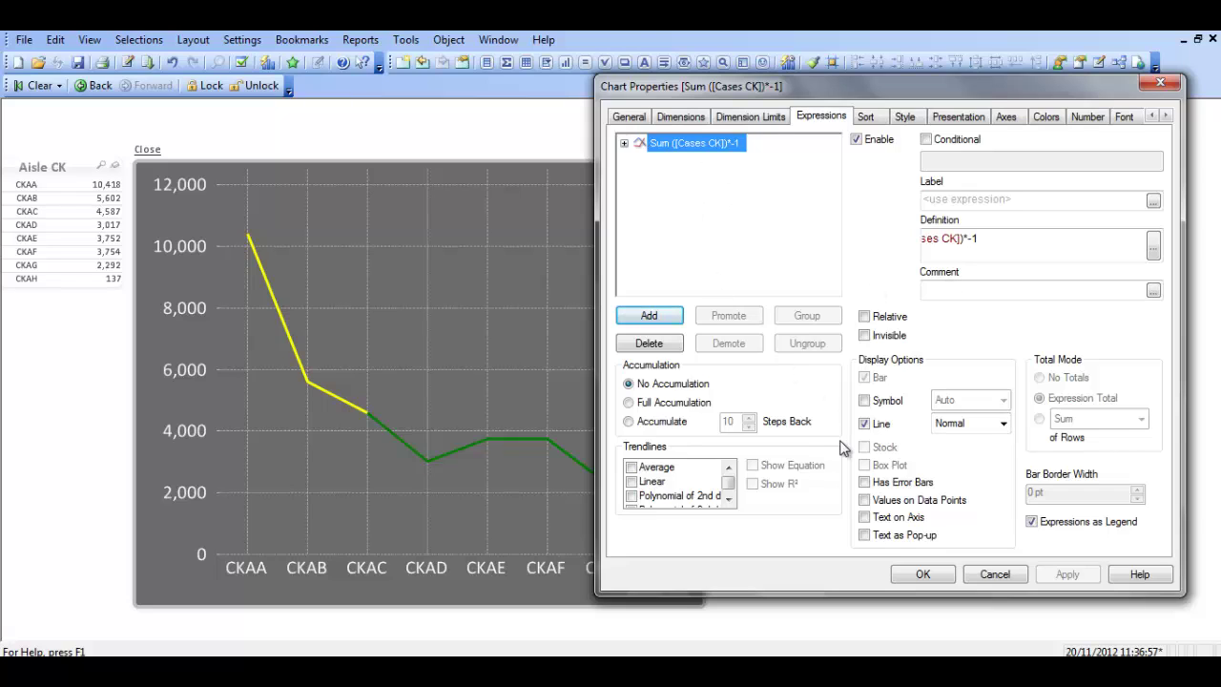
{"action": "left_click", "coordinate": [864, 501]}
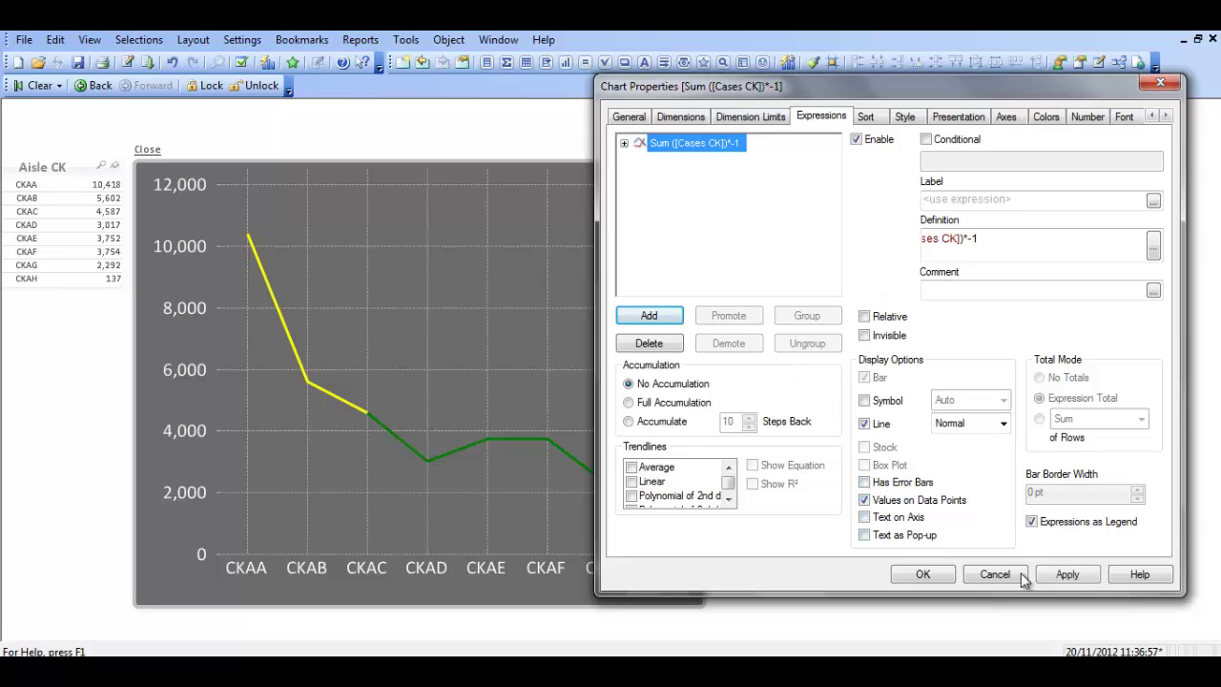
{"action": "left_click", "coordinate": [1072, 579]}
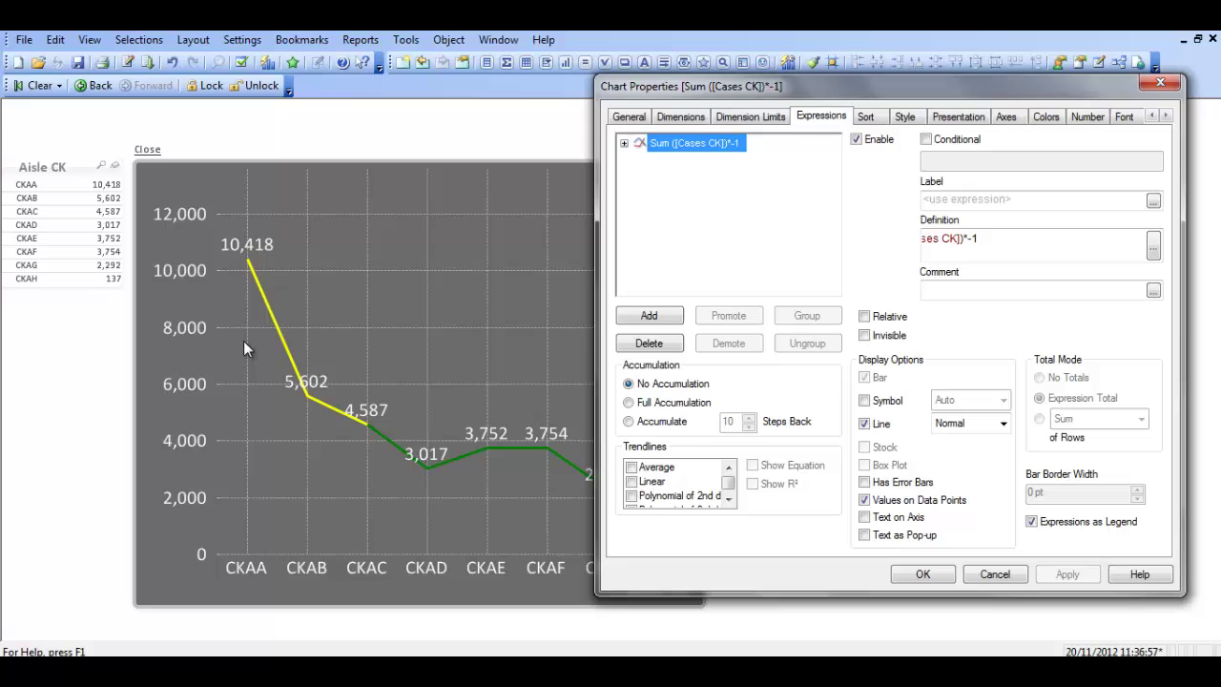
{"action": "left_click", "coordinate": [624, 143]}
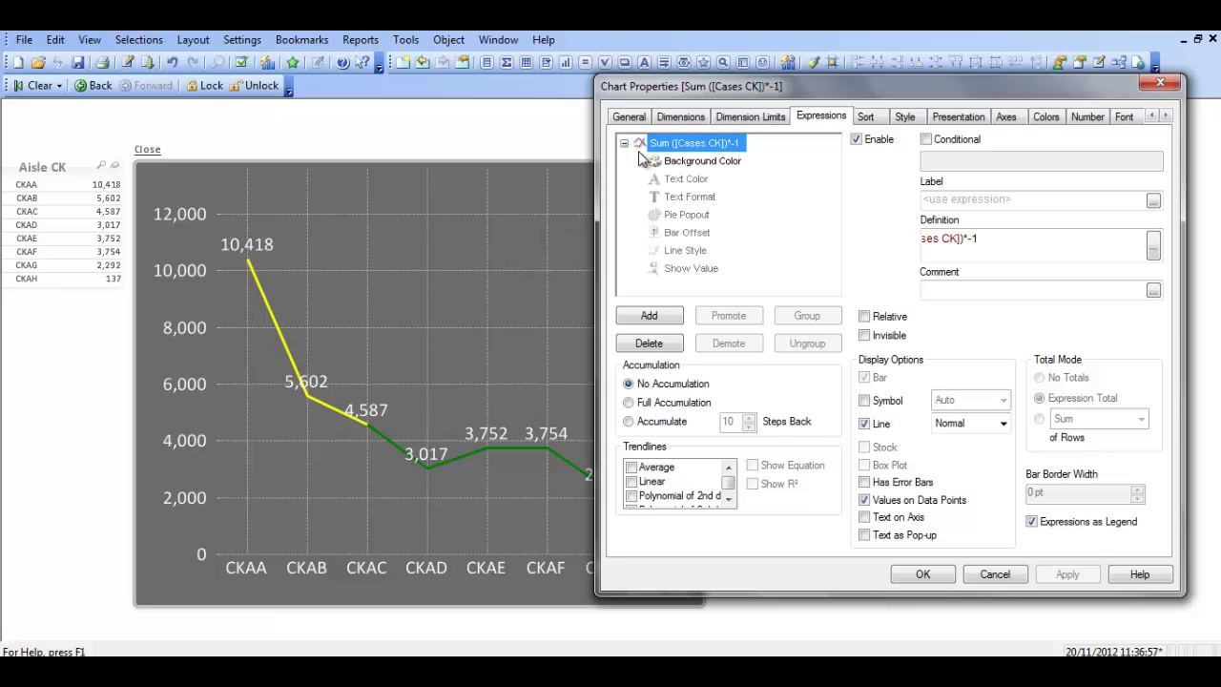
- Try BLACK(), then RGB(255,0,128) as the value labels' Text Color, applying each
{"action": "left_click", "coordinate": [693, 181]}
{"action": "left_click", "coordinate": [976, 237]}
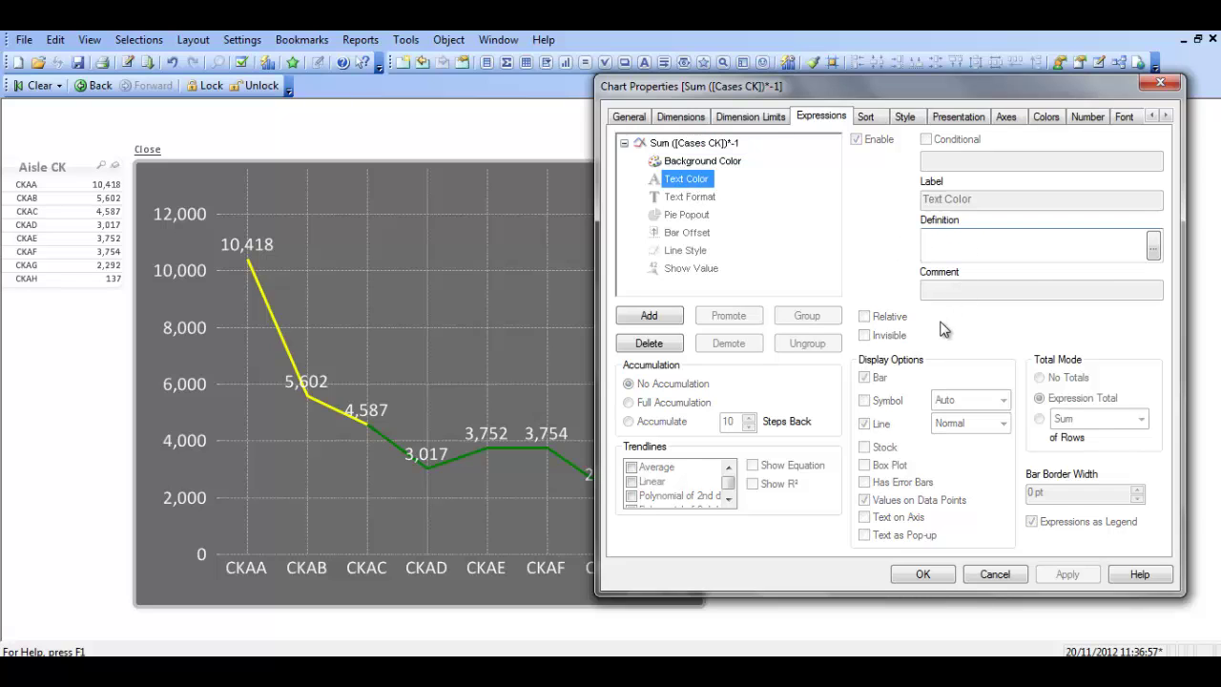
{"action": "type", "text": "BLACK"}
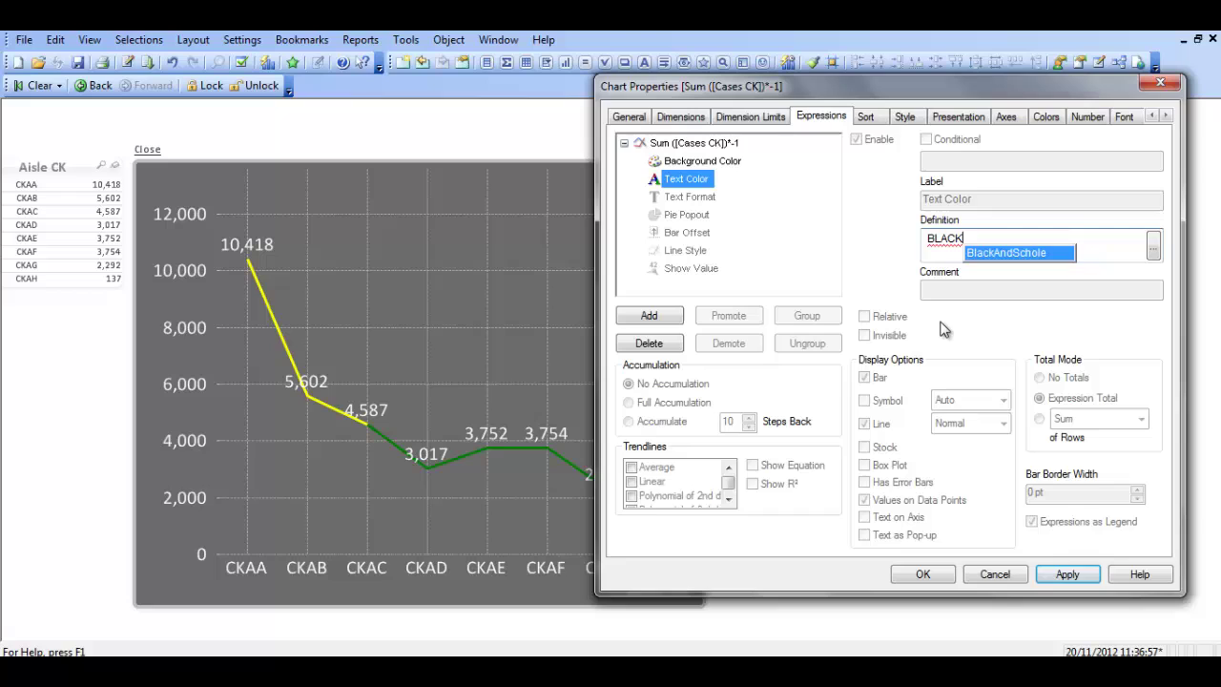
{"action": "type", "text": "()"}
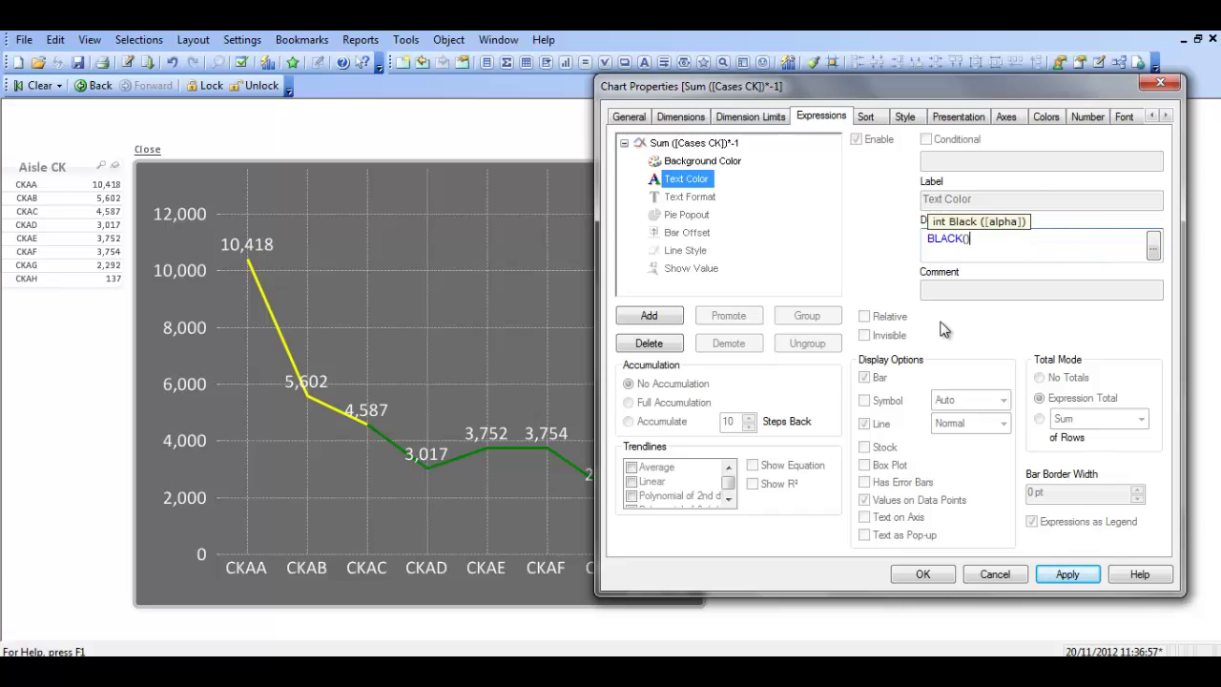
{"action": "left_click", "coordinate": [1069, 577]}
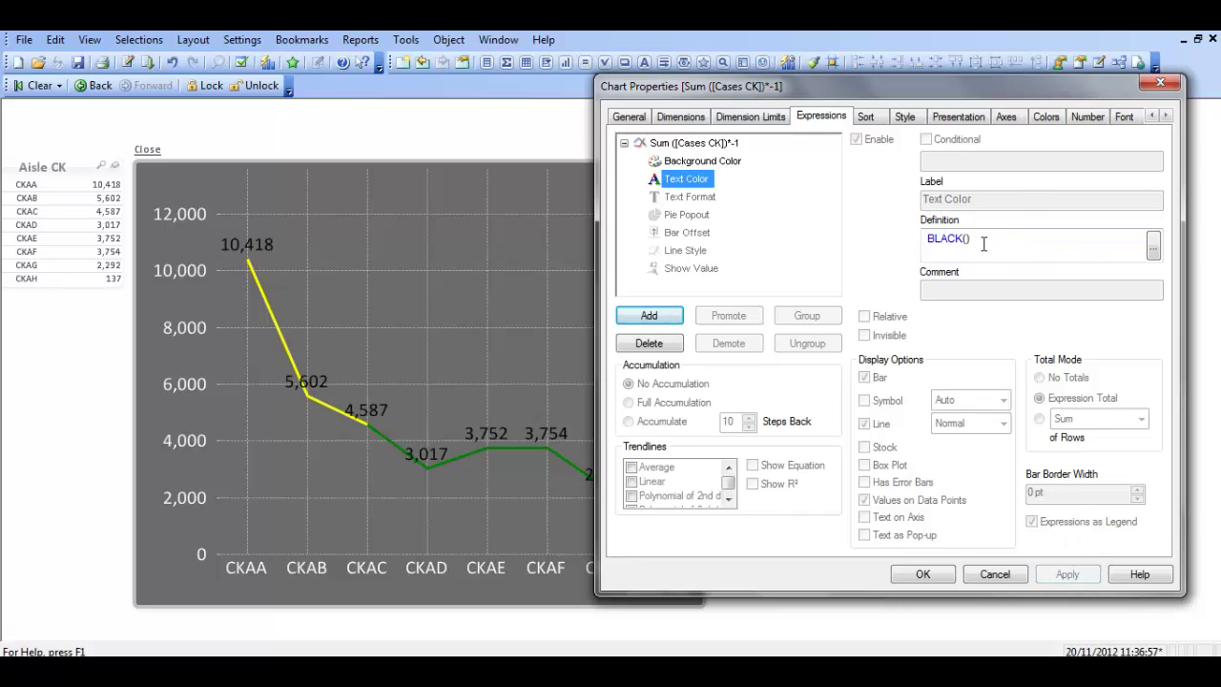
{"action": "left_click_drag", "start_coordinate": [983, 239], "coordinate": [830, 232]}
{"action": "type", "text": "RGB("}
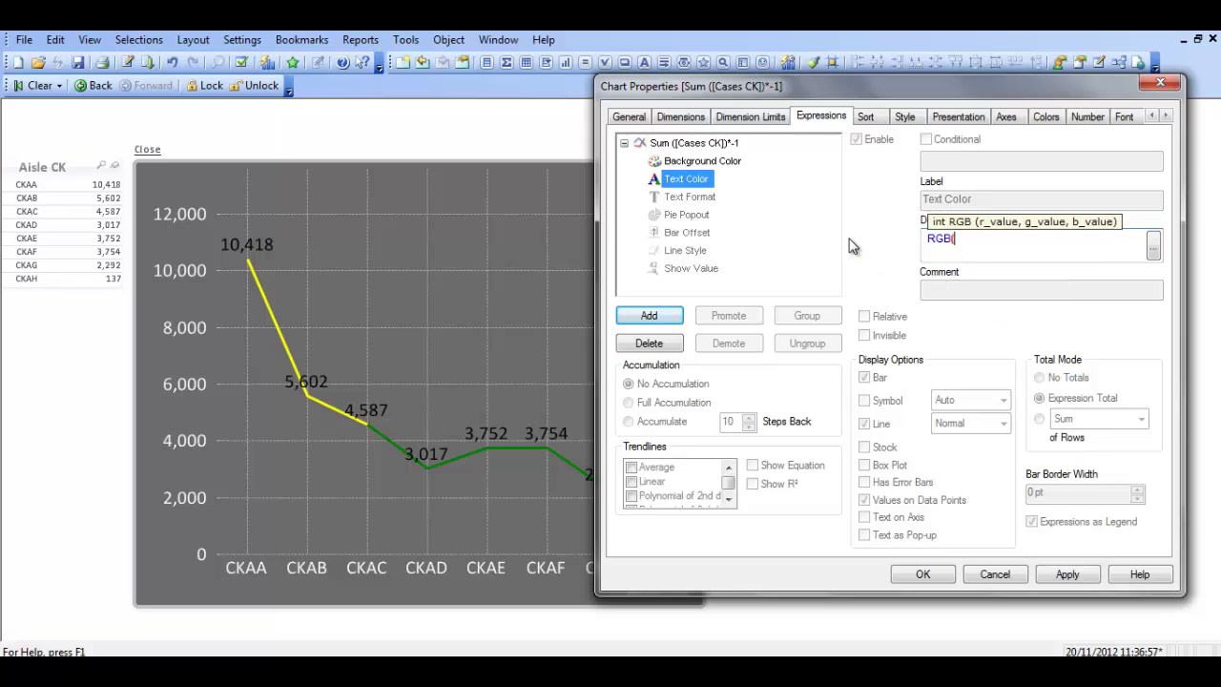
{"action": "type", "text": "255,0,128"}
{"action": "left_click", "coordinate": [1066, 577]}
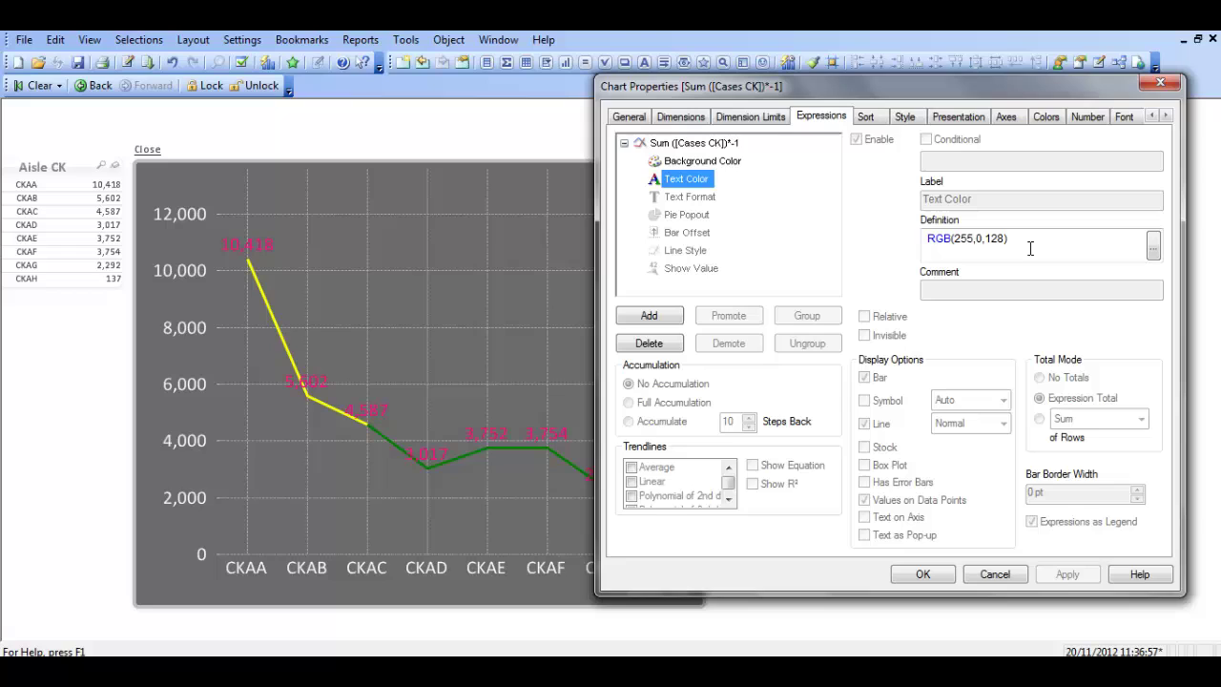
- Replace the Text Color formula with WHITE() and apply it
{"action": "left_click_drag", "start_coordinate": [1033, 244], "coordinate": [924, 239]}
{"action": "type", "text": "W"}
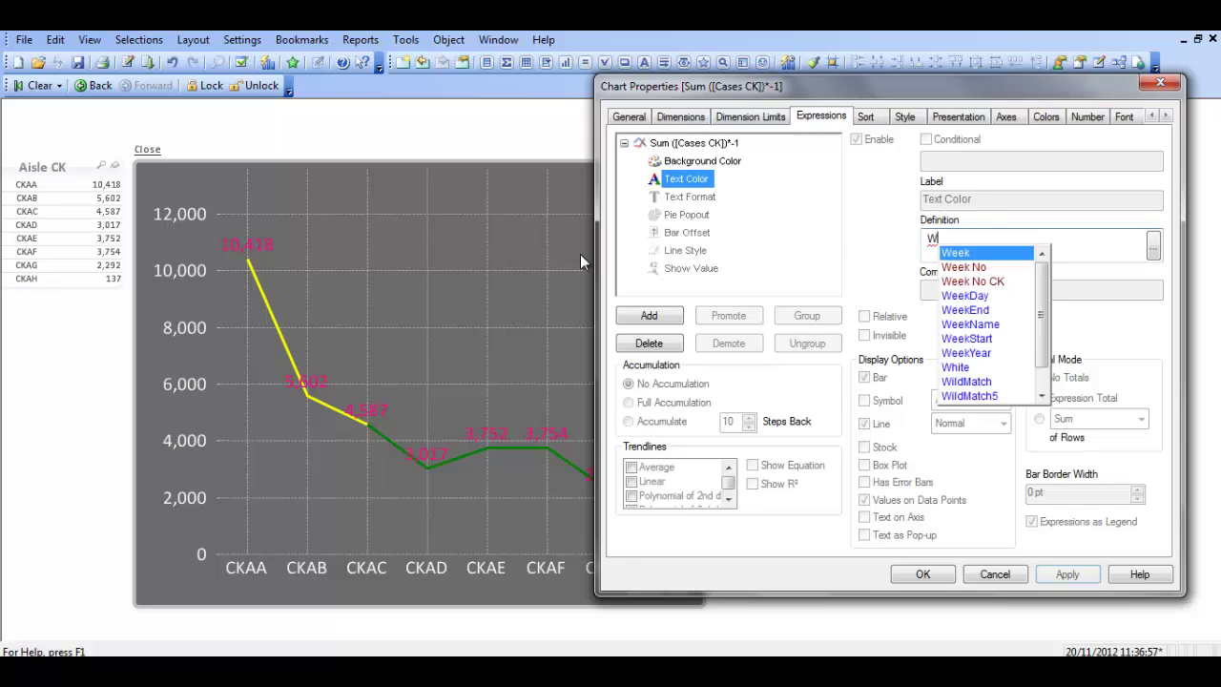
{"action": "type", "text": "HITE()"}
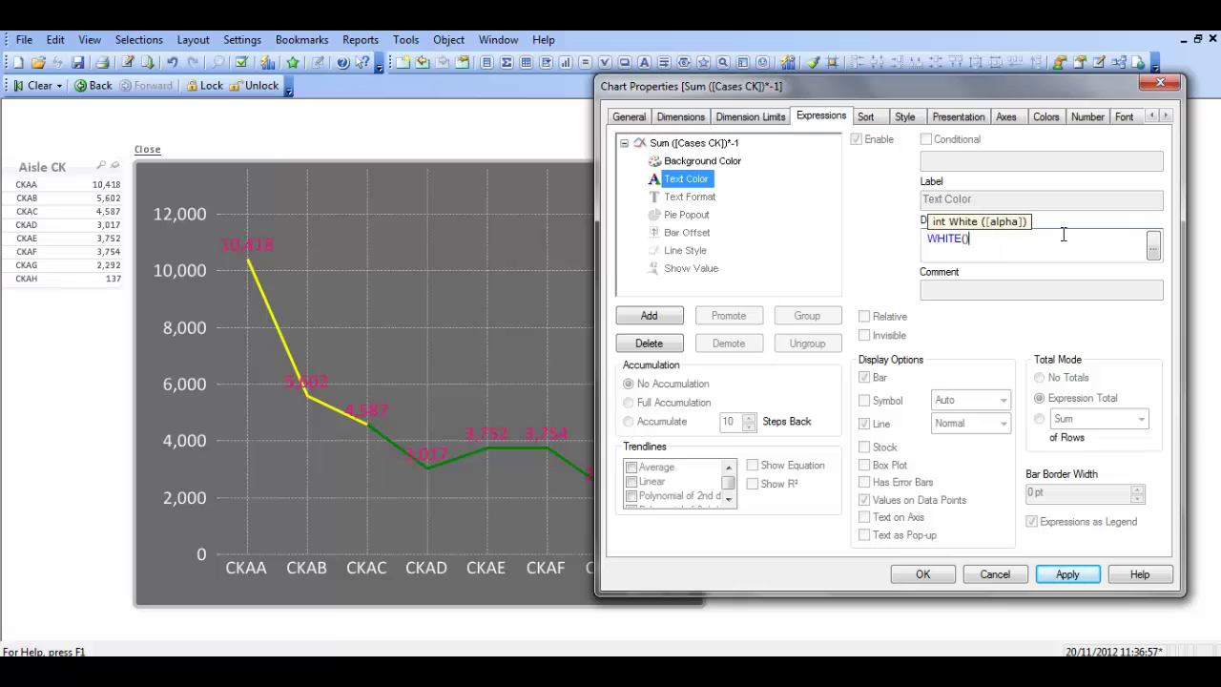
{"action": "left_click", "coordinate": [1153, 245]}
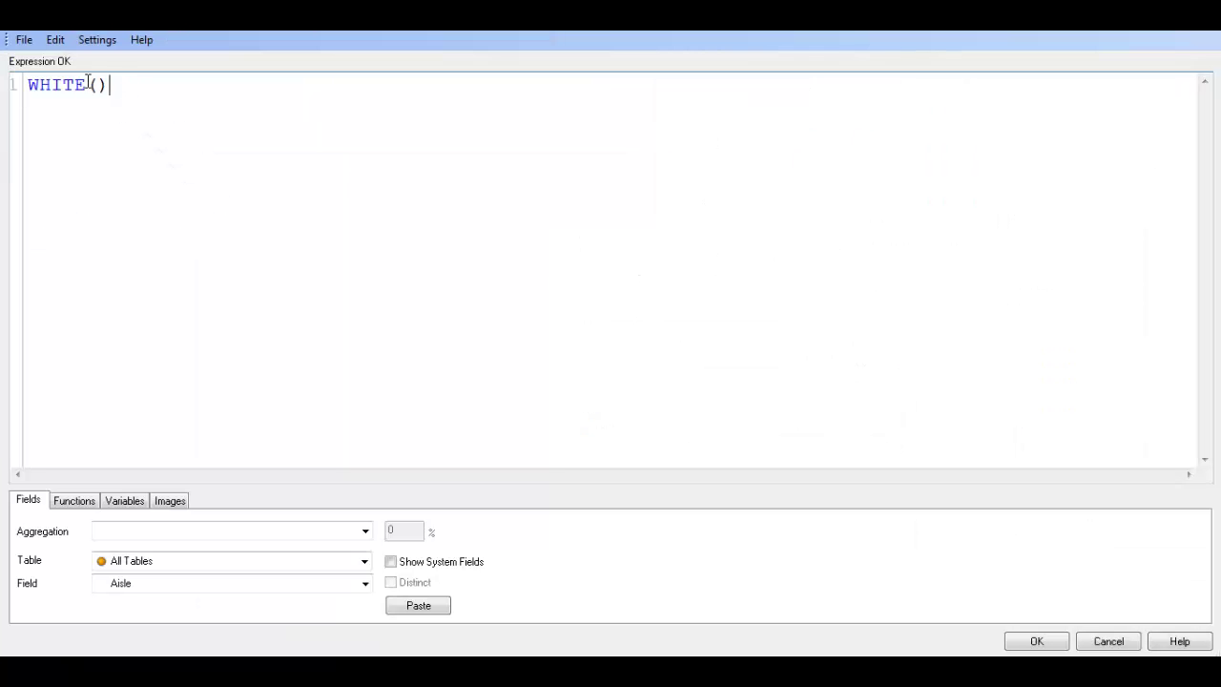
{"action": "key", "text": "ctrl+a"}
{"action": "left_click", "coordinate": [1037, 641]}
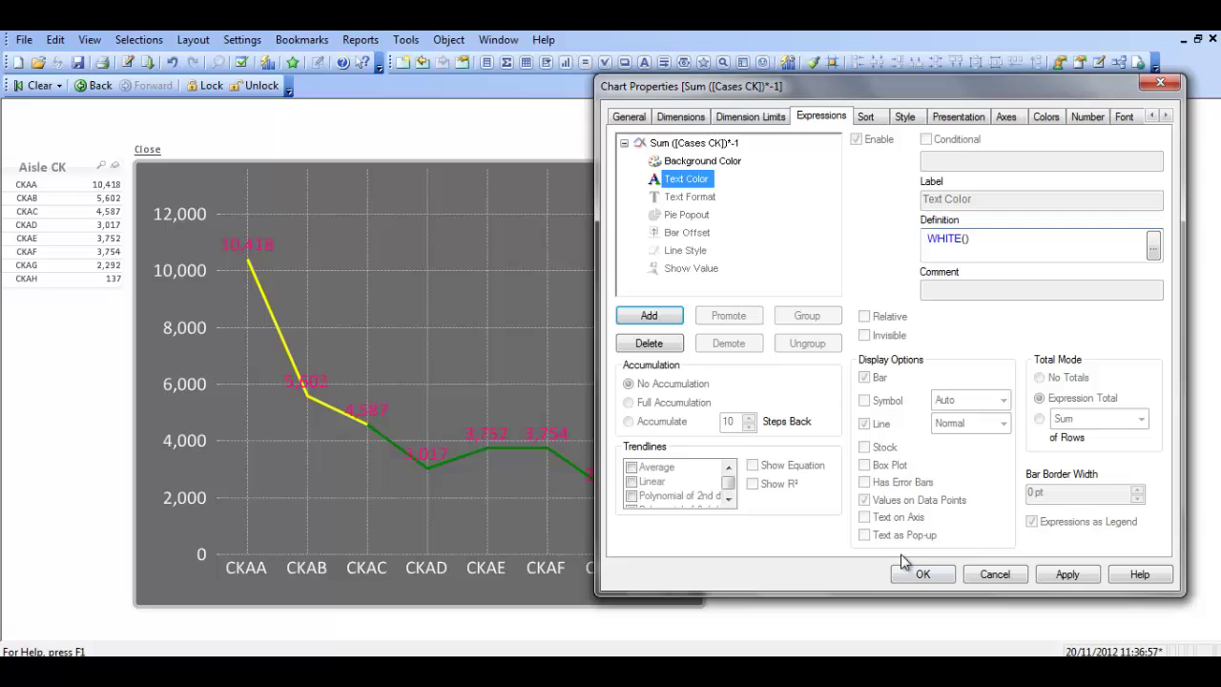
{"action": "left_click", "coordinate": [1067, 574]}
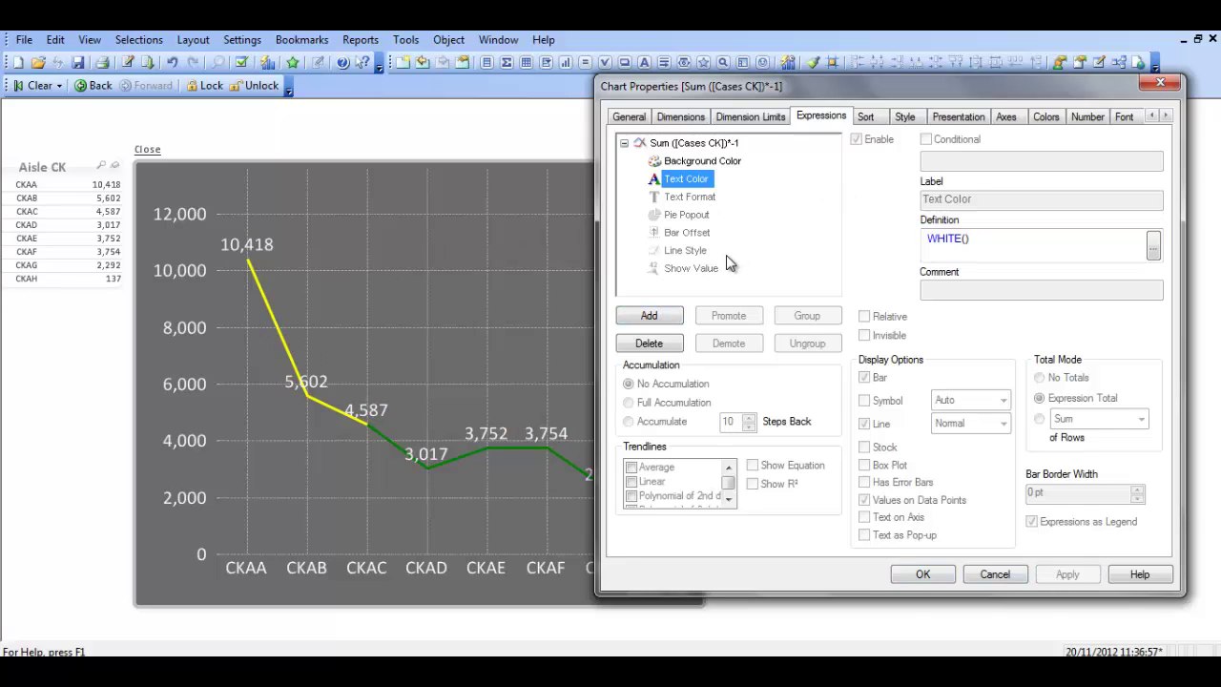
- Clear the Text Color definition and apply, then re-enter WHITE() and apply again
{"action": "left_click_drag", "start_coordinate": [1014, 237], "coordinate": [831, 239]}
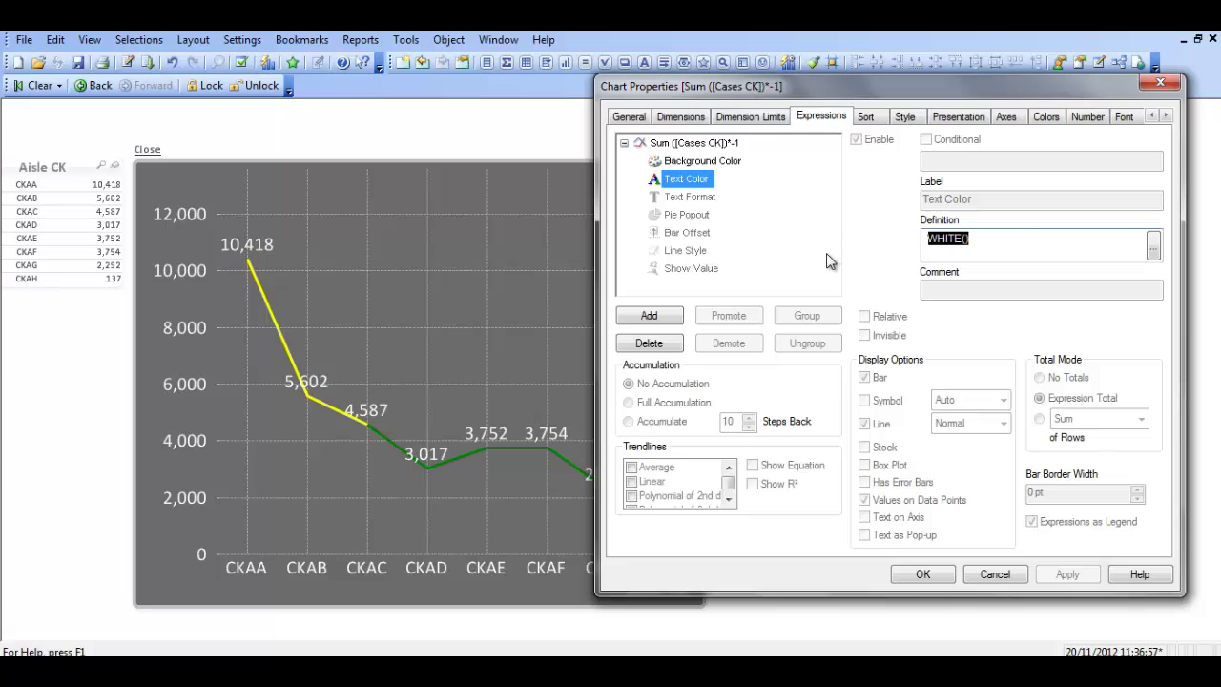
{"action": "key", "text": "Delete"}
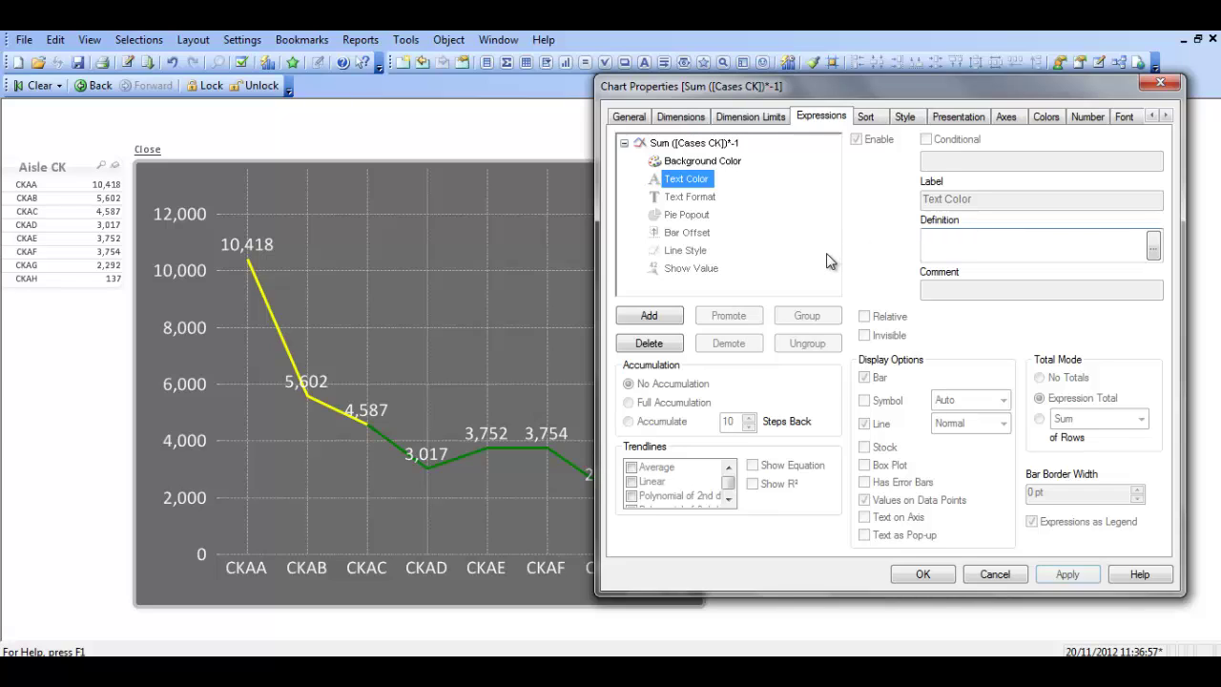
{"action": "left_click", "coordinate": [1069, 576]}
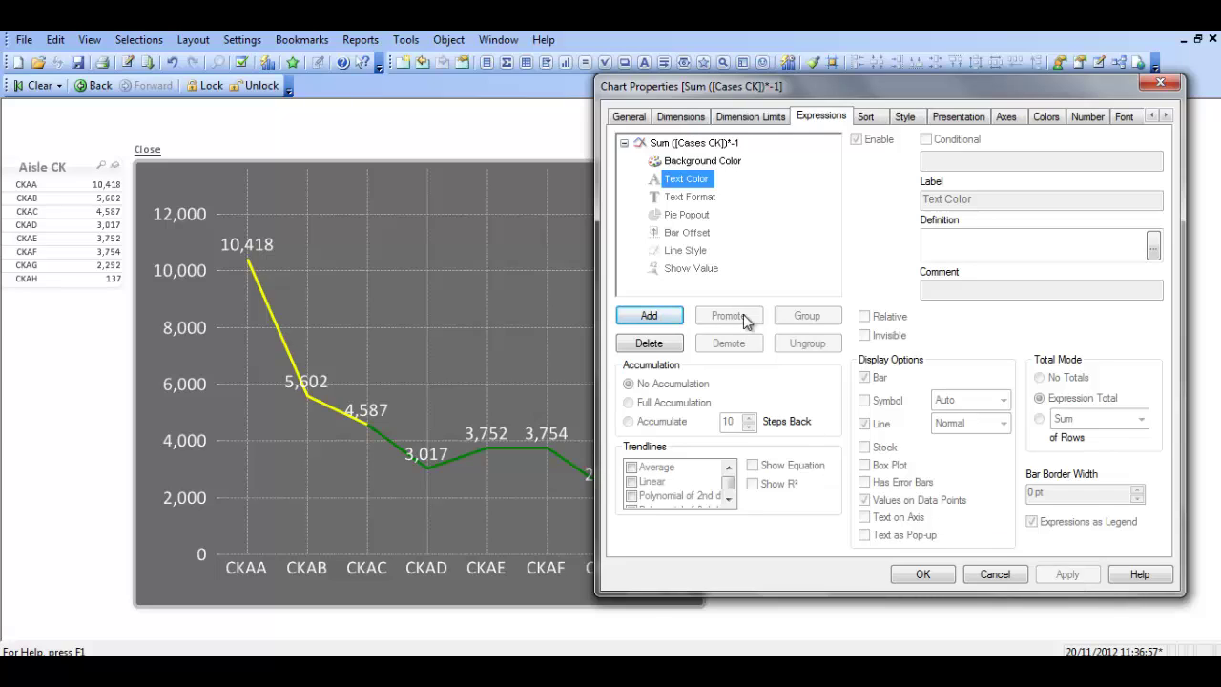
{"action": "left_click", "coordinate": [954, 246]}
{"action": "type", "text": "WGITE("}
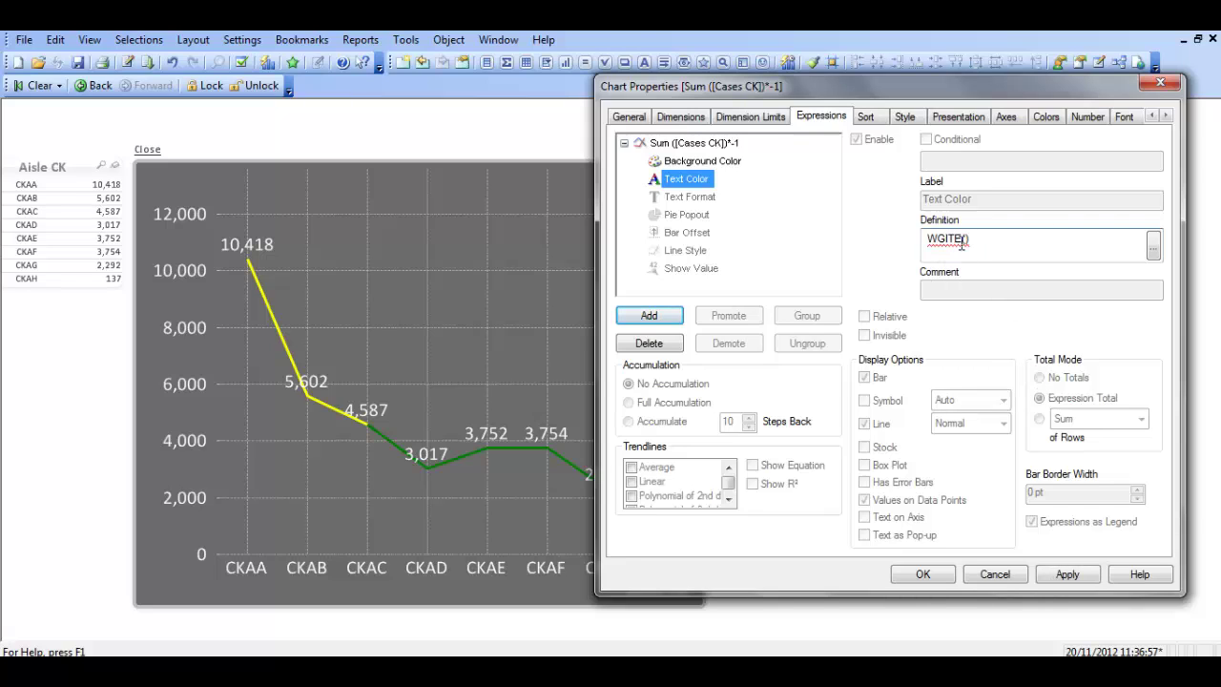
{"action": "left_click", "coordinate": [945, 242]}
{"action": "key", "text": "BackSpace"}
{"action": "type", "text": "H"}
{"action": "left_click", "coordinate": [1068, 574]}
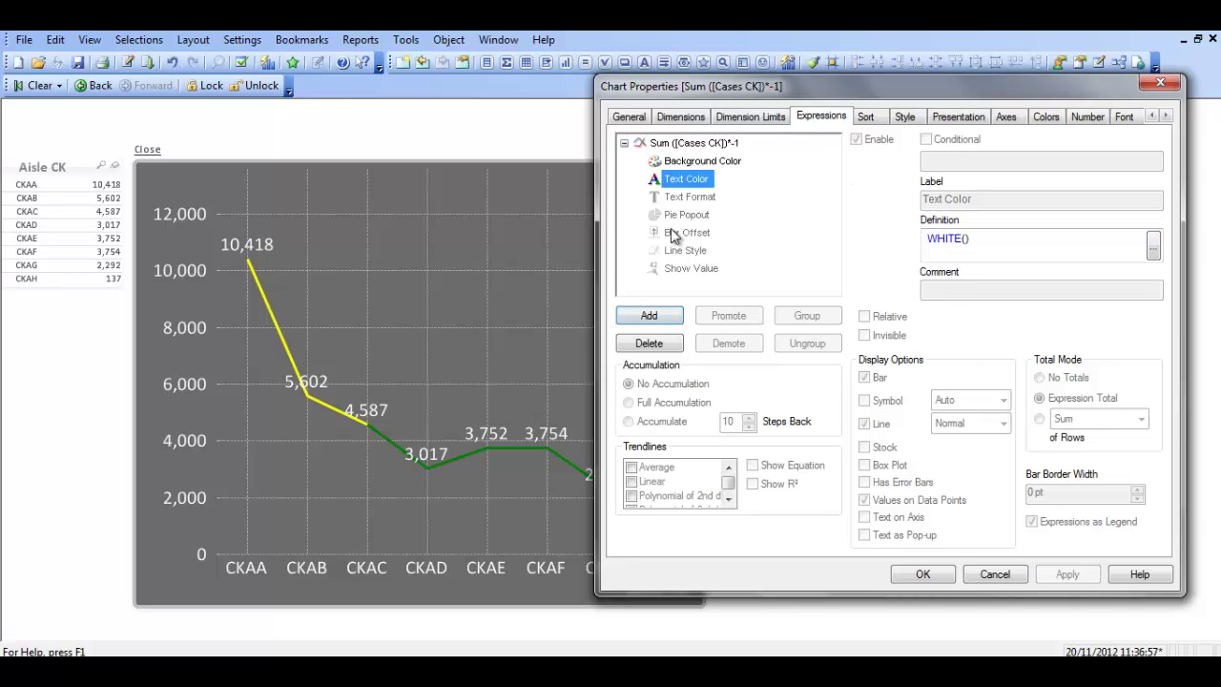
{"action": "left_click", "coordinate": [691, 196]}
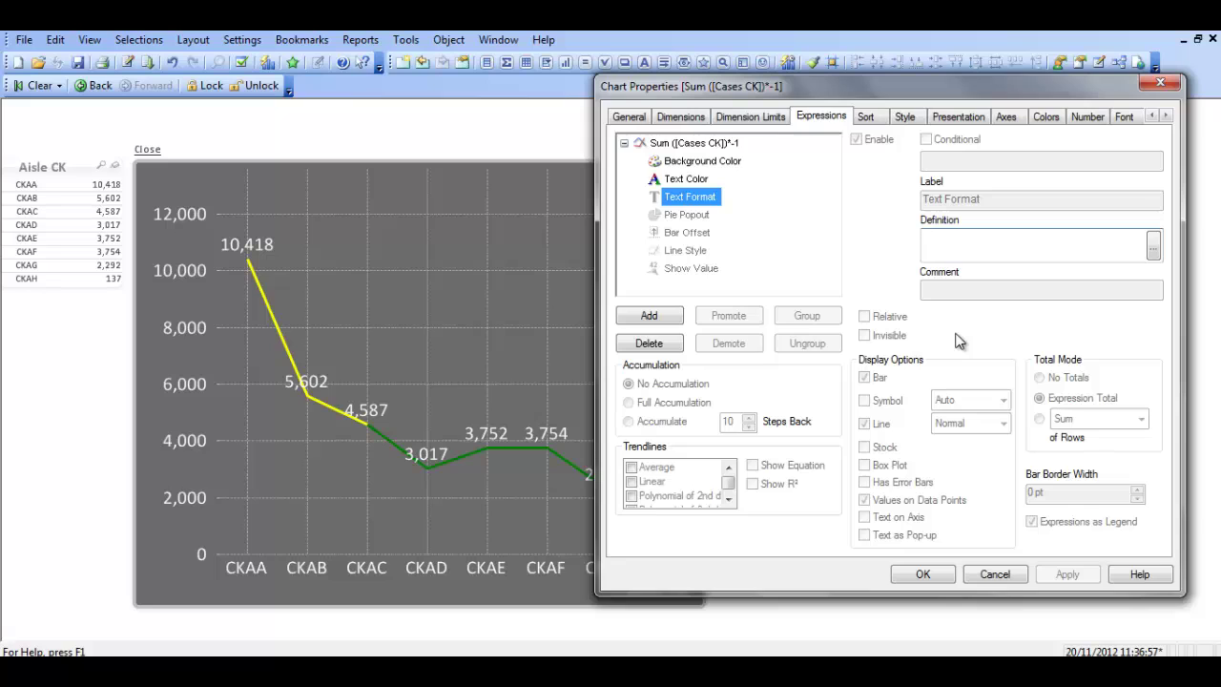
- Define the Text Format attribute as '<B>' and apply it to make the value labels bold
{"action": "type", "text": "'"}
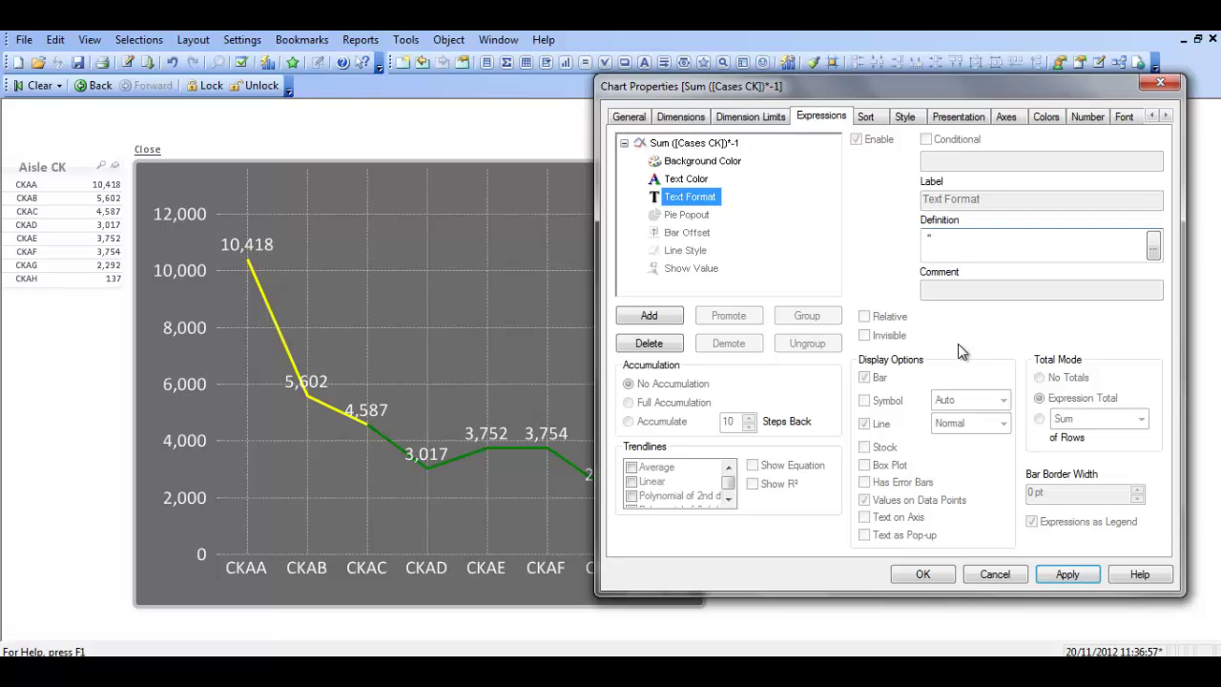
{"action": "left_click", "coordinate": [1153, 245]}
{"action": "key", "text": "End"}
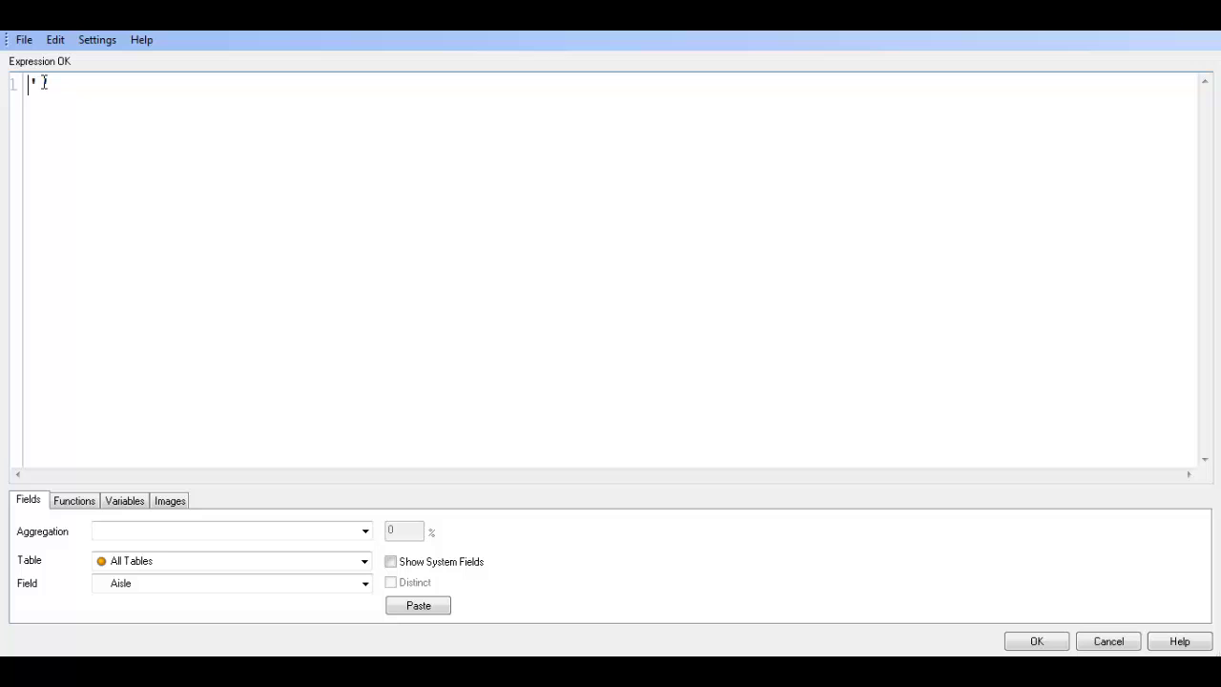
{"action": "key", "text": "Left"}
{"action": "type", "text": "<>"}
{"action": "key", "text": "Left"}
{"action": "type", "text": "B"}
{"action": "left_click", "coordinate": [1027, 641]}
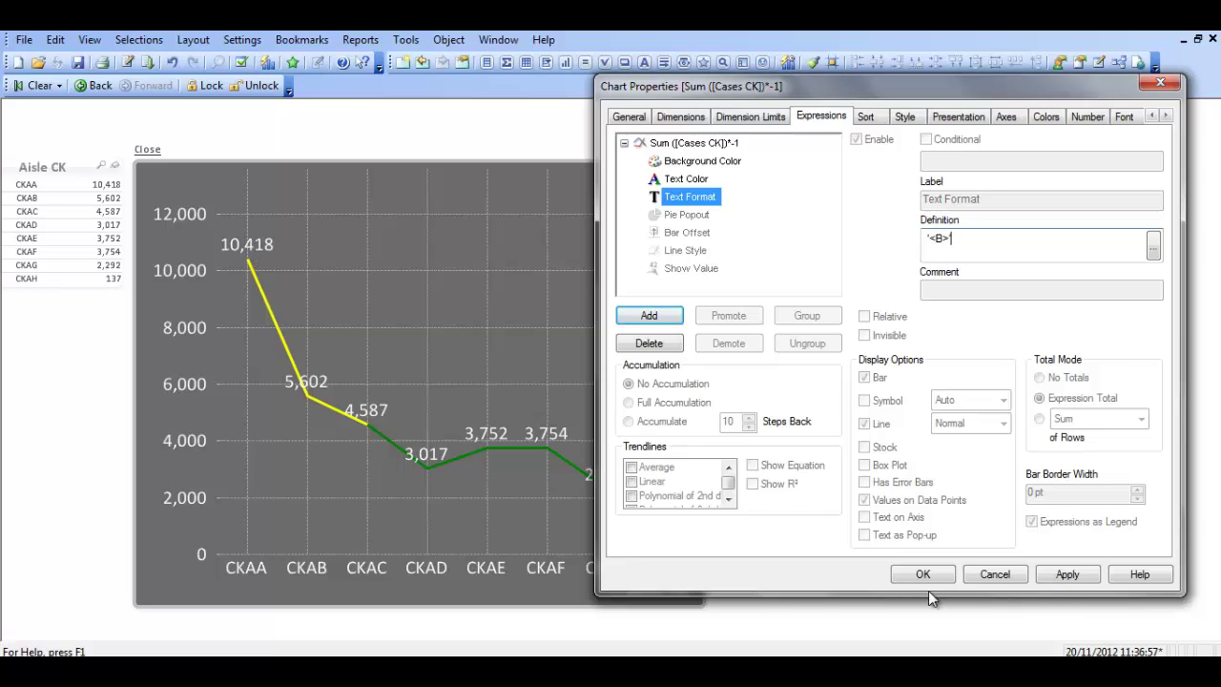
{"action": "left_click", "coordinate": [1068, 574]}
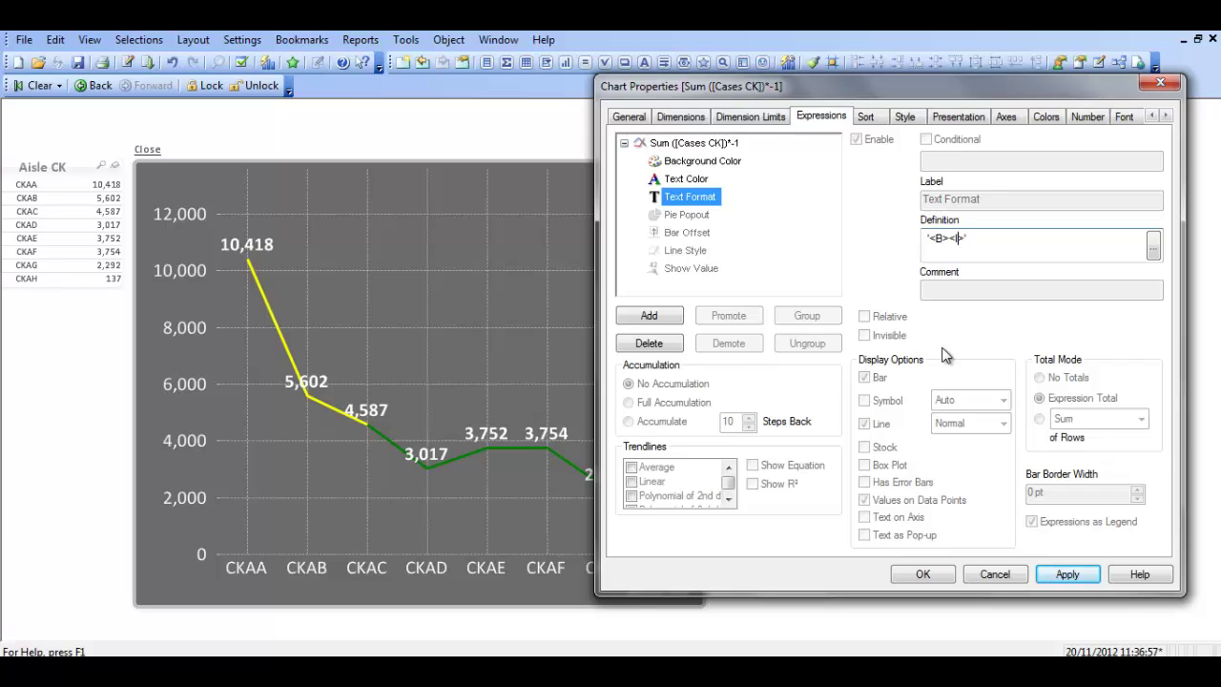
- Extend the Text Format to '<B><I><U>' and apply for bold, italic, underlined labels
{"action": "left_click", "coordinate": [1065, 573]}
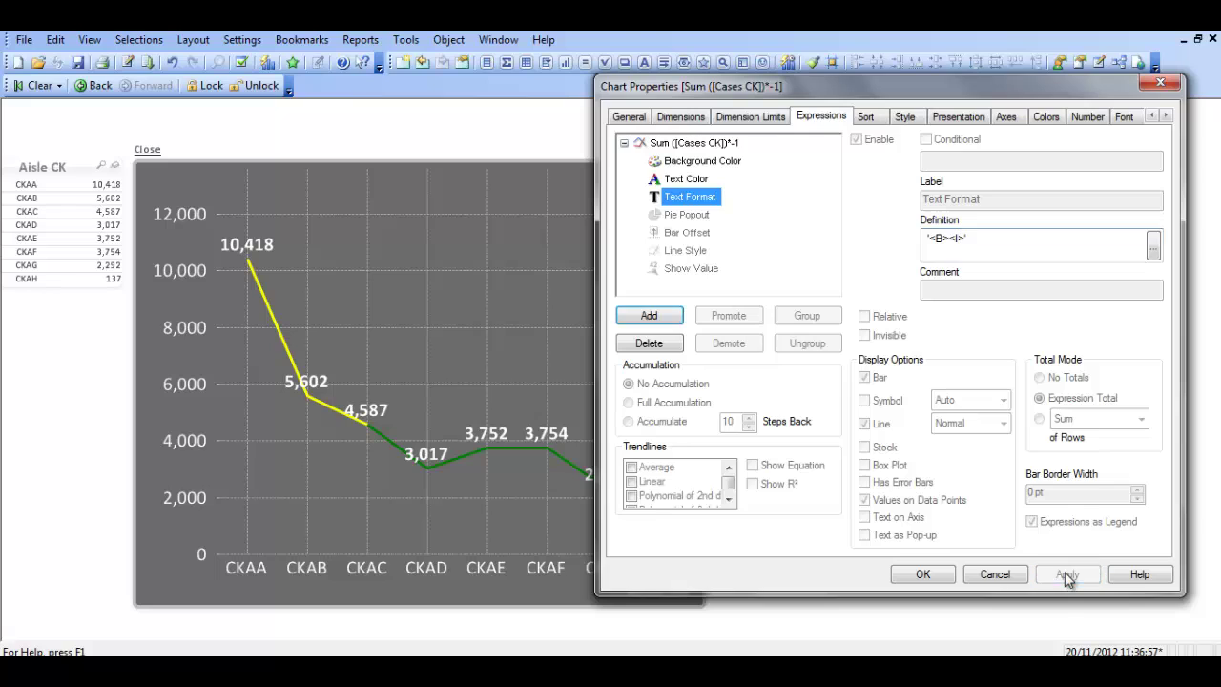
{"action": "left_click", "coordinate": [965, 242]}
{"action": "type", "text": "<"}
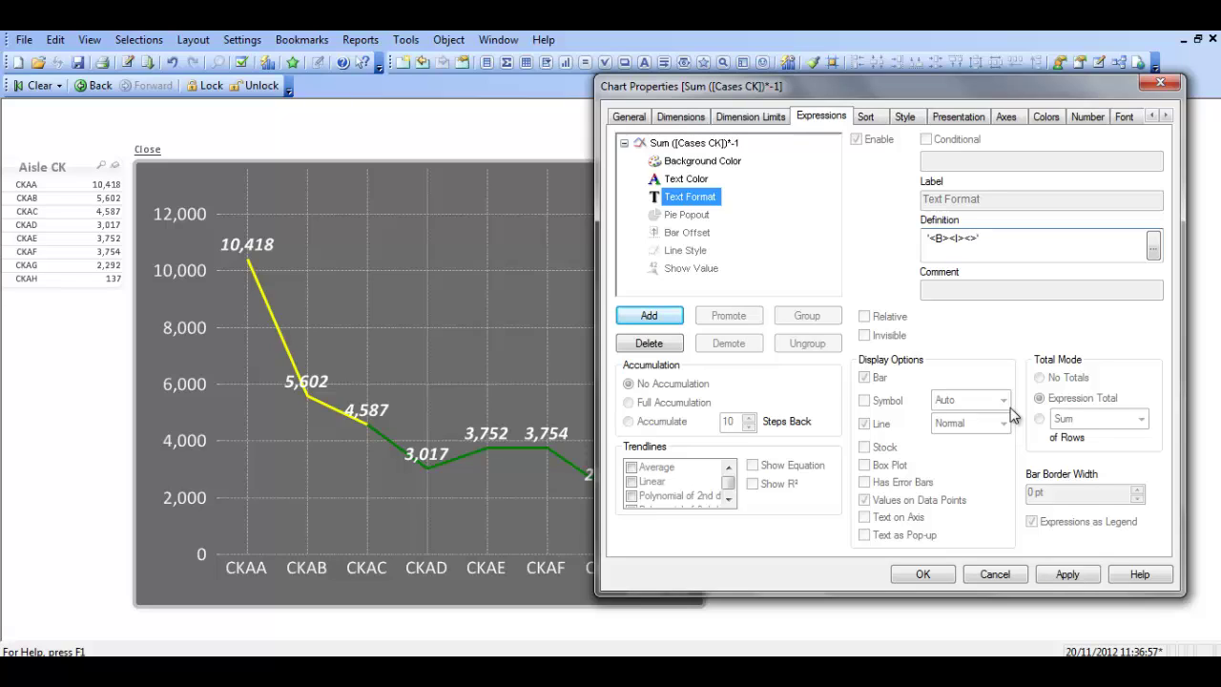
{"action": "type", "text": "U>"}
{"action": "left_click", "coordinate": [1069, 574]}
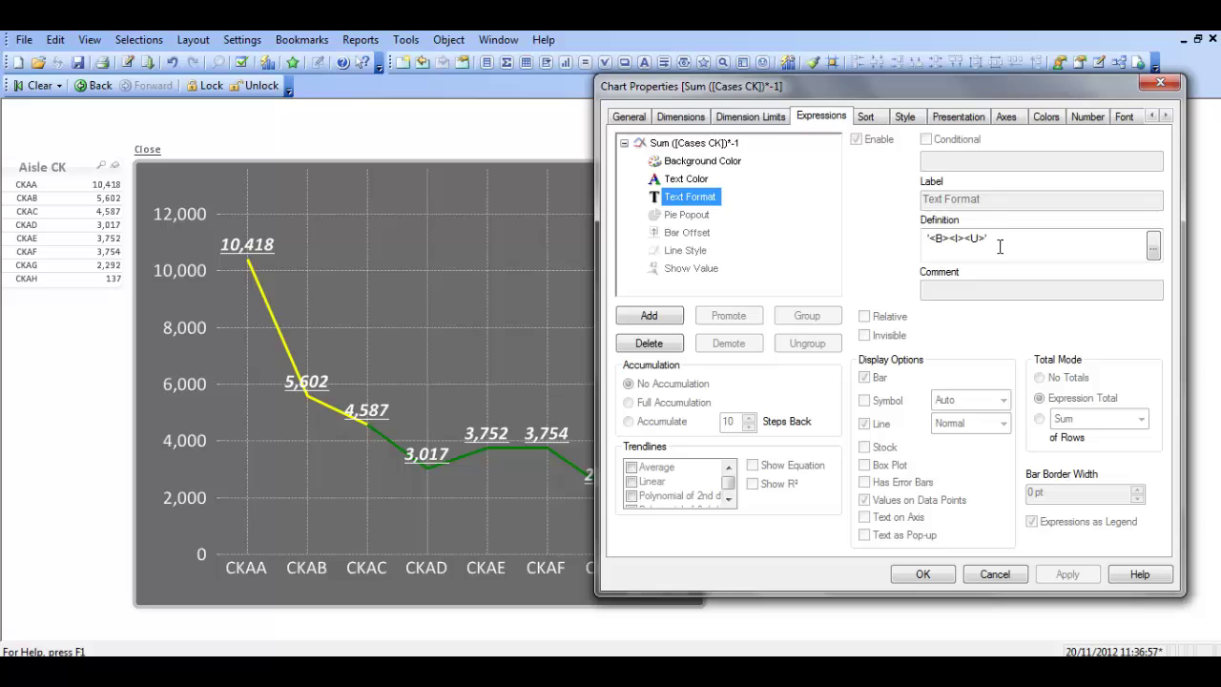
{"action": "left_click", "coordinate": [683, 216]}
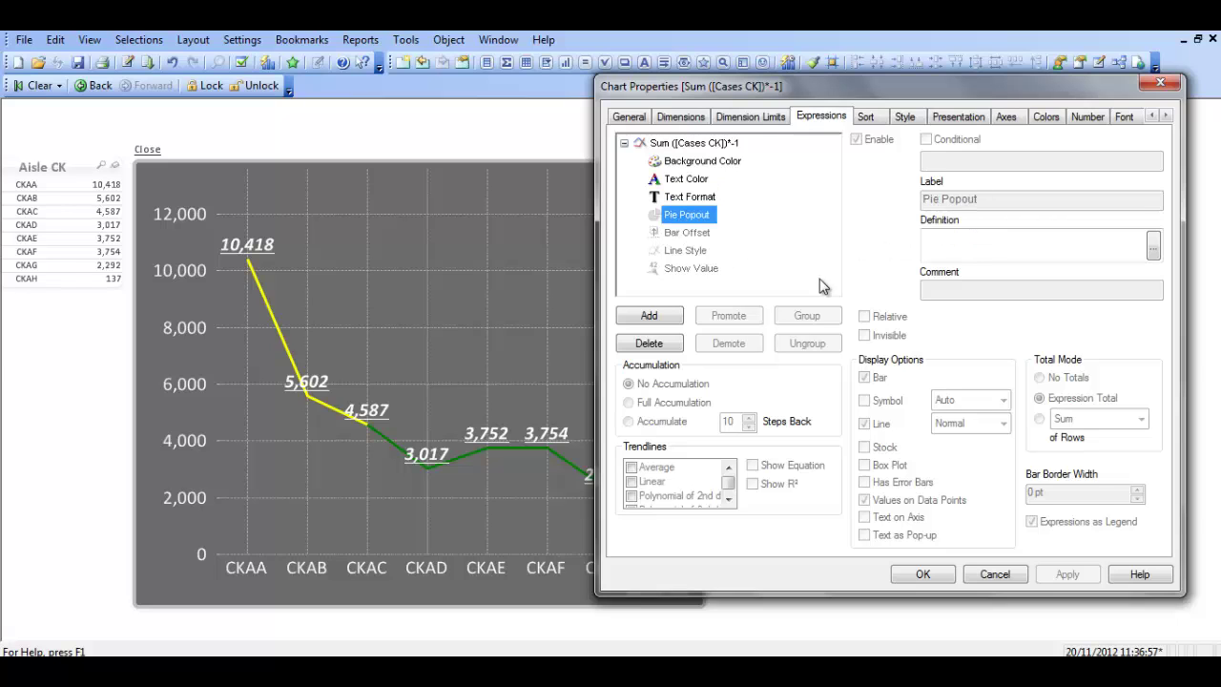
- Close the line chart's properties, go to All 3 Rooms, and view the pie chart's Pie Popout attribute
{"action": "left_click", "coordinate": [922, 574]}
{"action": "left_click", "coordinate": [758, 217]}
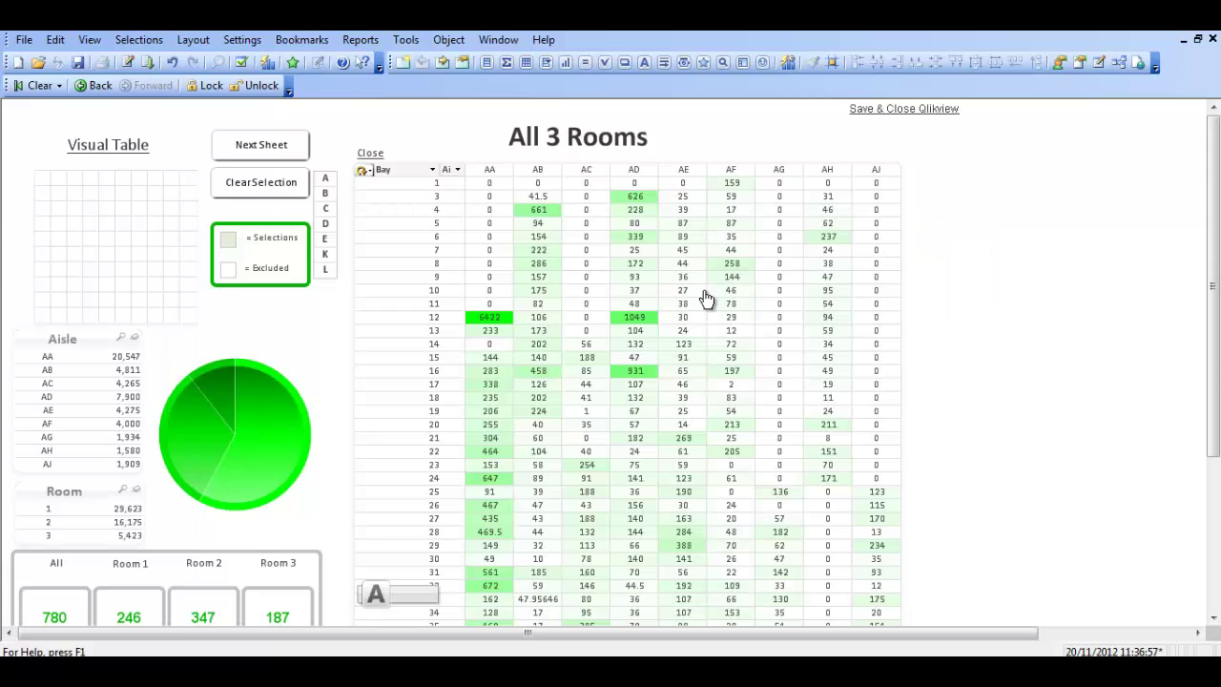
{"action": "right_click", "coordinate": [236, 418]}
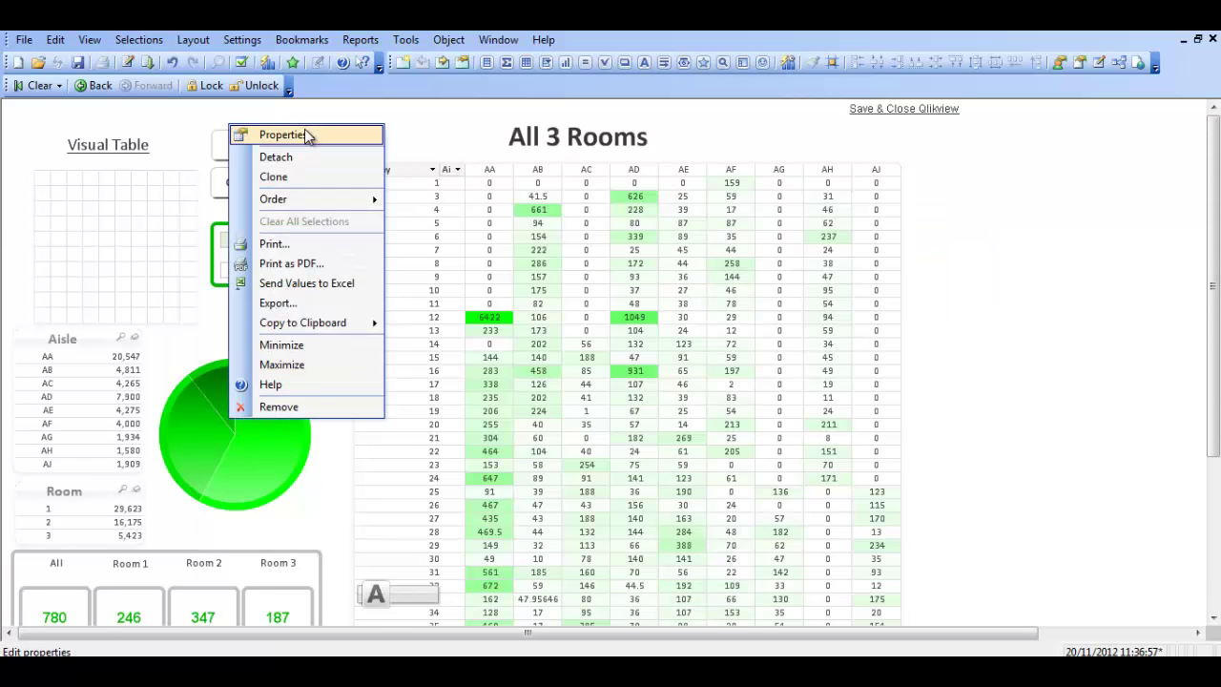
{"action": "left_click", "coordinate": [304, 129]}
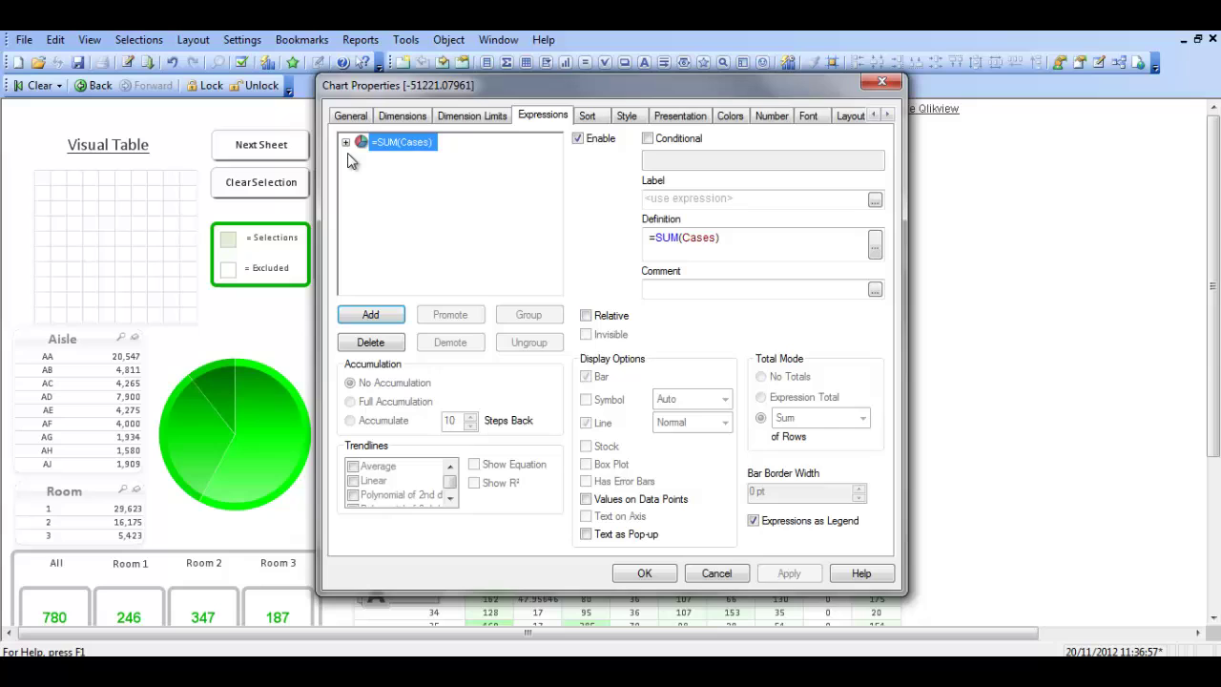
{"action": "left_click", "coordinate": [345, 142]}
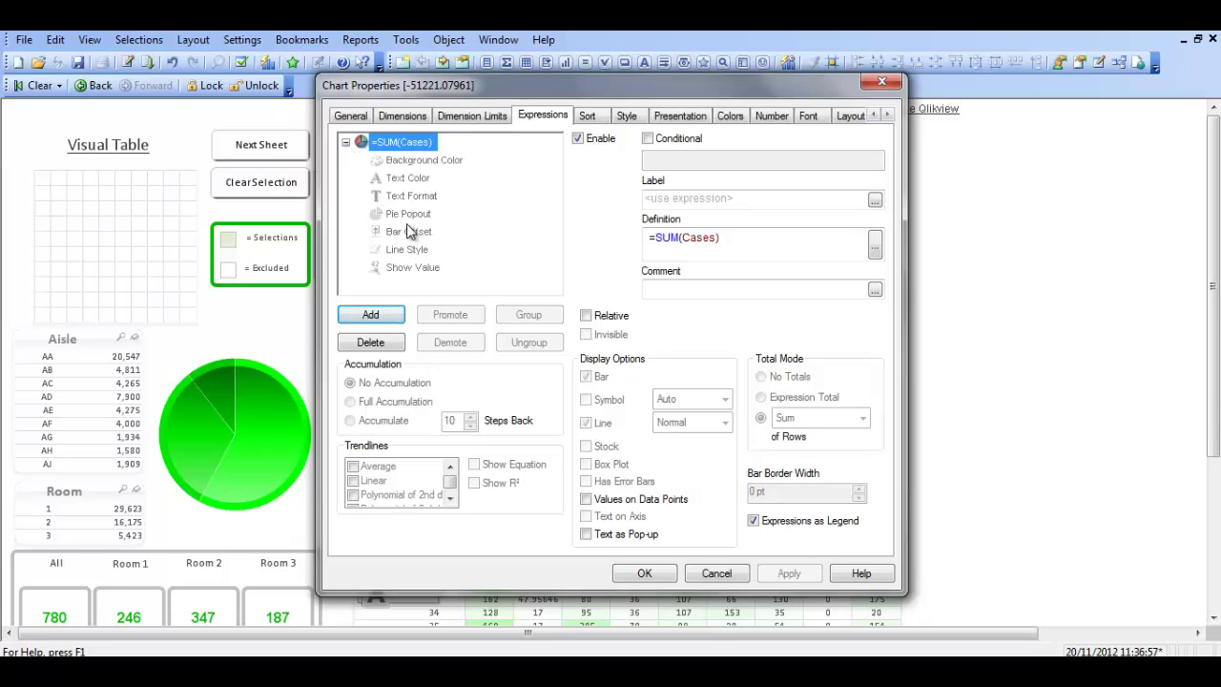
{"action": "left_click", "coordinate": [411, 213]}
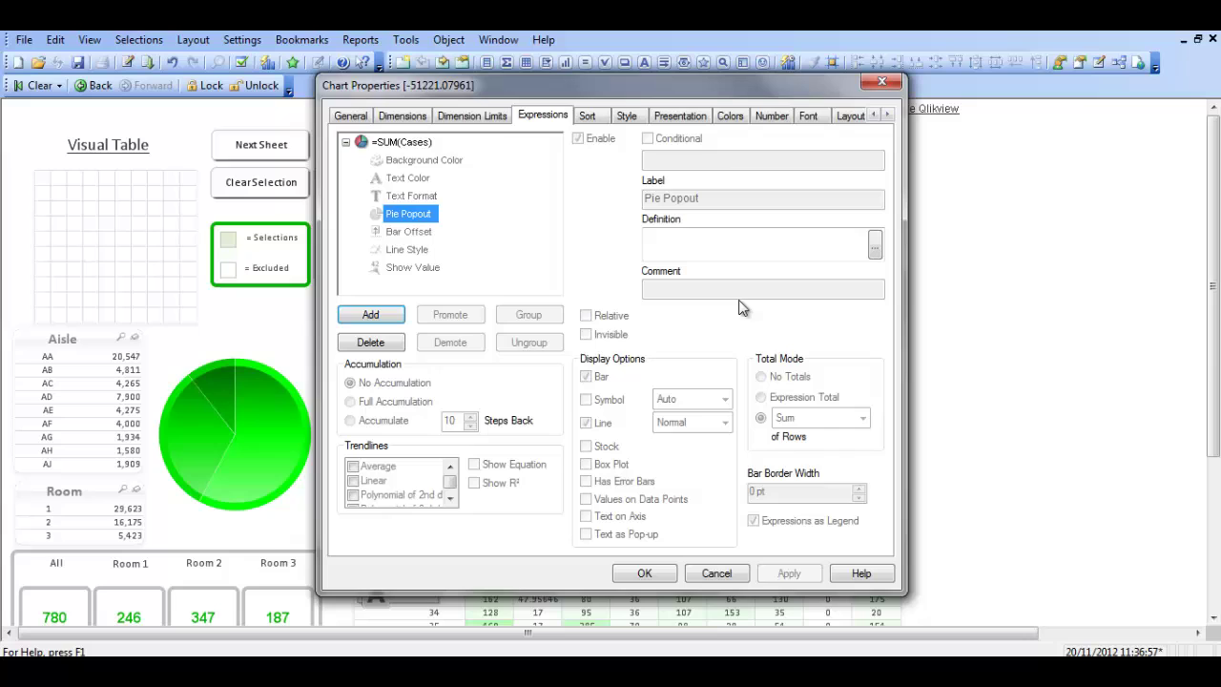
{"action": "left_click", "coordinate": [693, 243]}
- Hide the combined table to show the Room 1–3 tables, then reopen the pie's SUM(Cases) attributes
{"action": "left_click", "coordinate": [393, 116]}
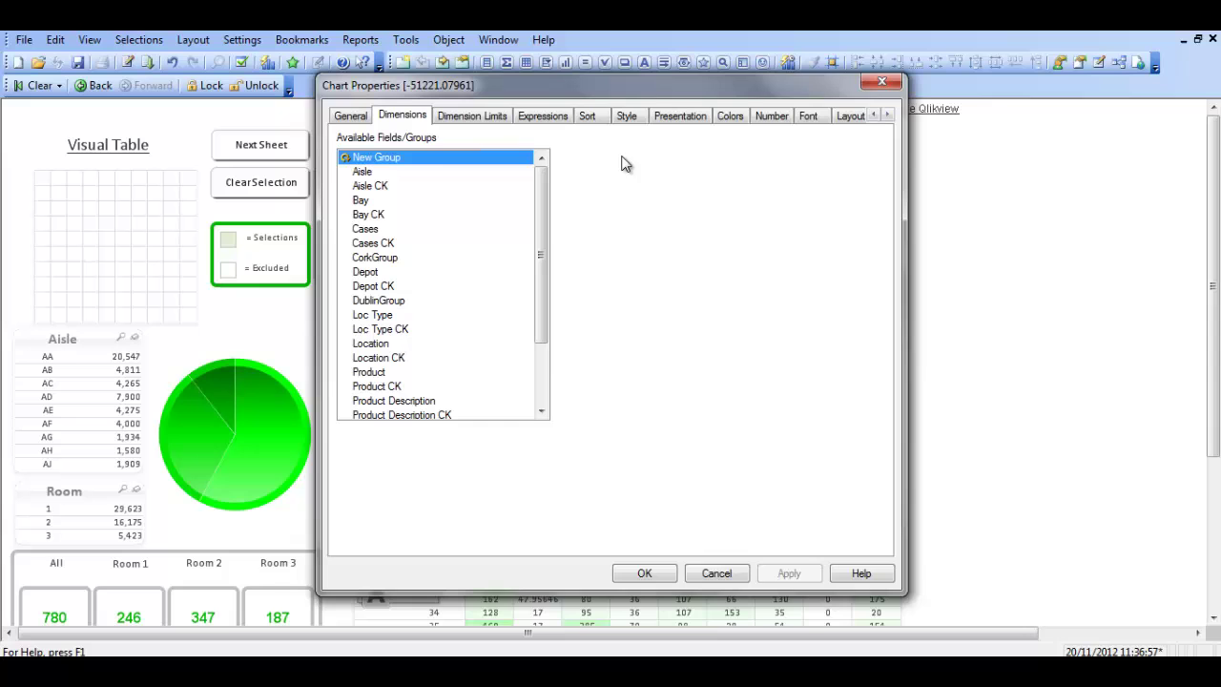
{"action": "left_click", "coordinate": [645, 573]}
{"action": "left_click", "coordinate": [370, 153]}
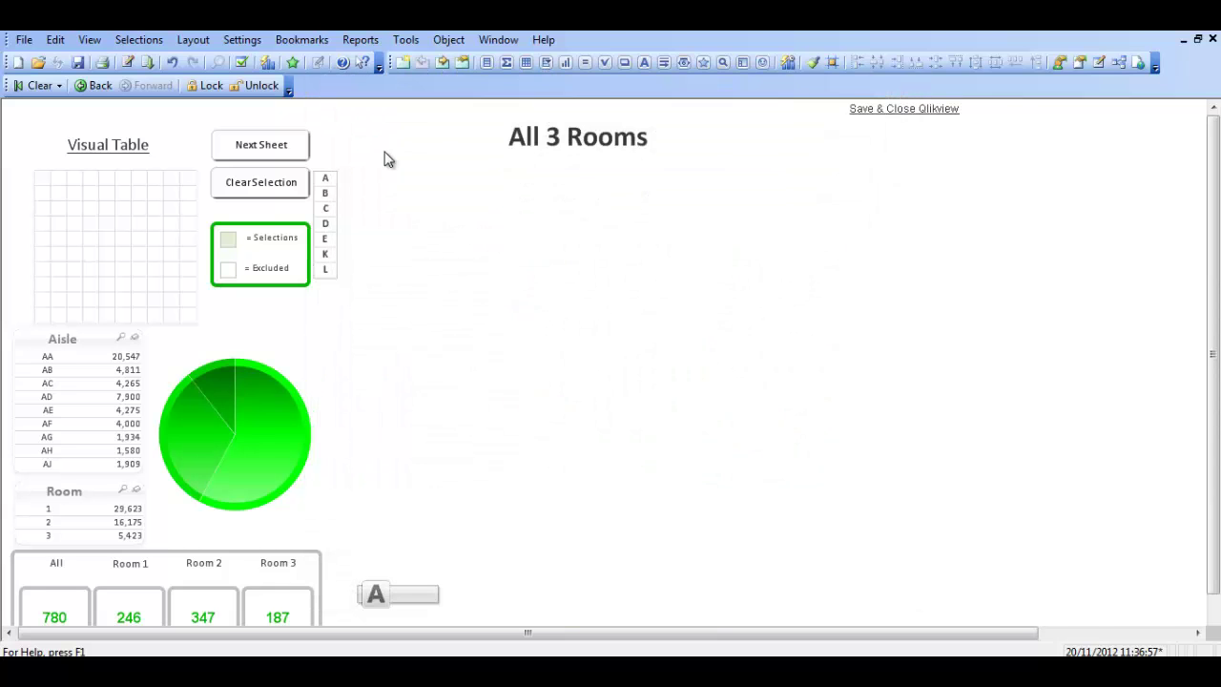
{"action": "right_click", "coordinate": [222, 402]}
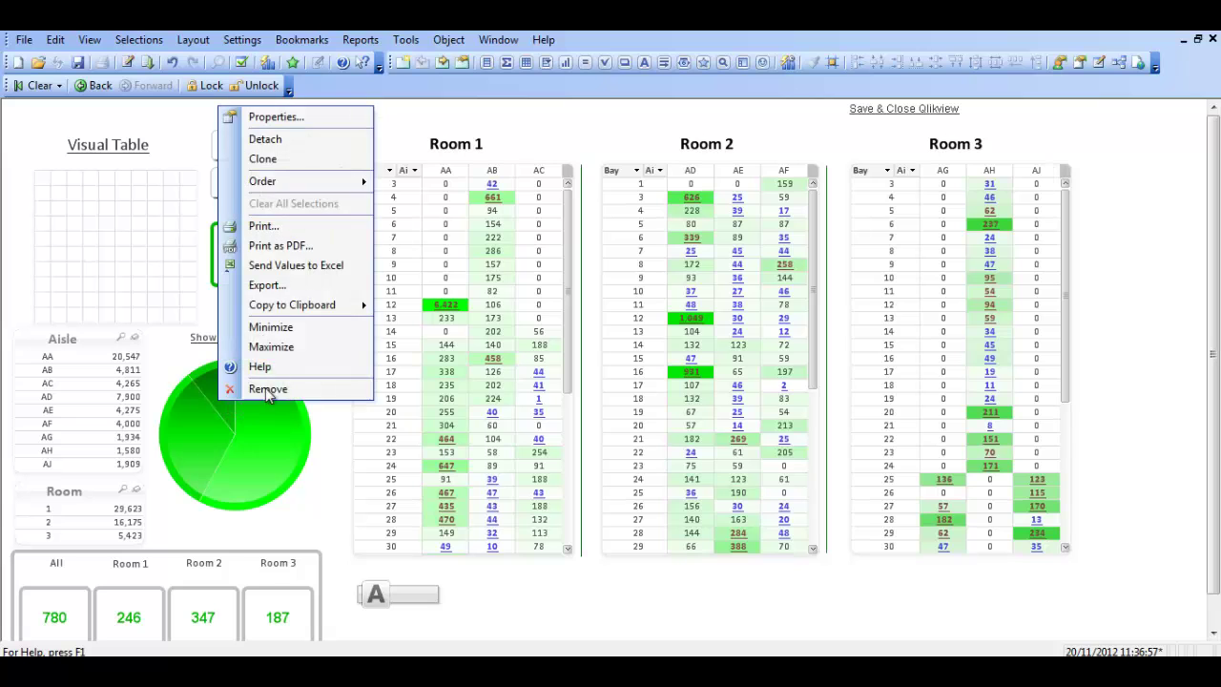
{"action": "left_click", "coordinate": [307, 122]}
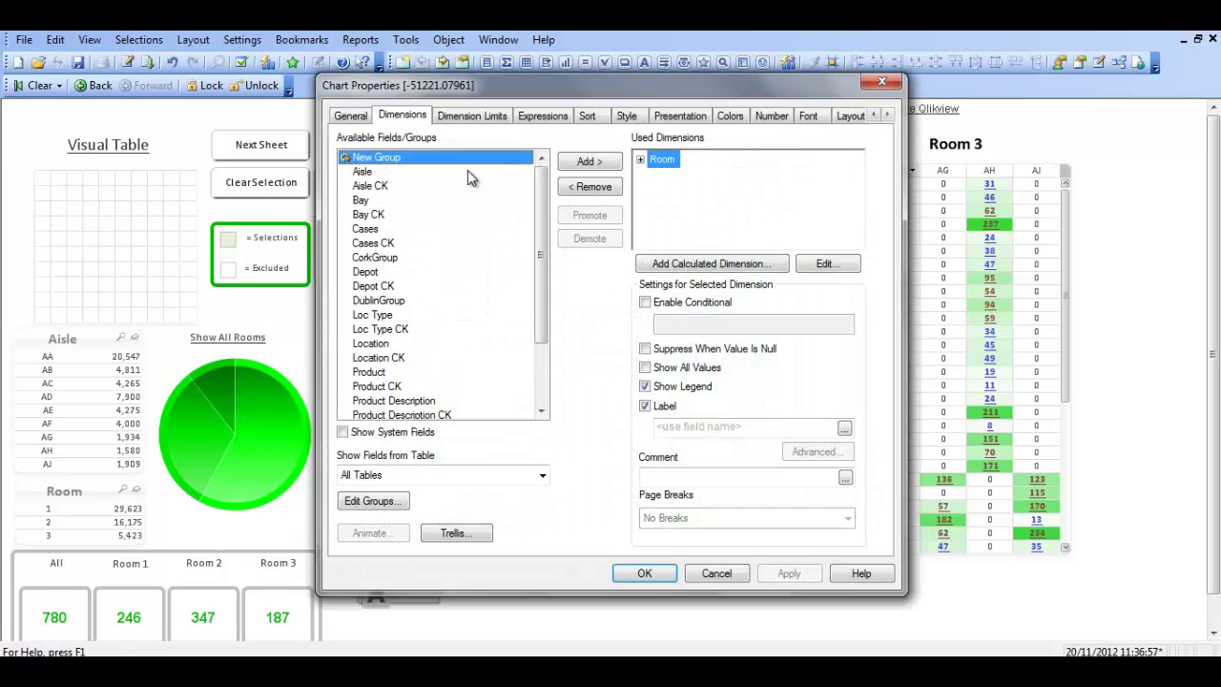
{"action": "left_click_drag", "start_coordinate": [563, 93], "coordinate": [697, 102]}
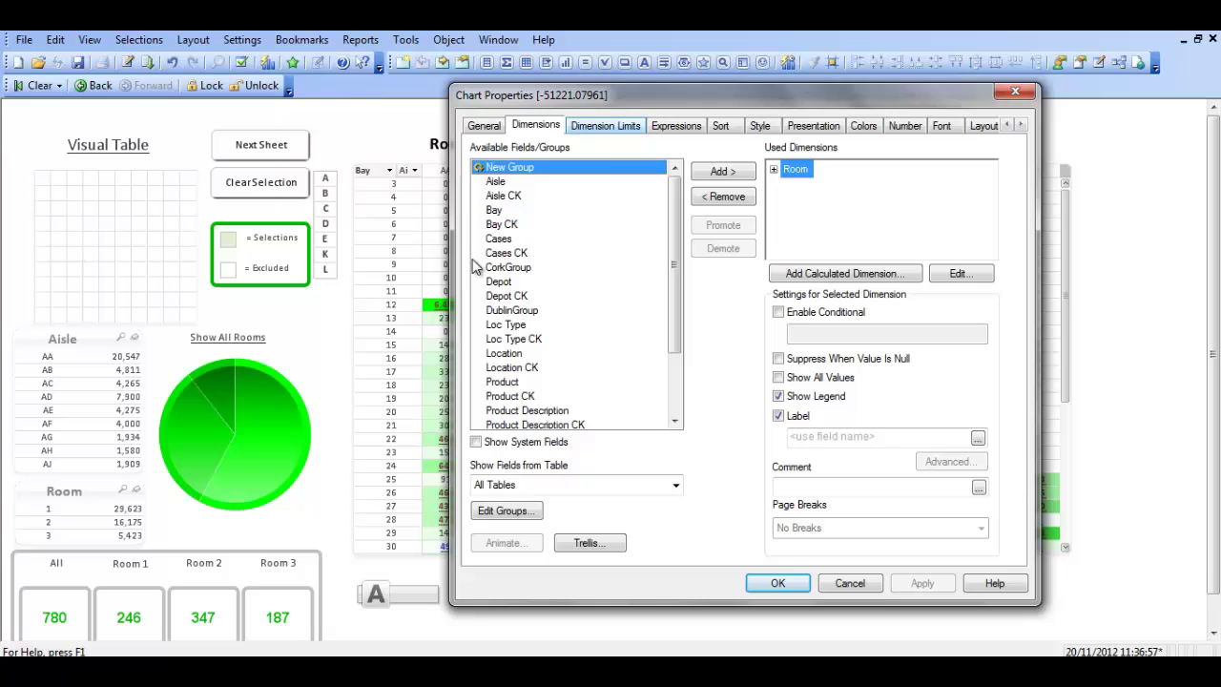
{"action": "left_click", "coordinate": [679, 125]}
{"action": "left_click", "coordinate": [479, 153]}
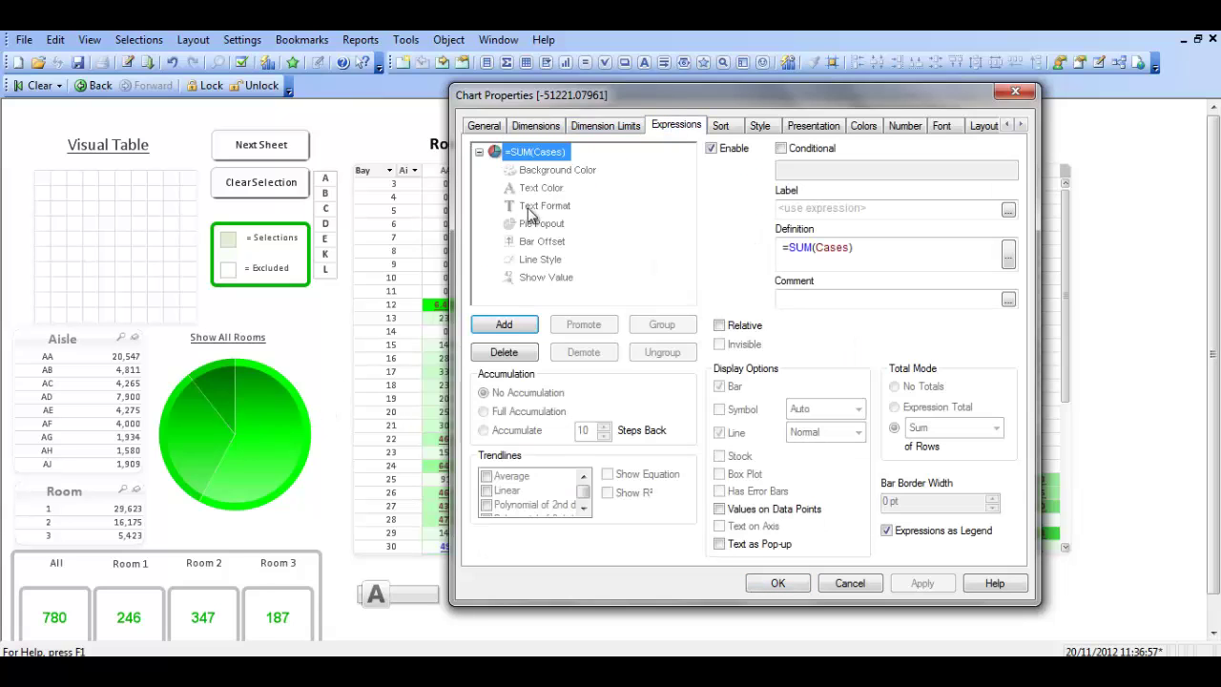
- Set the Pie Popout condition to Room = 1, then Room = 2, then Room = 3, applying each
{"action": "left_click", "coordinate": [541, 223]}
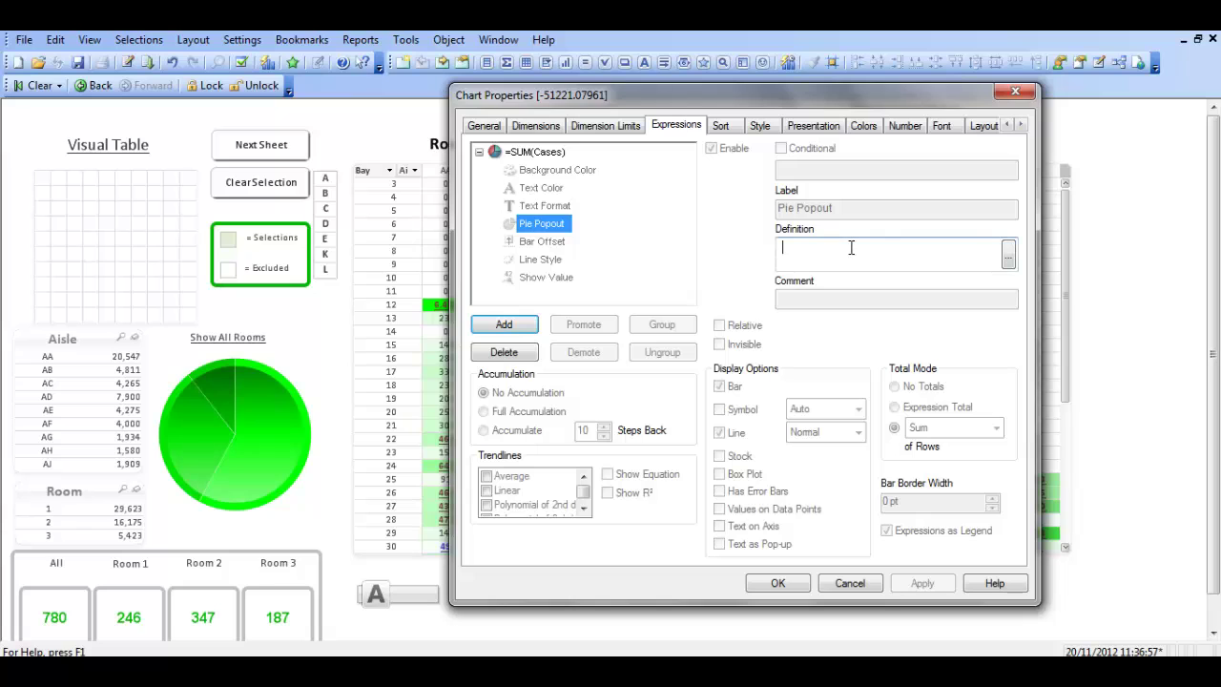
{"action": "type", "text": "Room"}
{"action": "key", "text": "Escape"}
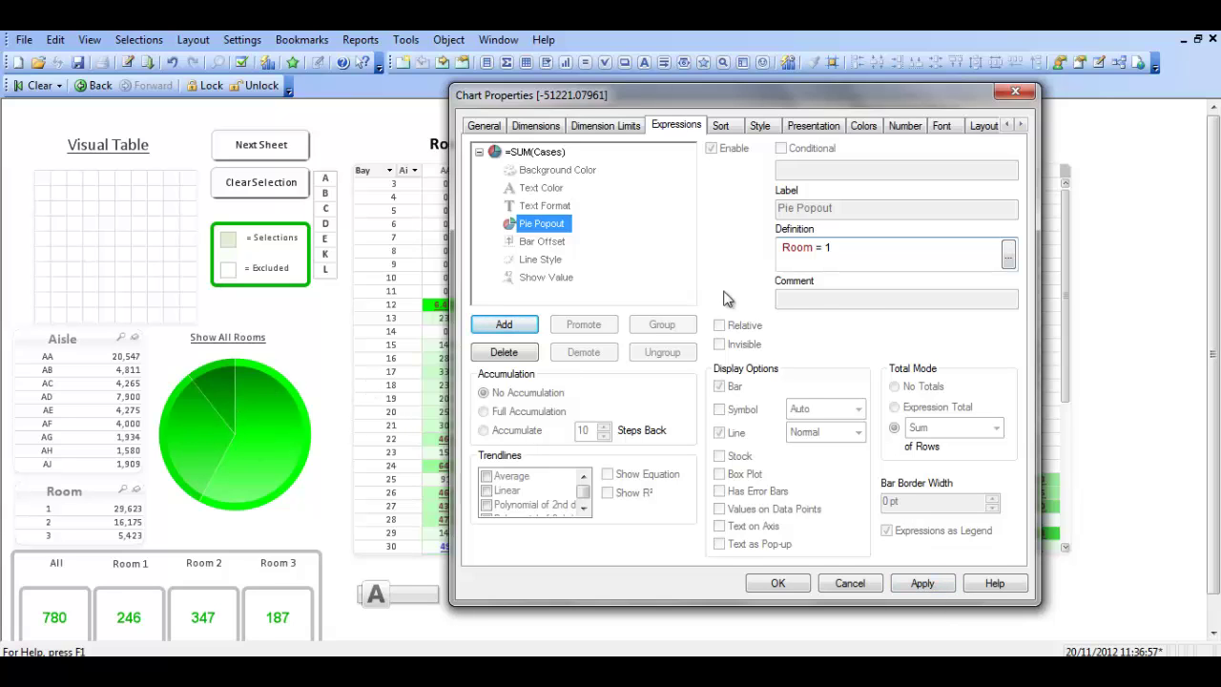
{"action": "left_click", "coordinate": [922, 583]}
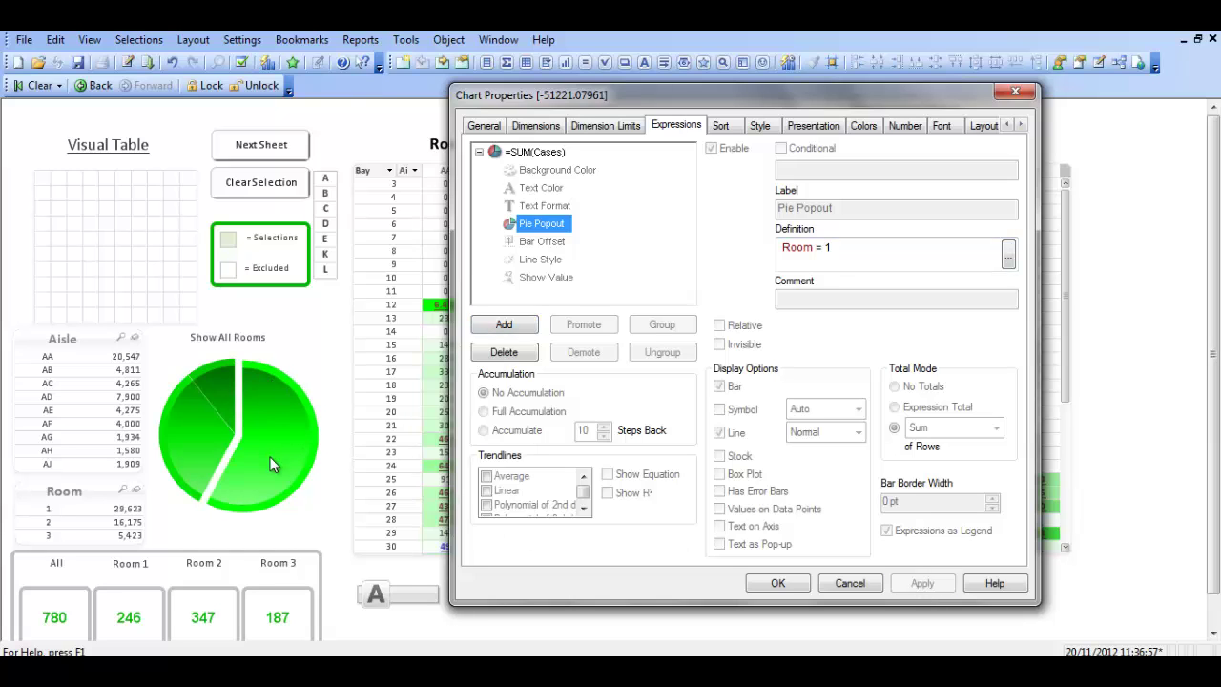
{"action": "left_click", "coordinate": [859, 244]}
{"action": "key", "text": "BackSpace"}
{"action": "type", "text": "2"}
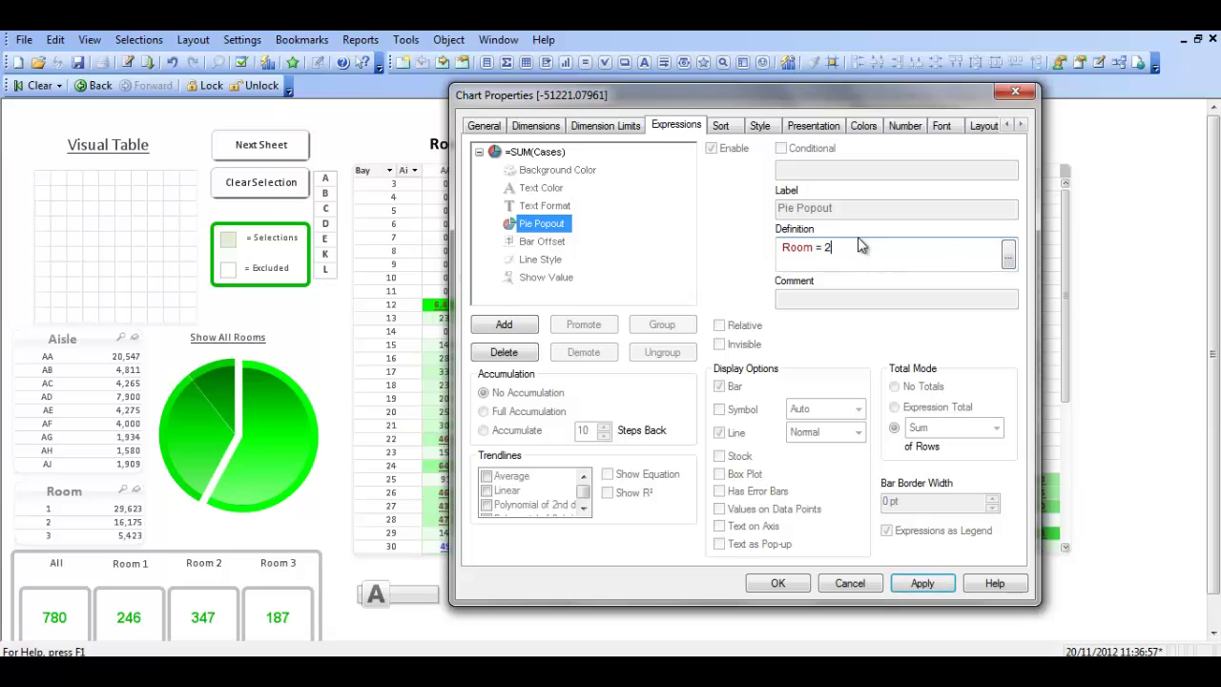
{"action": "left_click", "coordinate": [921, 583]}
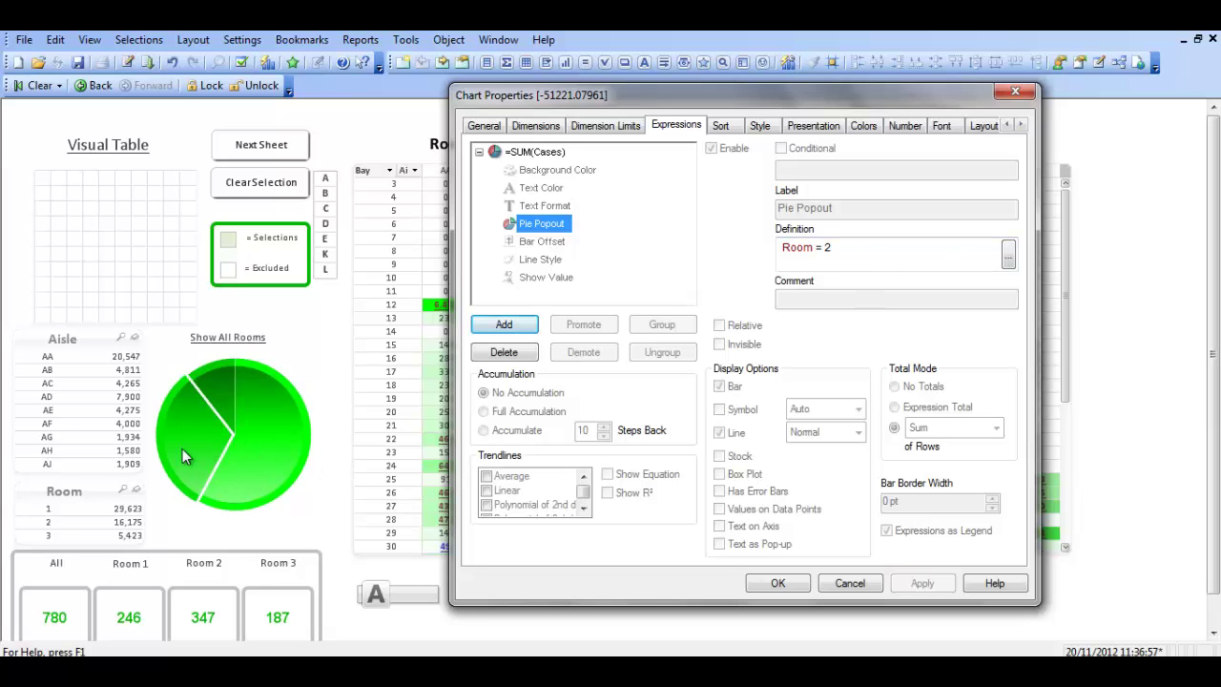
{"action": "left_click", "coordinate": [859, 250]}
{"action": "key", "text": "BackSpace"}
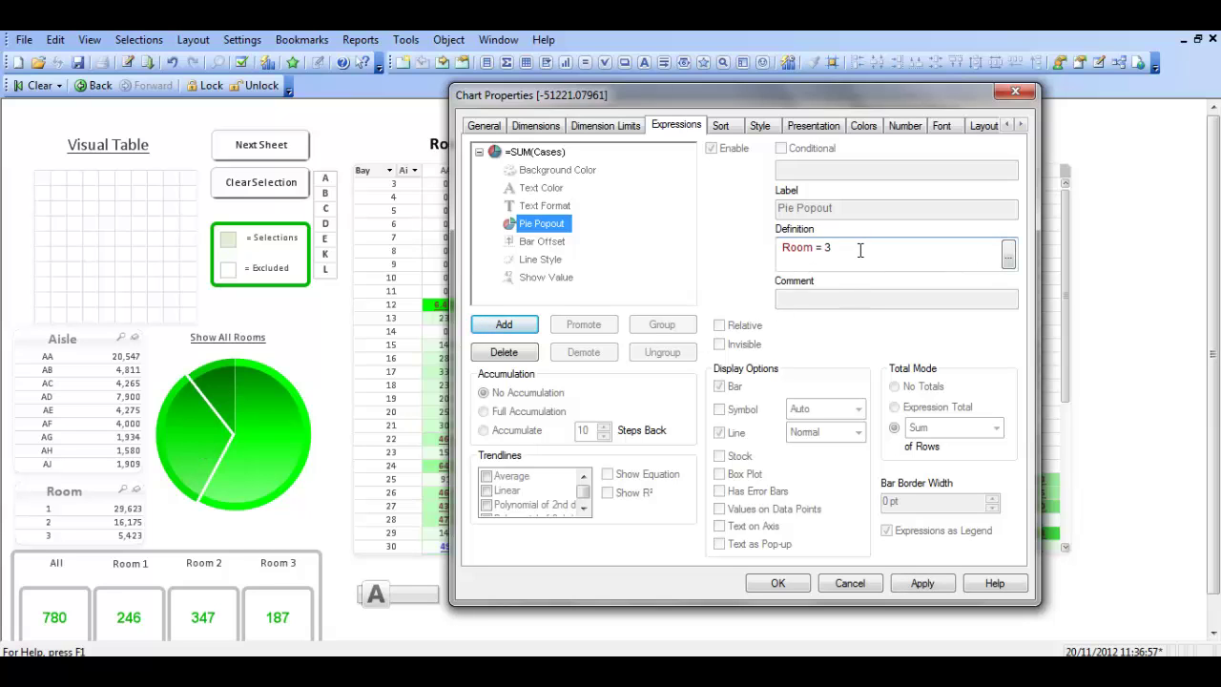
{"action": "left_click", "coordinate": [923, 585]}
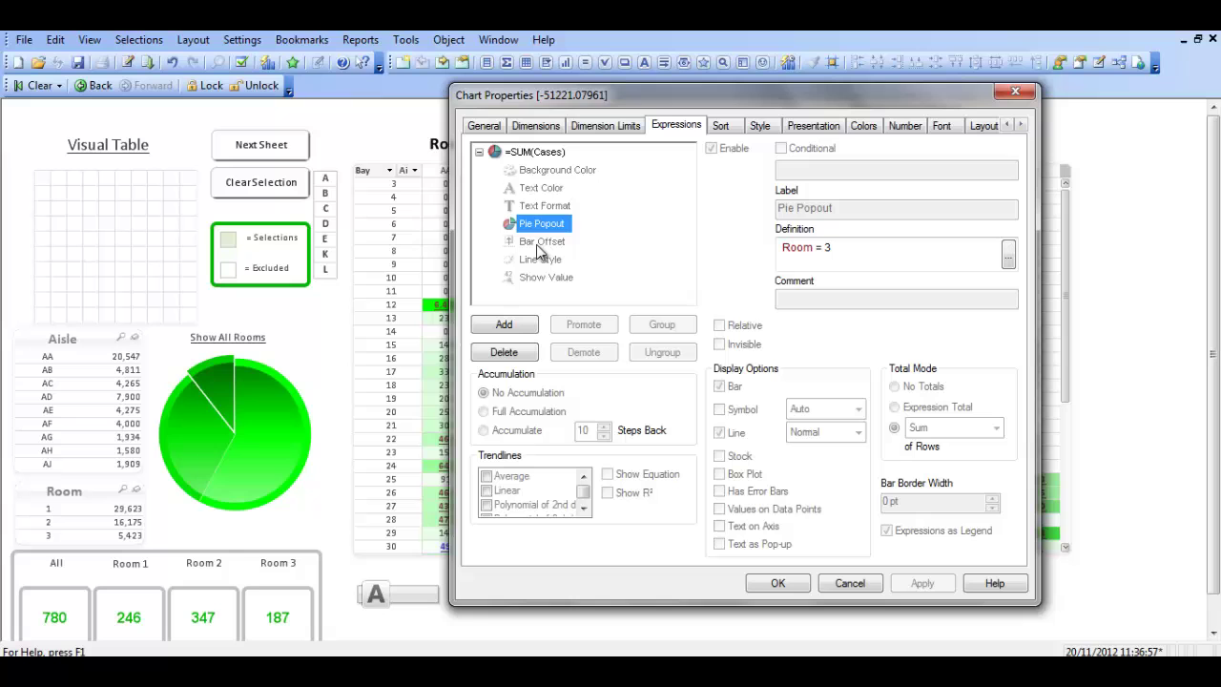
- Close the pie chart's properties, move to the Aisle CK sheet and show its line chart
{"action": "left_click", "coordinate": [775, 582]}
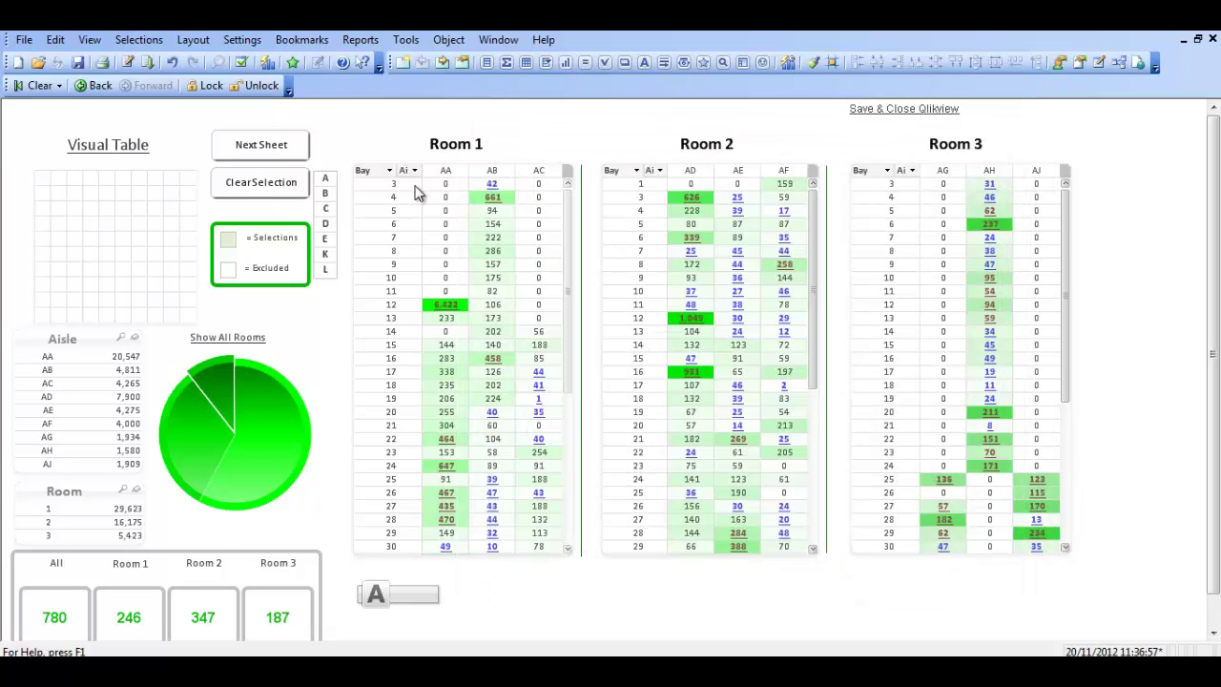
{"action": "left_click", "coordinate": [292, 146]}
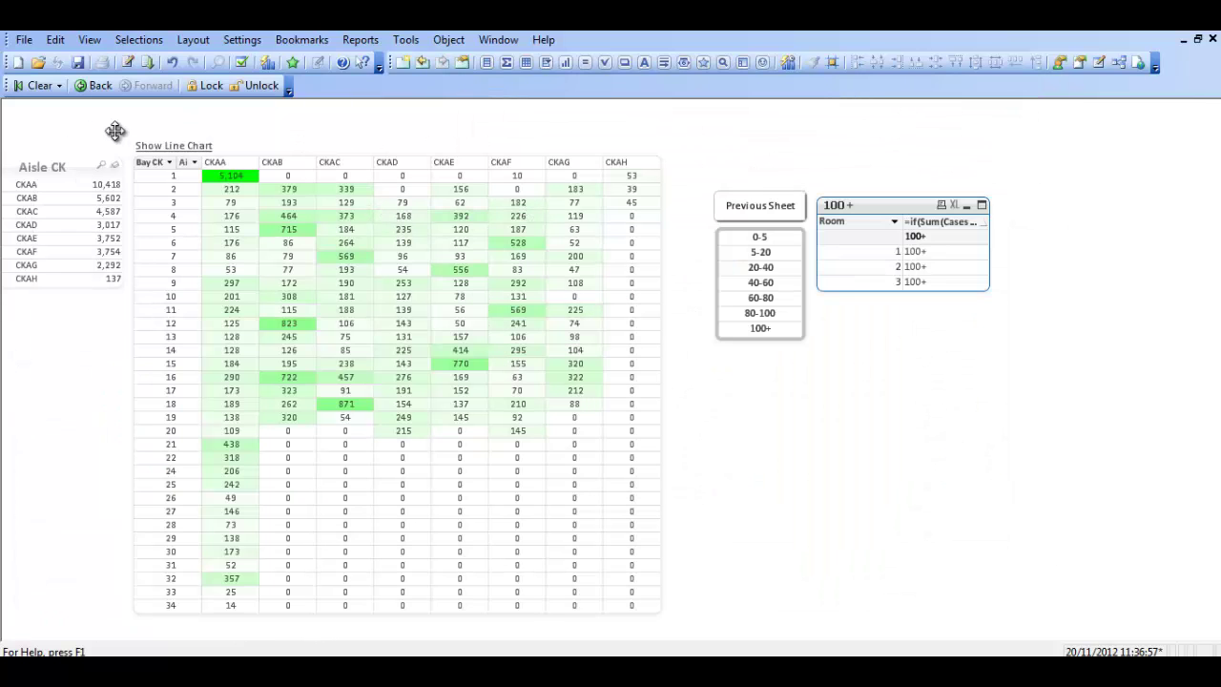
{"action": "left_click", "coordinate": [157, 146]}
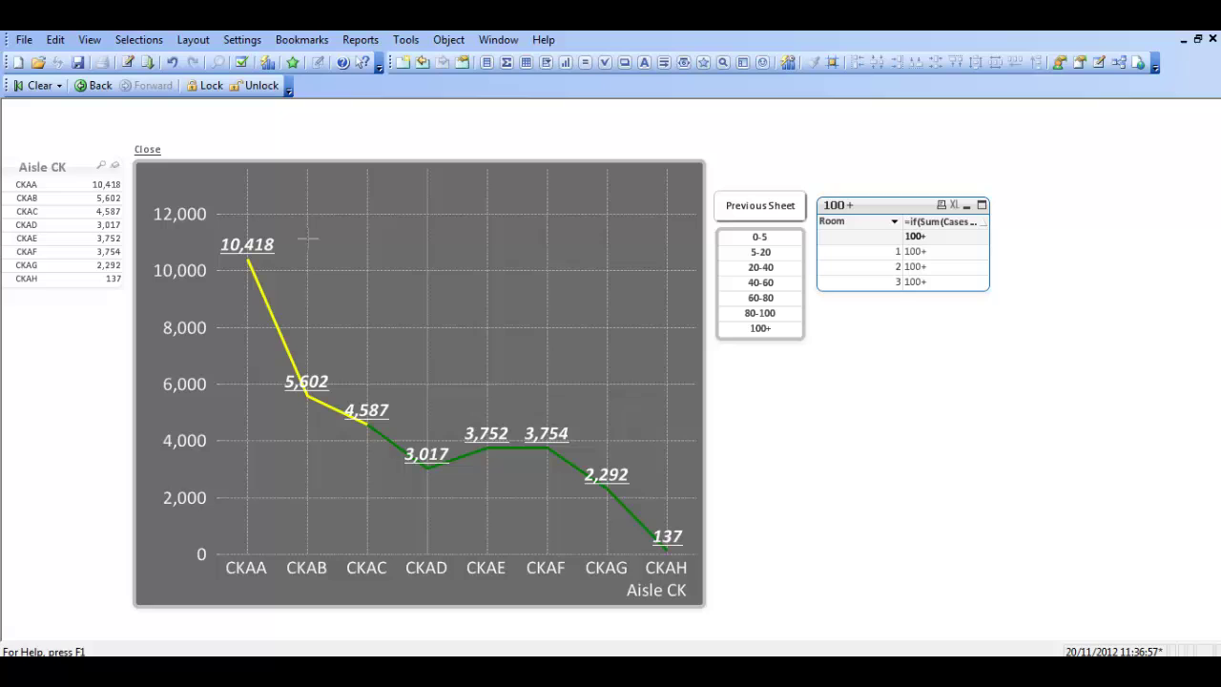
- Change the Aisle CK chart type from line to Bar Chart and apply it
{"action": "right_click", "coordinate": [384, 247]}
{"action": "left_click", "coordinate": [429, 251]}
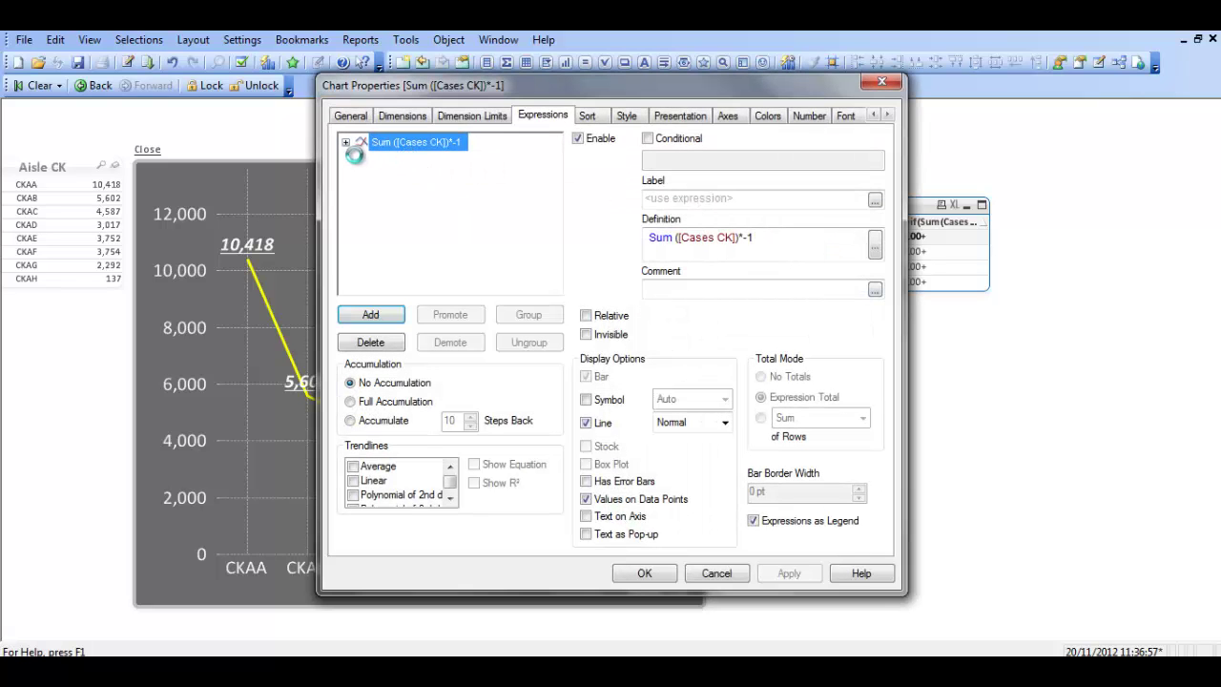
{"action": "left_click", "coordinate": [346, 142]}
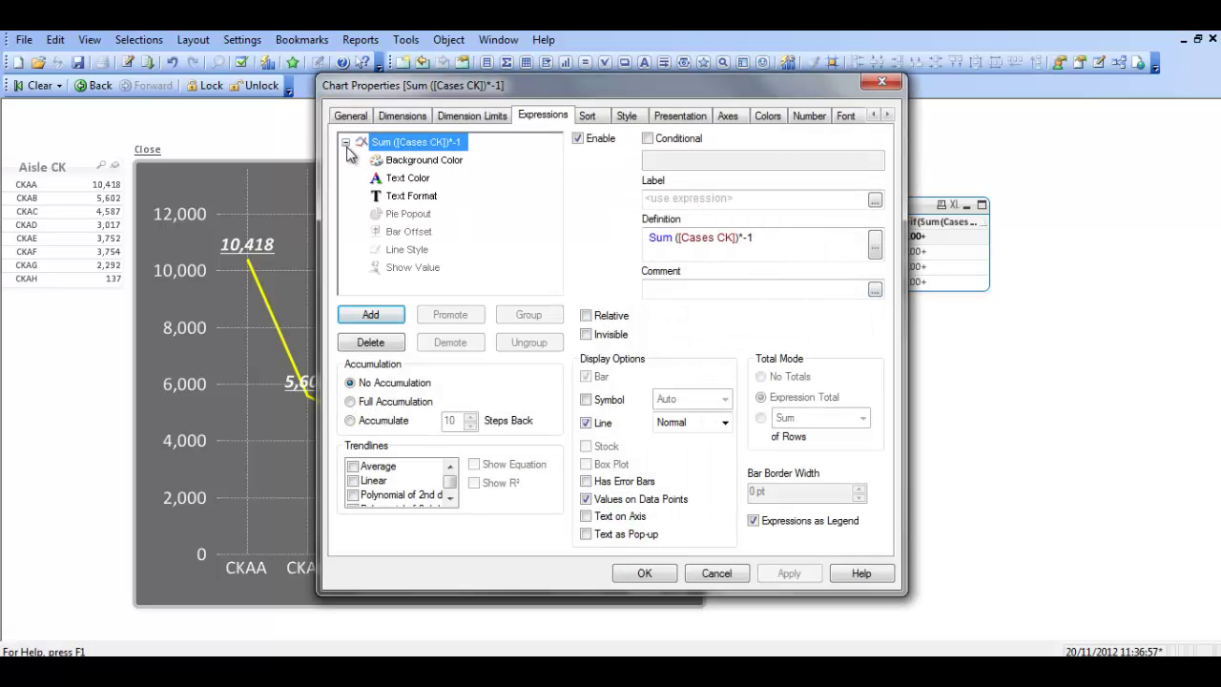
{"action": "left_click", "coordinate": [398, 231]}
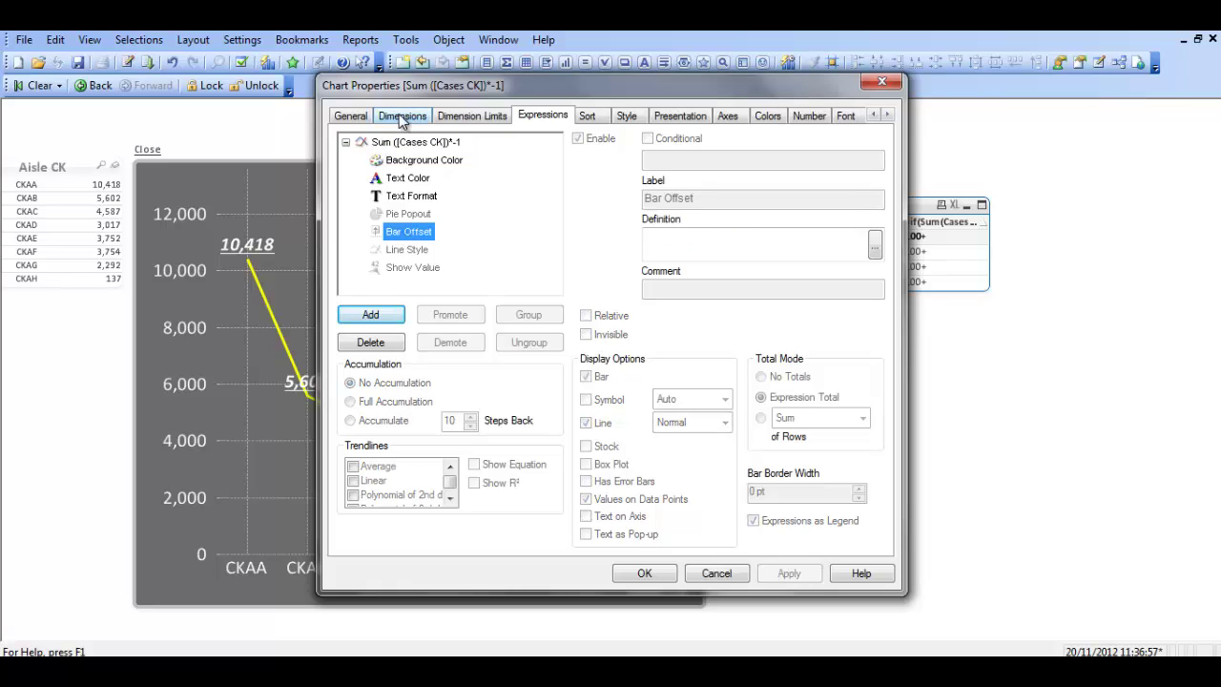
{"action": "left_click", "coordinate": [350, 115]}
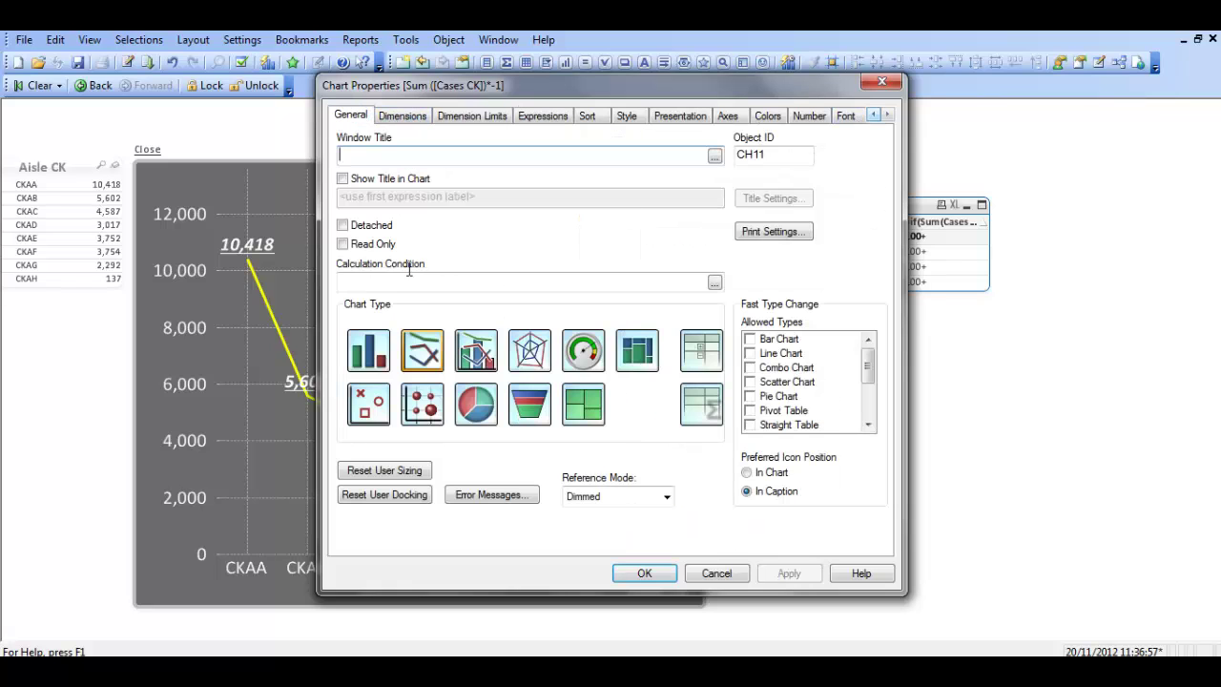
{"action": "left_click_drag", "start_coordinate": [528, 81], "coordinate": [654, 94]}
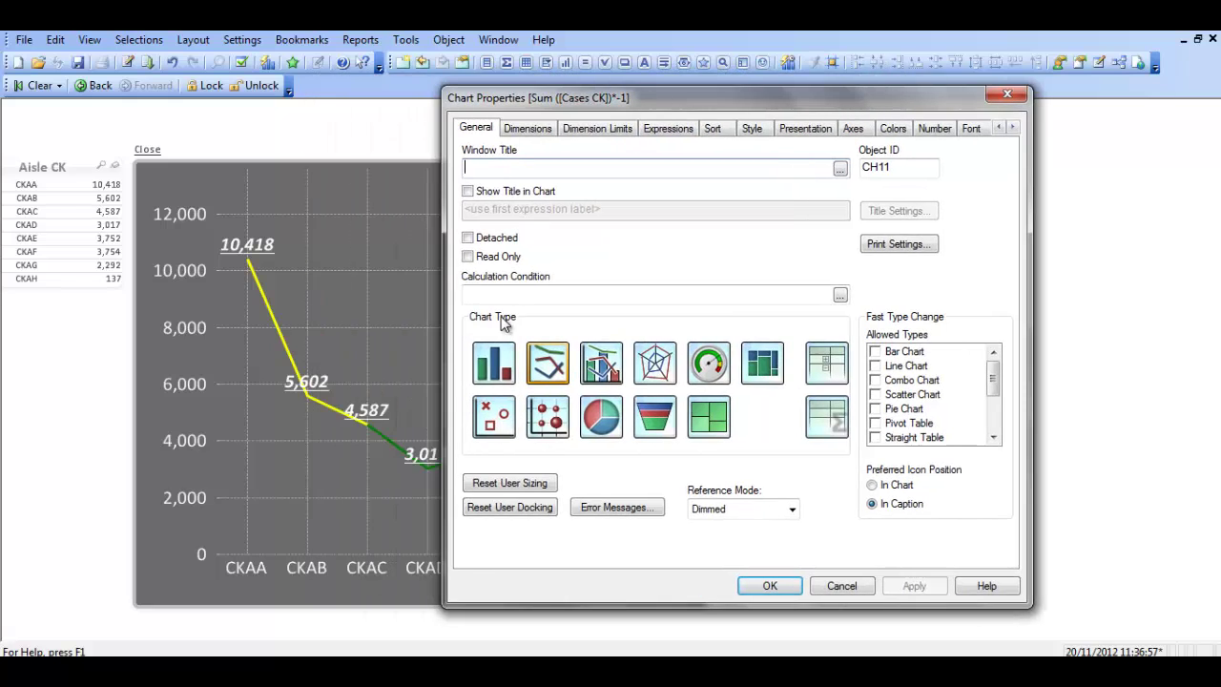
{"action": "left_click", "coordinate": [488, 367]}
{"action": "left_click", "coordinate": [914, 586]}
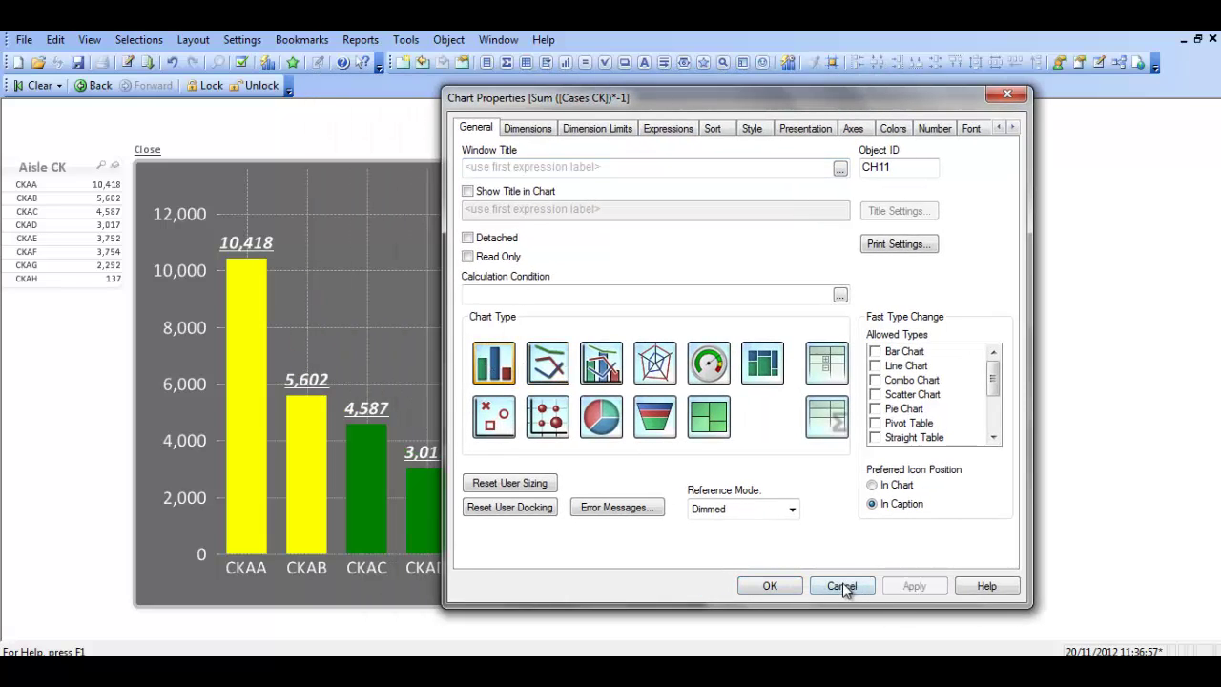
- Copy the Sum([Cases CK])*-1 definition into the Bar Offset attribute and apply it
{"action": "left_click", "coordinate": [657, 129]}
{"action": "left_click_drag", "start_coordinate": [671, 93], "coordinate": [874, 97]}
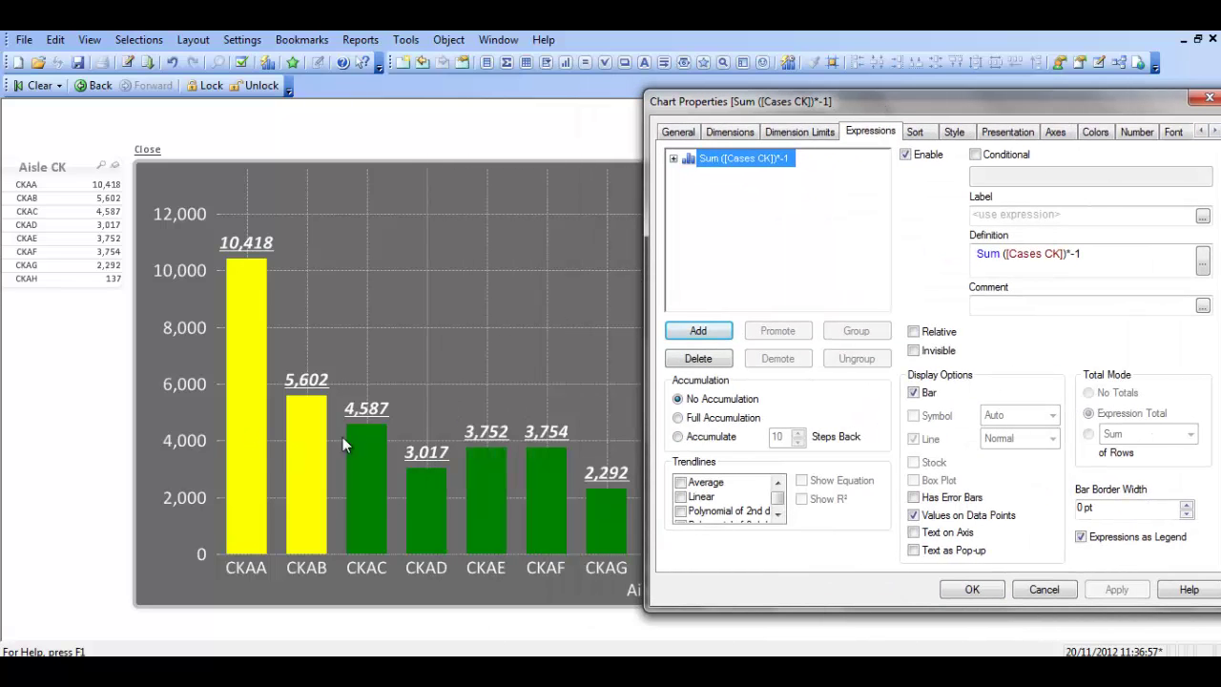
{"action": "left_click", "coordinate": [674, 158]}
{"action": "left_click", "coordinate": [734, 248]}
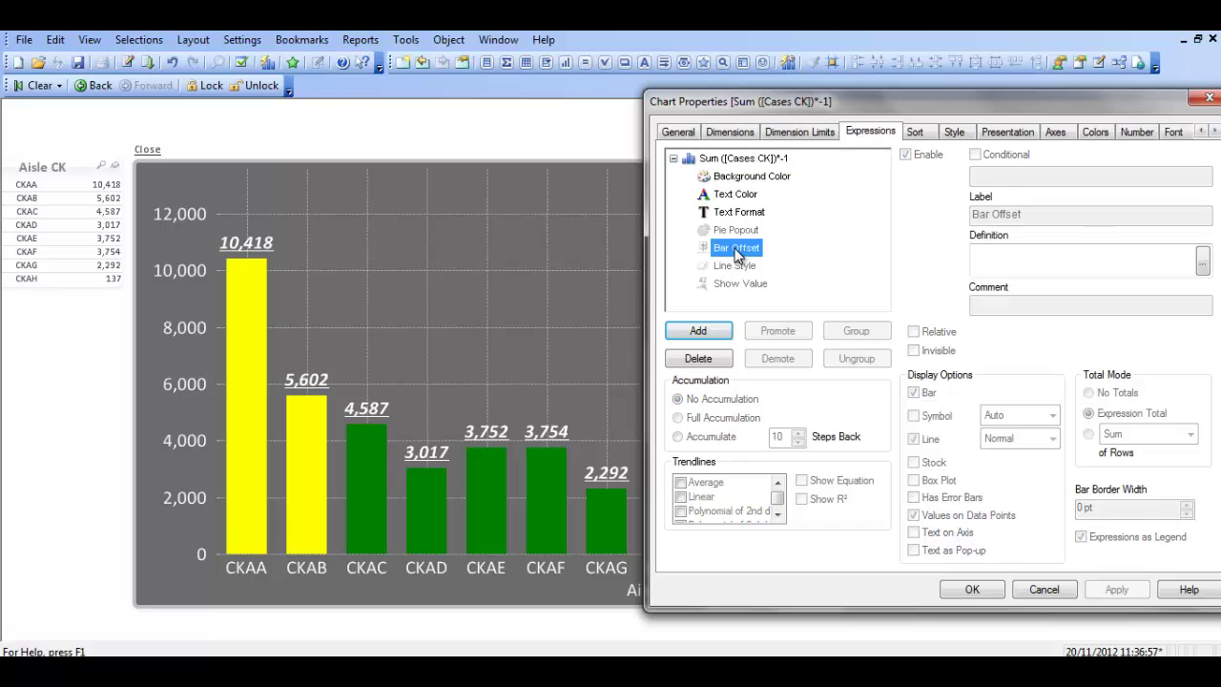
{"action": "left_click", "coordinate": [743, 159]}
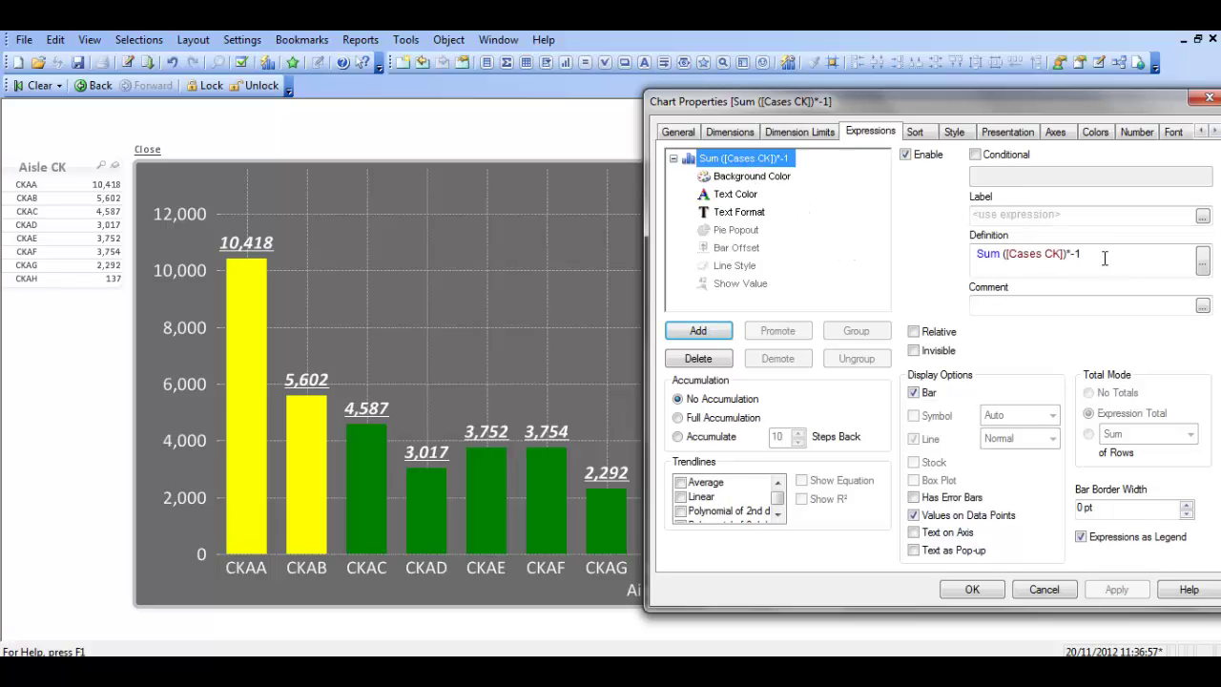
{"action": "left_click_drag", "start_coordinate": [1104, 256], "coordinate": [873, 255]}
{"action": "key", "text": "ctrl+c"}
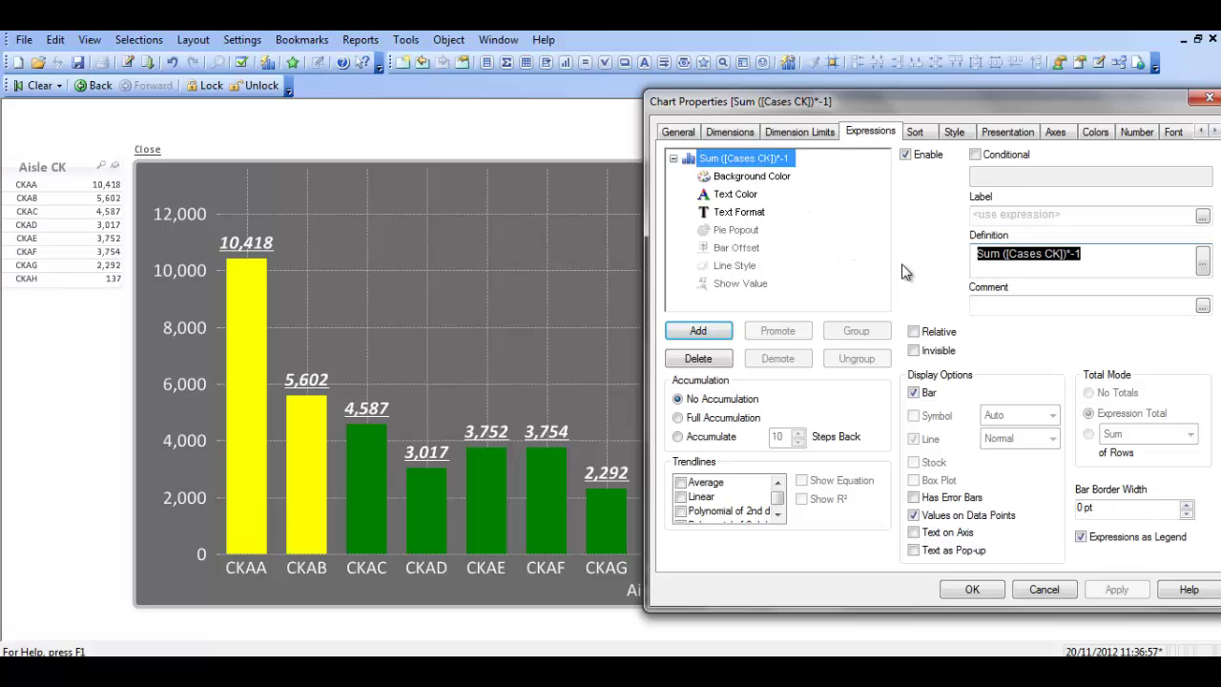
{"action": "left_click", "coordinate": [736, 248]}
{"action": "key", "text": "ctrl+v"}
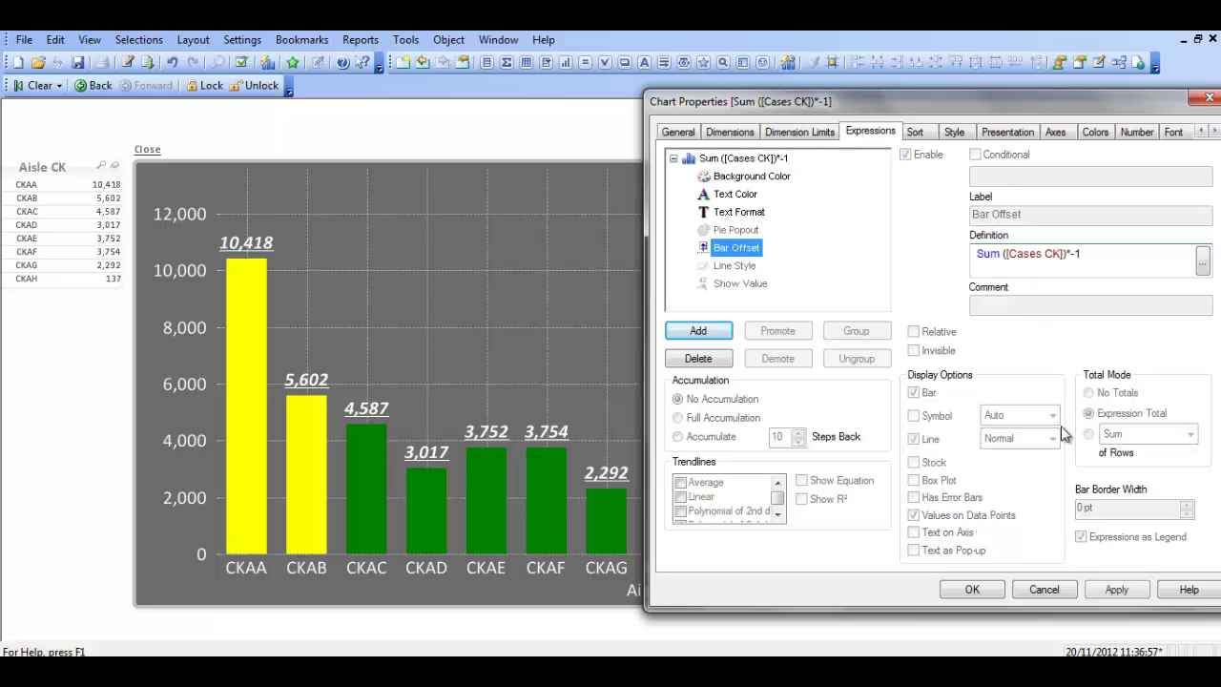
{"action": "left_click", "coordinate": [1117, 588]}
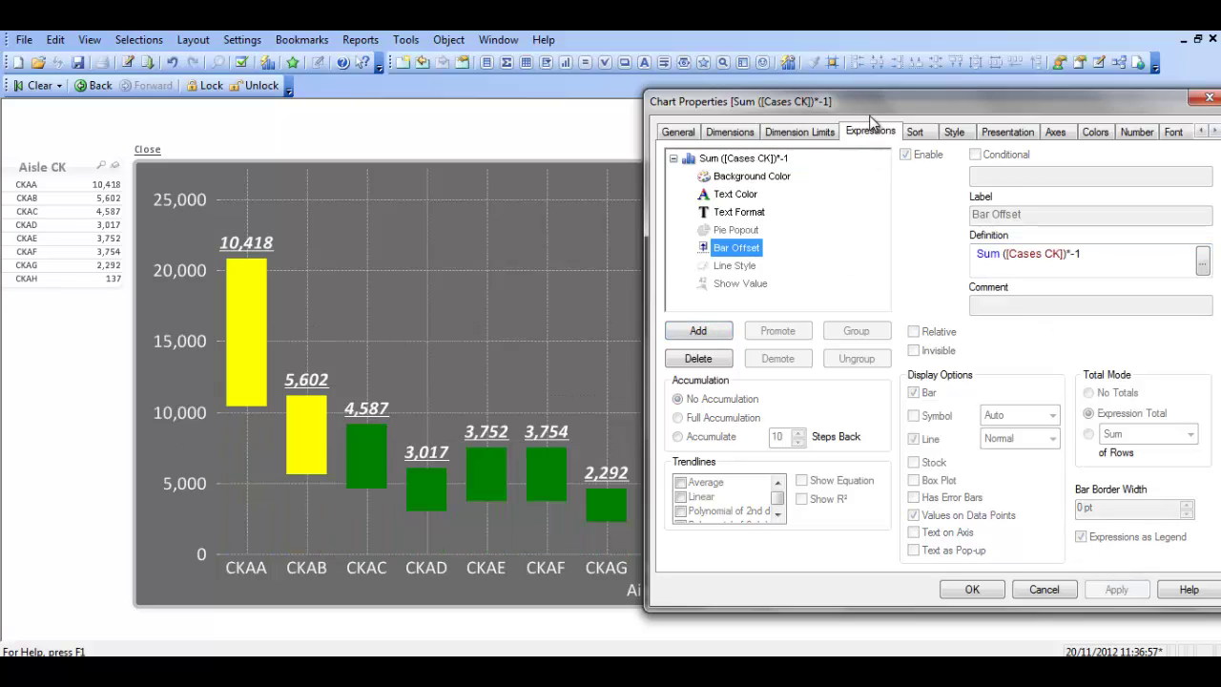
{"action": "mouse_move", "coordinate": [873, 101]}
{"action": "left_mouse_down"}
{"action": "mouse_move", "coordinate": [978, 101]}
{"action": "mouse_move", "coordinate": [1039, 223]}
{"action": "mouse_move", "coordinate": [873, 101]}
{"action": "left_mouse_up"}
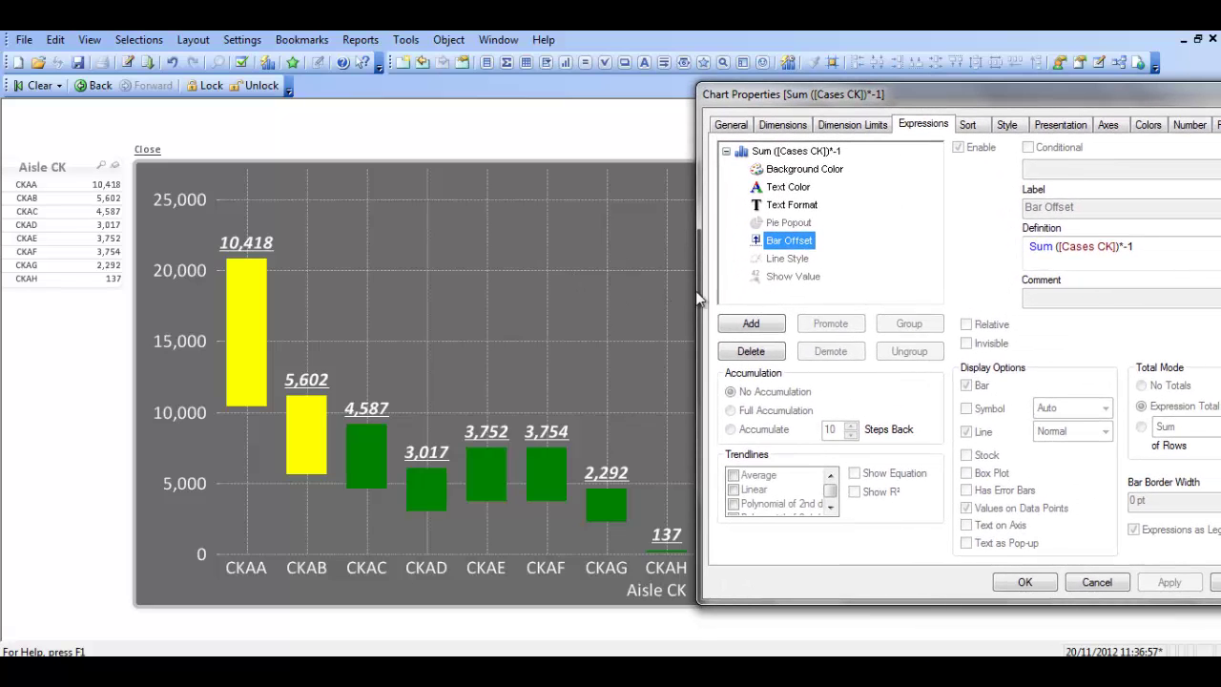
- Switch the Aisle CK chart type back to Line Chart
{"action": "left_click", "coordinate": [777, 260]}
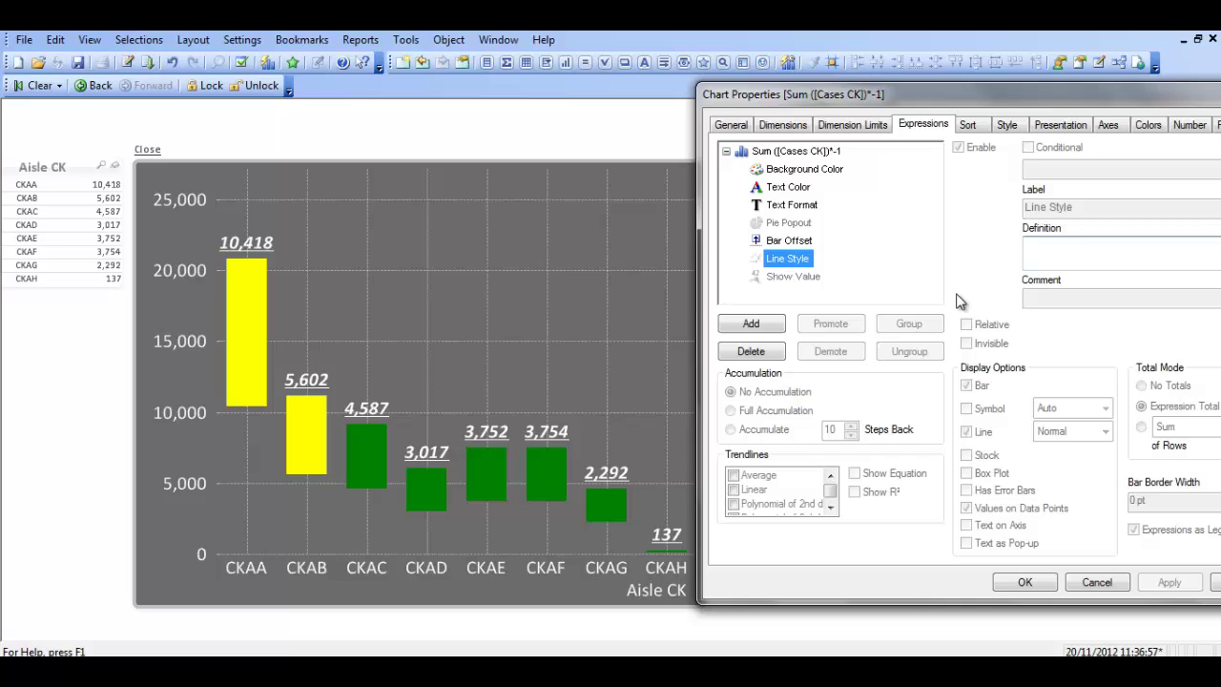
{"action": "type", "text": "="}
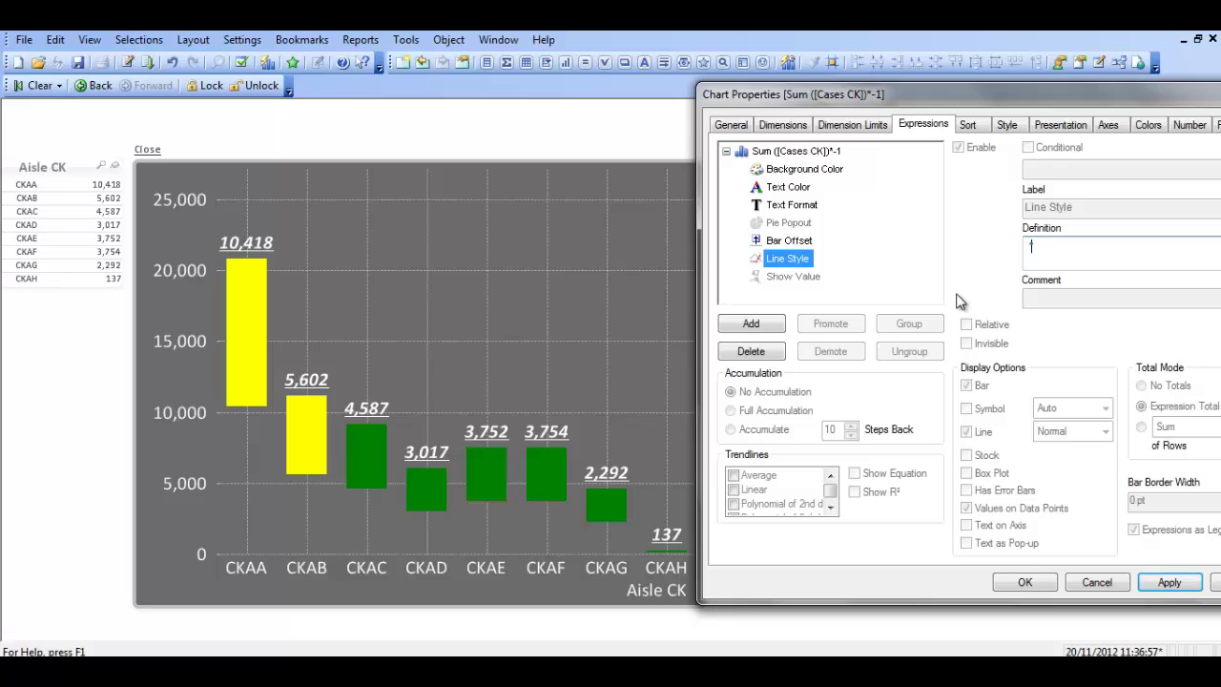
{"action": "left_click", "coordinate": [731, 125]}
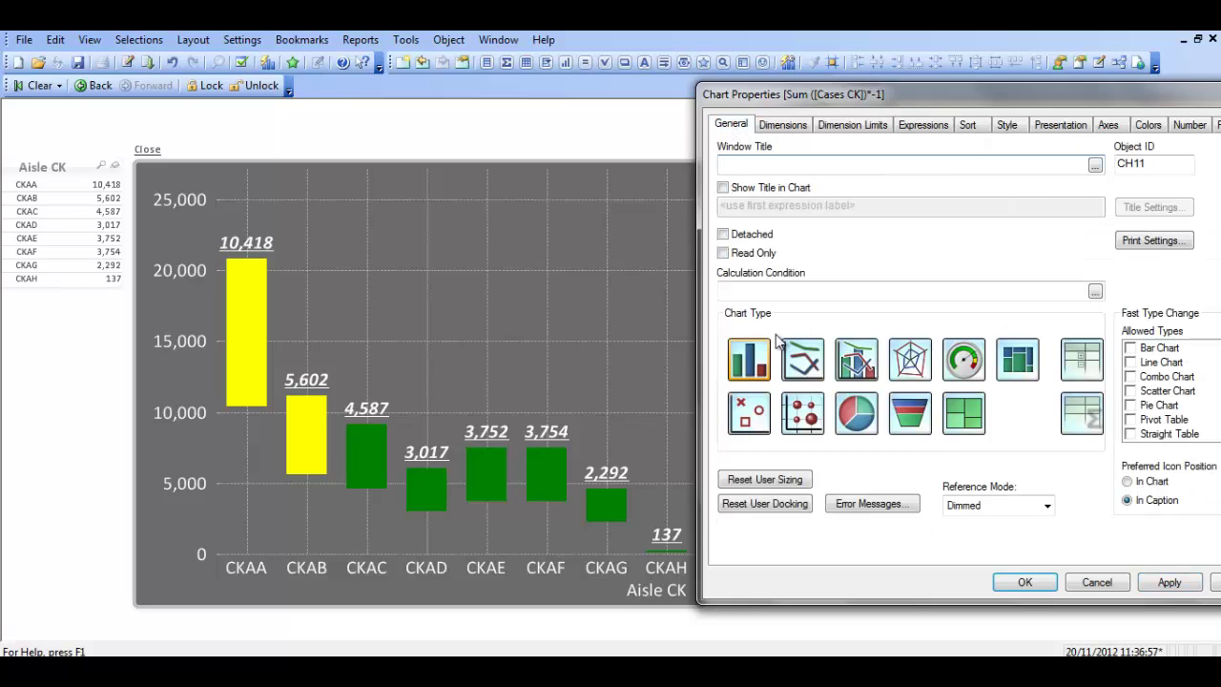
{"action": "left_click", "coordinate": [1169, 582]}
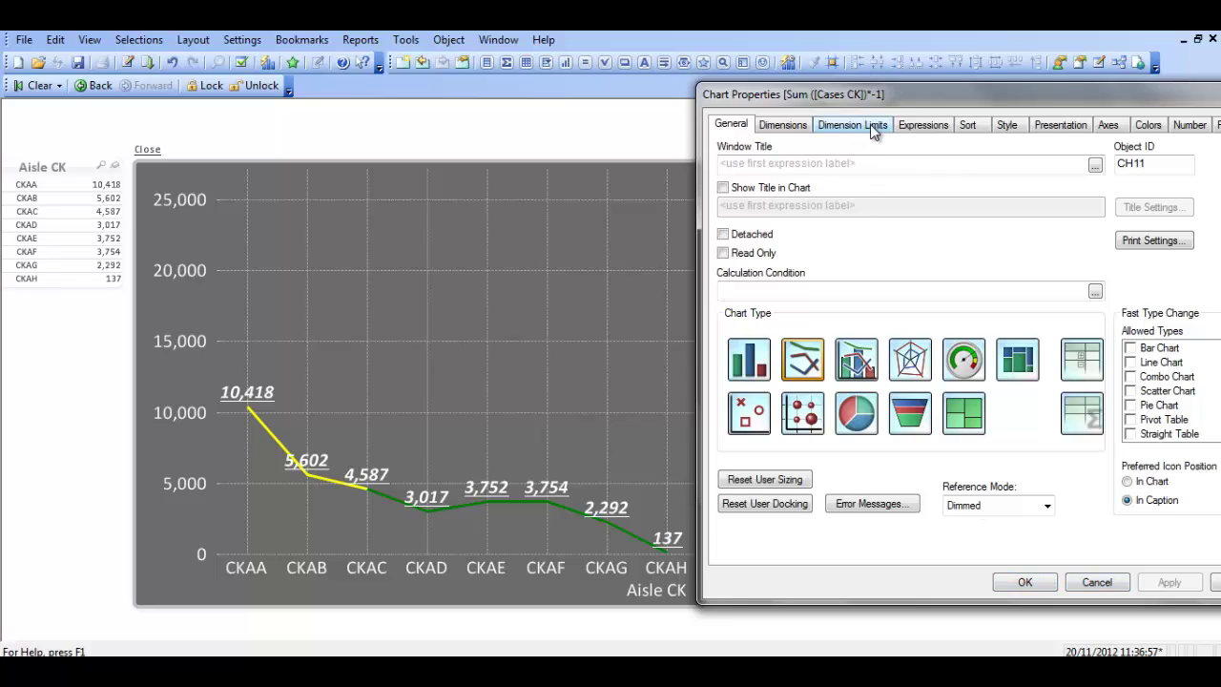
- Enter '<S2>' as the Line Style attribute definition in the expression editor
{"action": "left_click", "coordinate": [922, 125]}
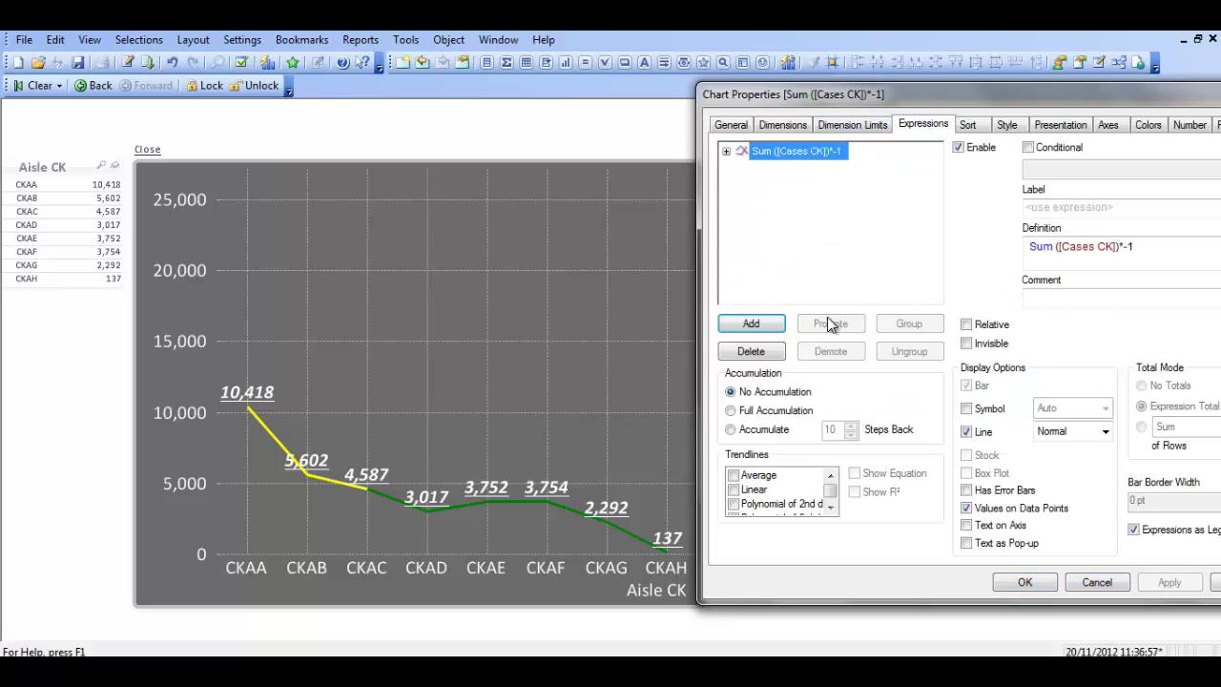
{"action": "left_click", "coordinate": [726, 150]}
{"action": "left_click", "coordinate": [787, 258]}
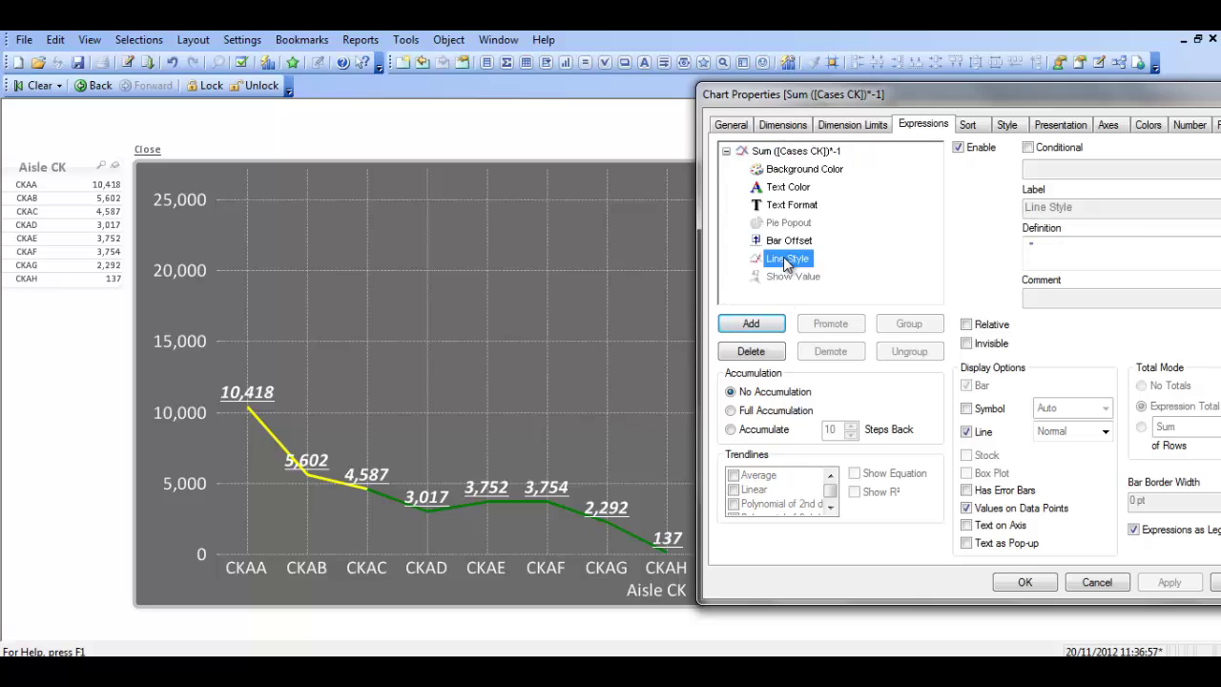
{"action": "left_click_drag", "start_coordinate": [1056, 101], "coordinate": [894, 58]}
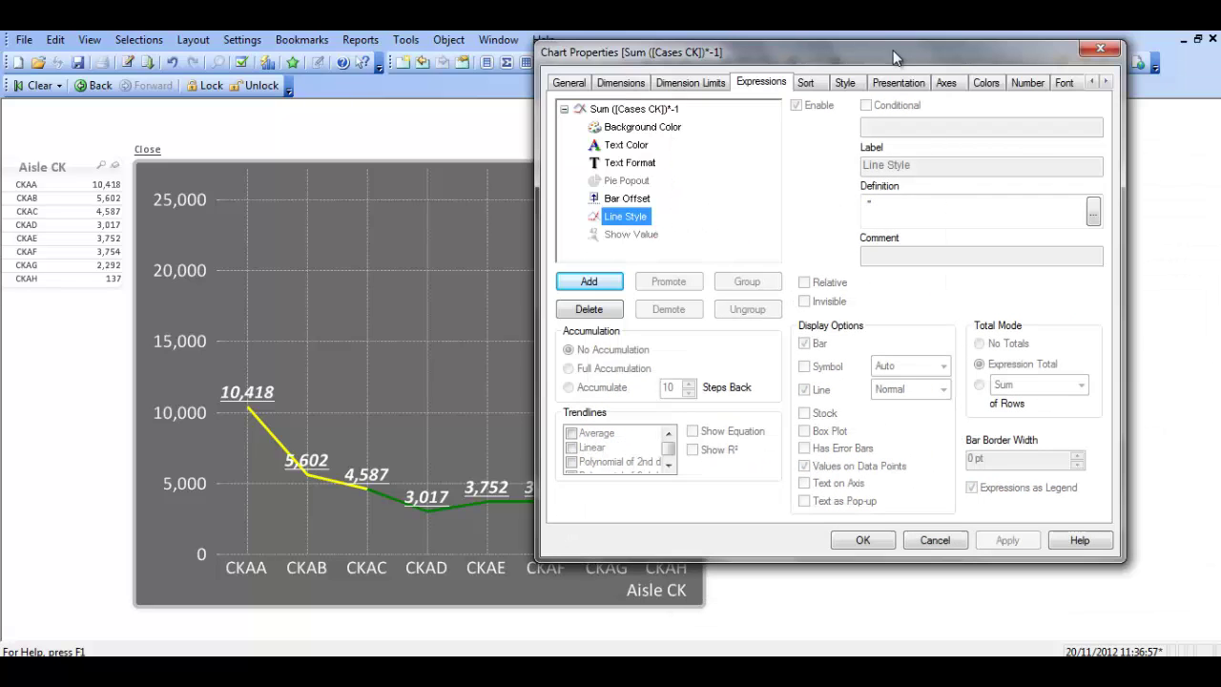
{"action": "left_click", "coordinate": [1093, 211]}
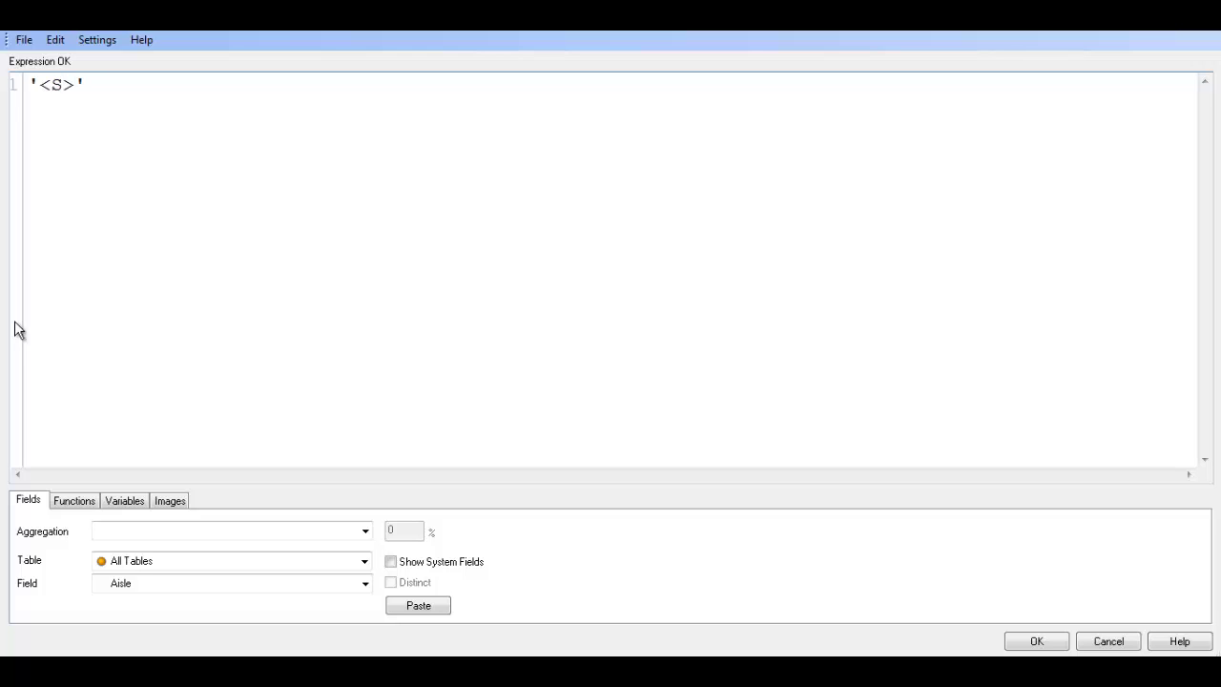
{"action": "type", "text": "2"}
- Apply line styles '<S2>', then '<S3>', then the dash-dot '<S4>' to the chart line
{"action": "left_click", "coordinate": [1032, 641]}
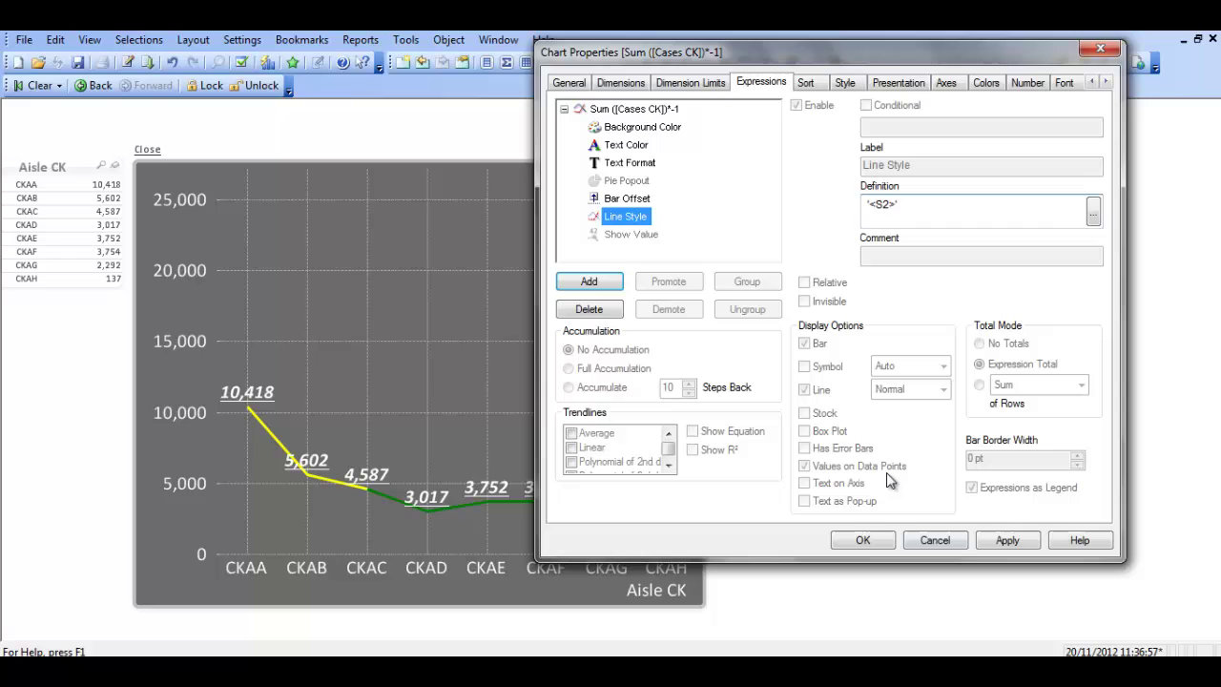
{"action": "left_click", "coordinate": [1005, 541]}
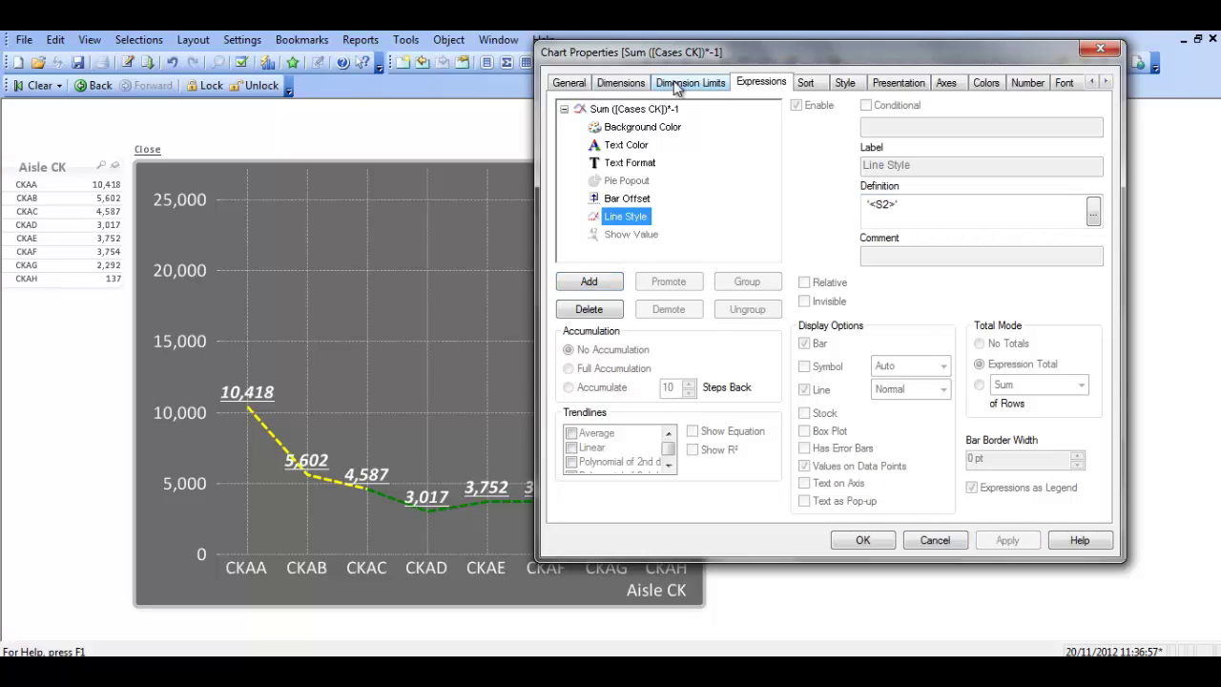
{"action": "left_click_drag", "start_coordinate": [695, 65], "coordinate": [933, 68]}
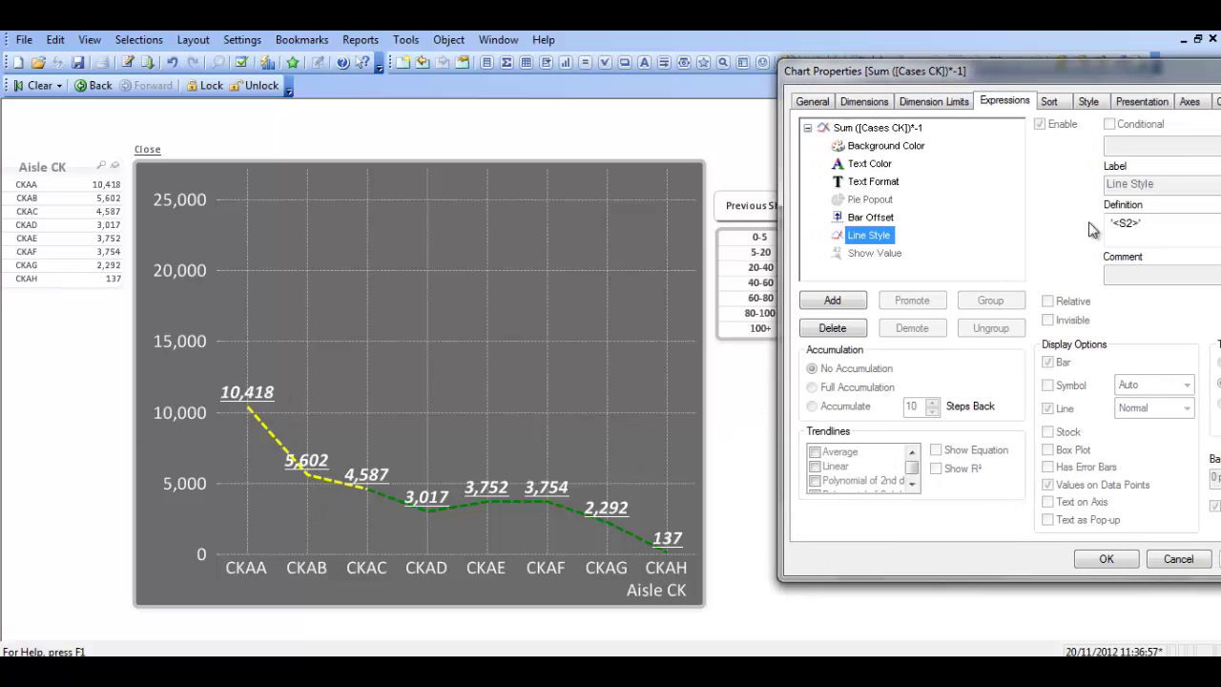
{"action": "left_click", "coordinate": [1134, 224]}
{"action": "left_click_drag", "start_coordinate": [1149, 80], "coordinate": [1082, 74]}
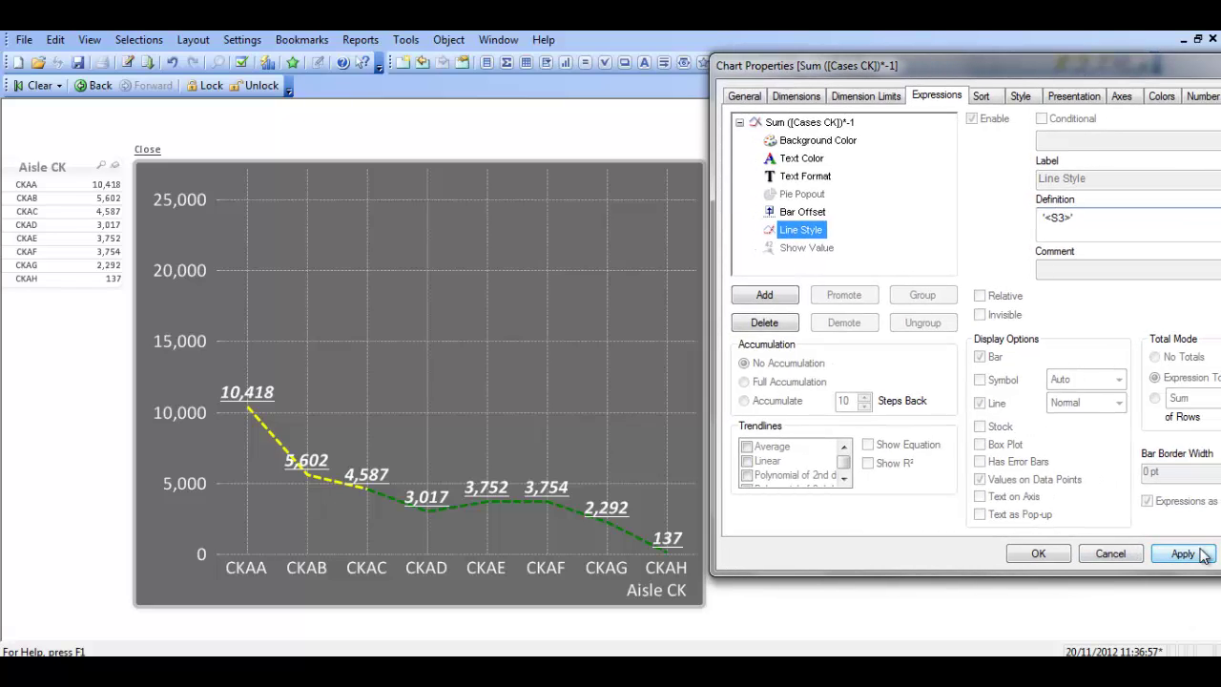
{"action": "left_click", "coordinate": [1183, 554]}
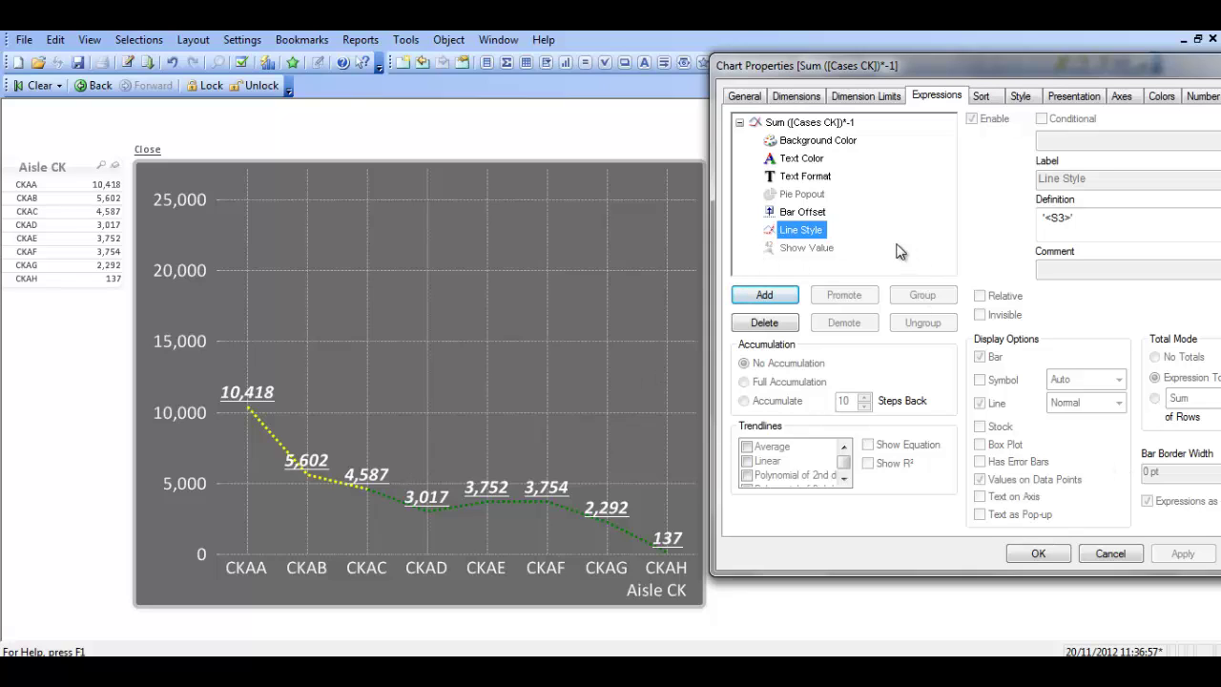
{"action": "left_click", "coordinate": [1063, 218]}
{"action": "key", "text": "BackSpace"}
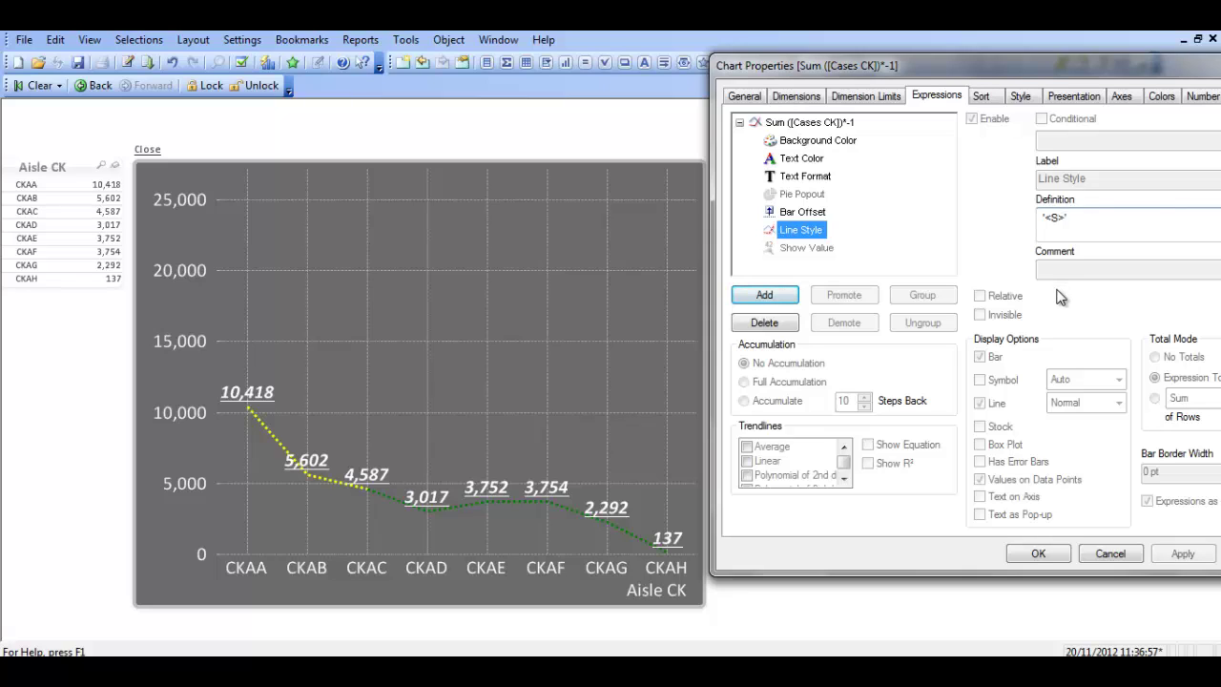
{"action": "type", "text": "4"}
{"action": "left_click", "coordinate": [1183, 553]}
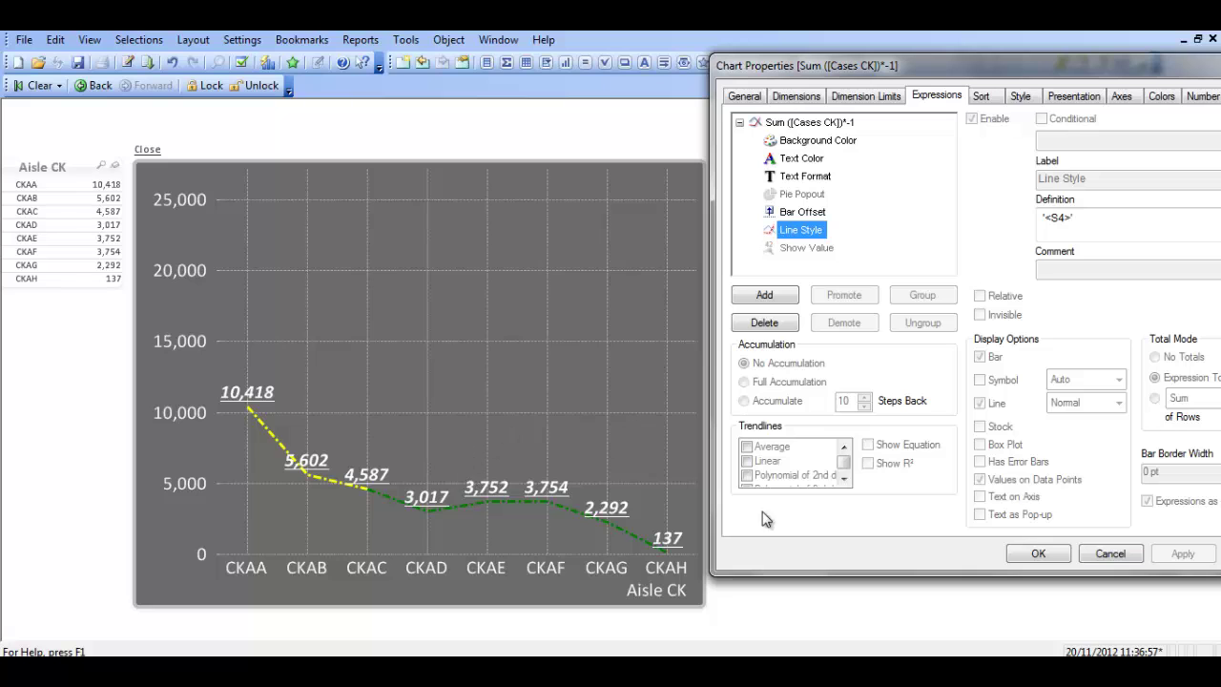
- Reopen the chart's properties and turn off Values on Data Points, applying the change
{"action": "left_click", "coordinate": [1038, 553]}
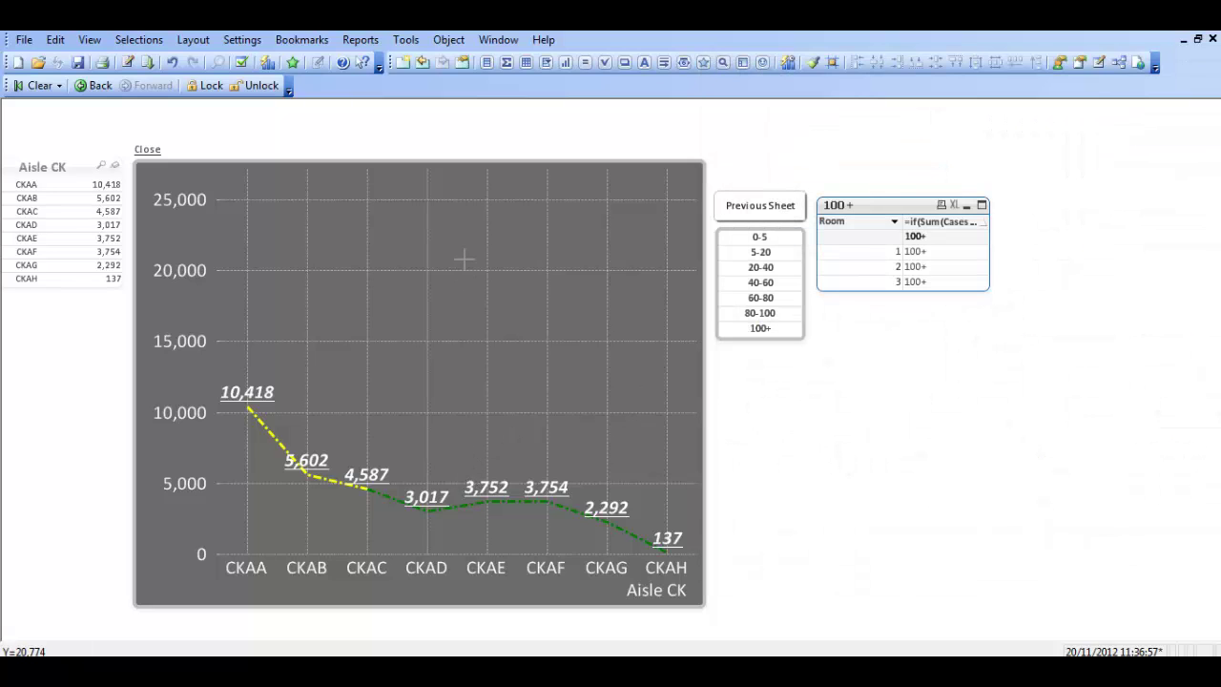
{"action": "right_click", "coordinate": [464, 260]}
{"action": "left_click", "coordinate": [572, 269]}
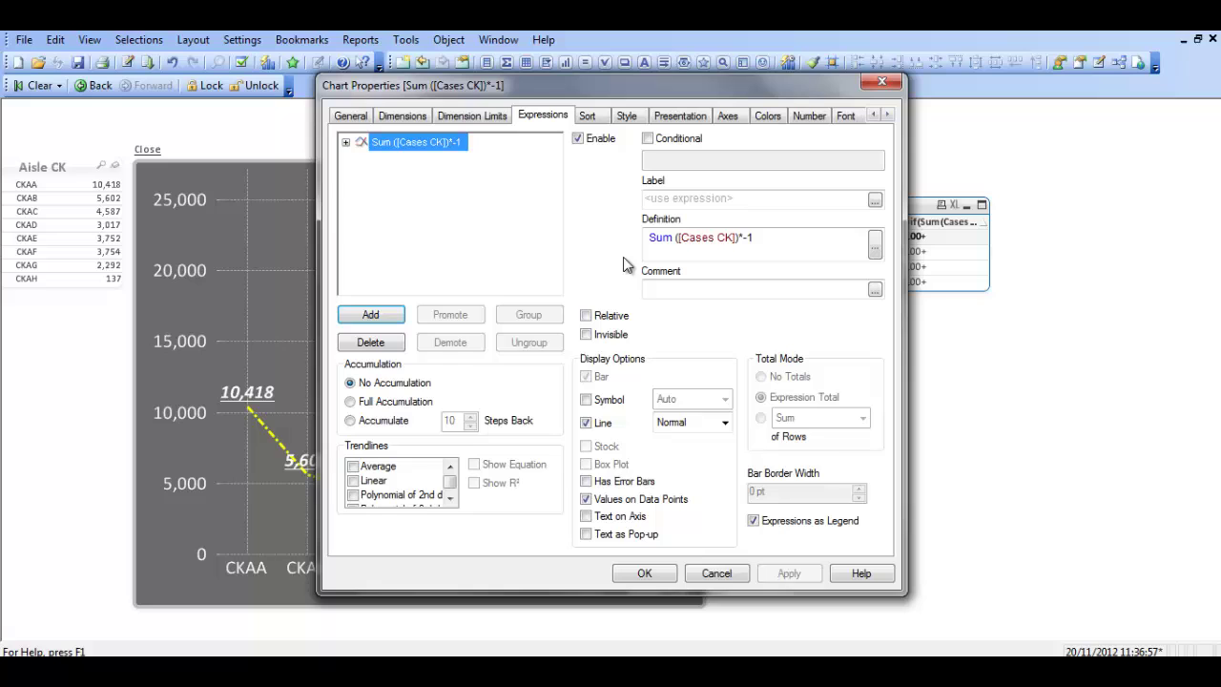
{"action": "left_click", "coordinate": [588, 499]}
{"action": "left_click", "coordinate": [791, 575]}
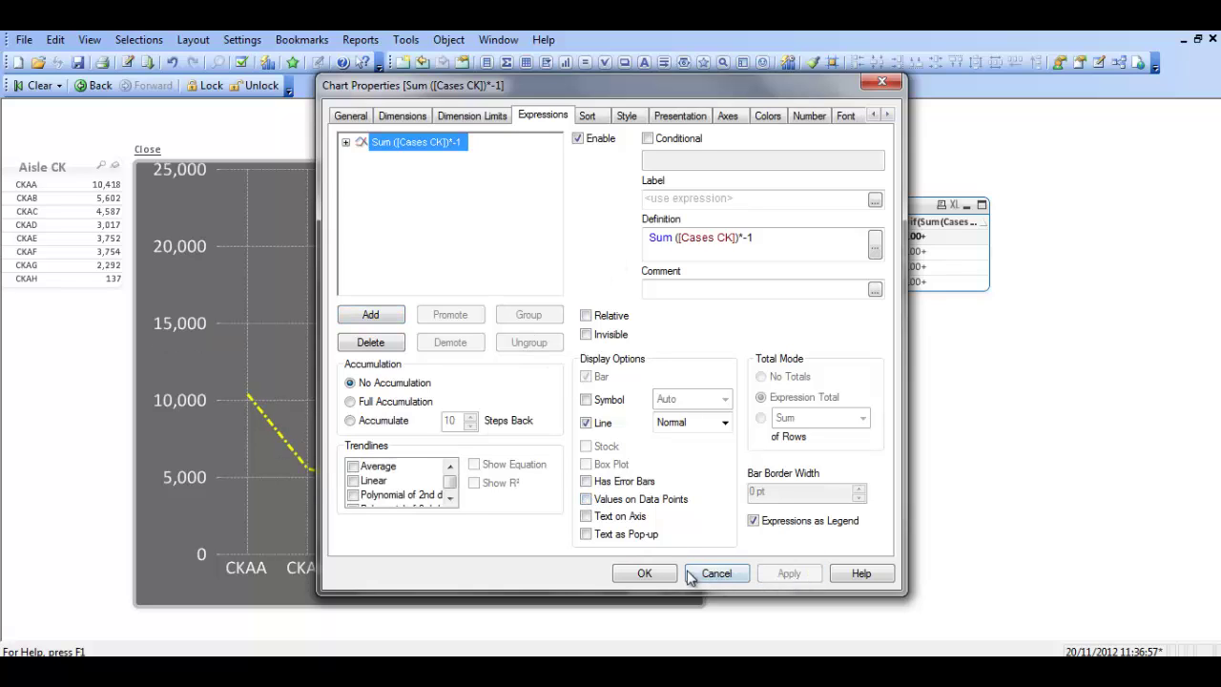
- Change the Aisle CK line style definition to '<S4><W.5>' and apply it for a thinner dash-dot line
{"action": "left_click", "coordinate": [647, 575]}
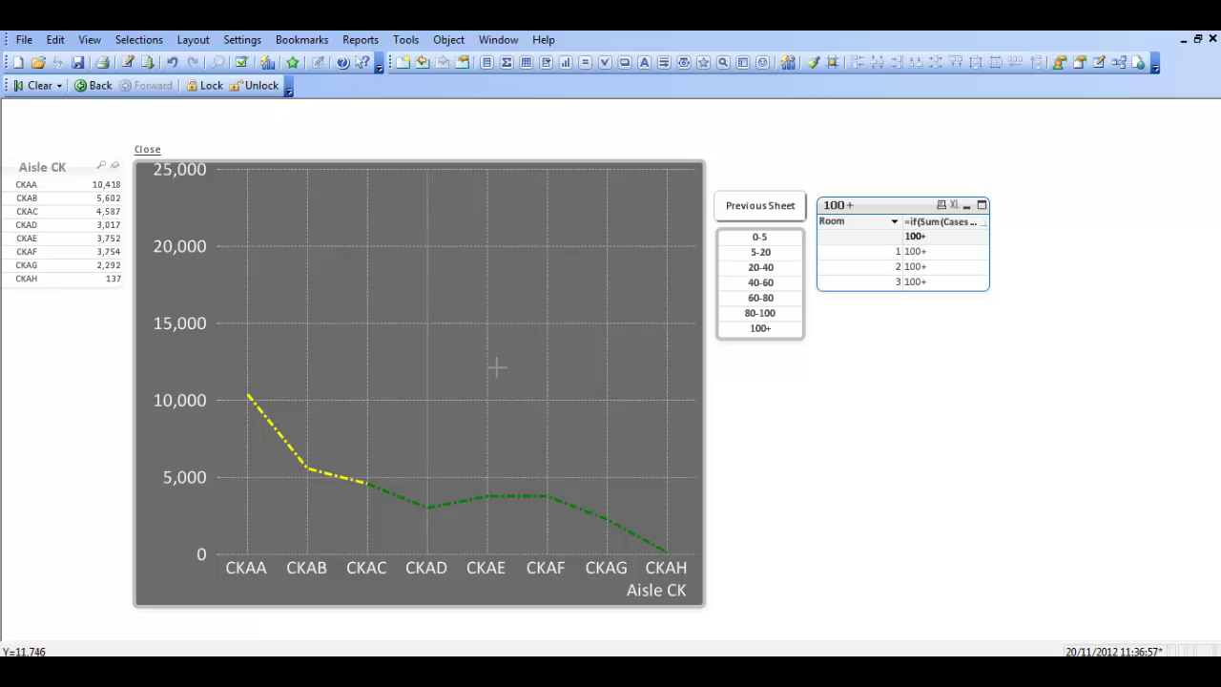
{"action": "right_click", "coordinate": [476, 235]}
{"action": "left_click", "coordinate": [542, 242]}
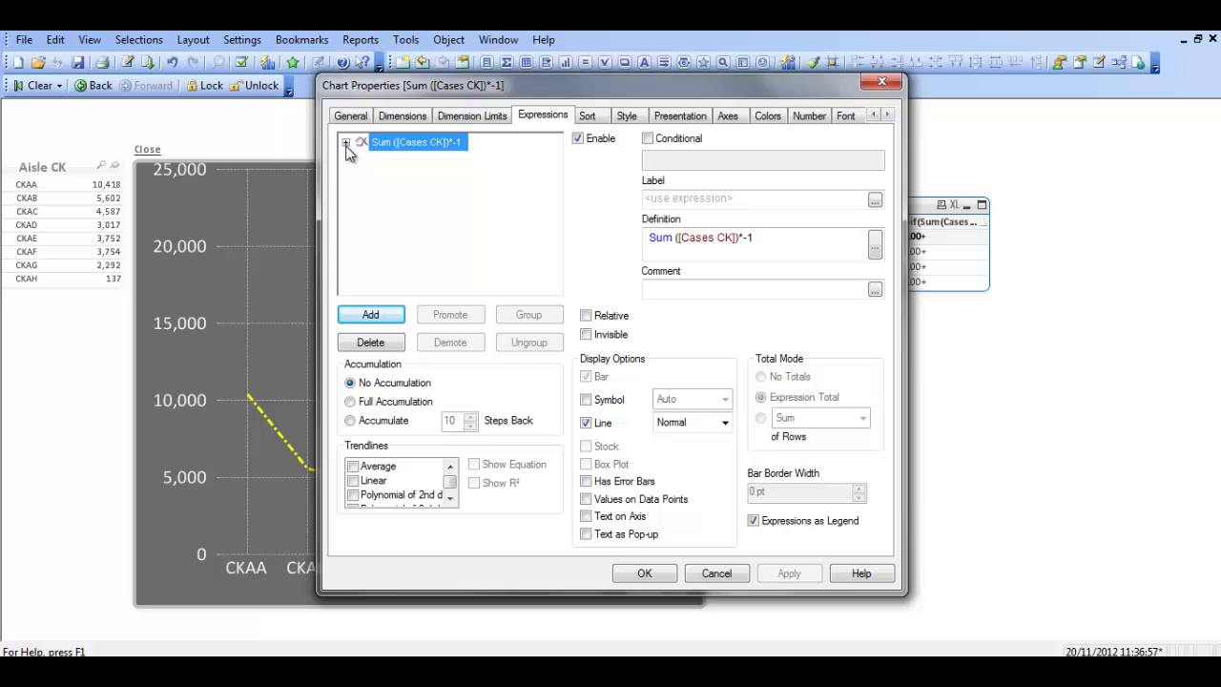
{"action": "left_click", "coordinate": [346, 142]}
{"action": "left_click", "coordinate": [407, 249]}
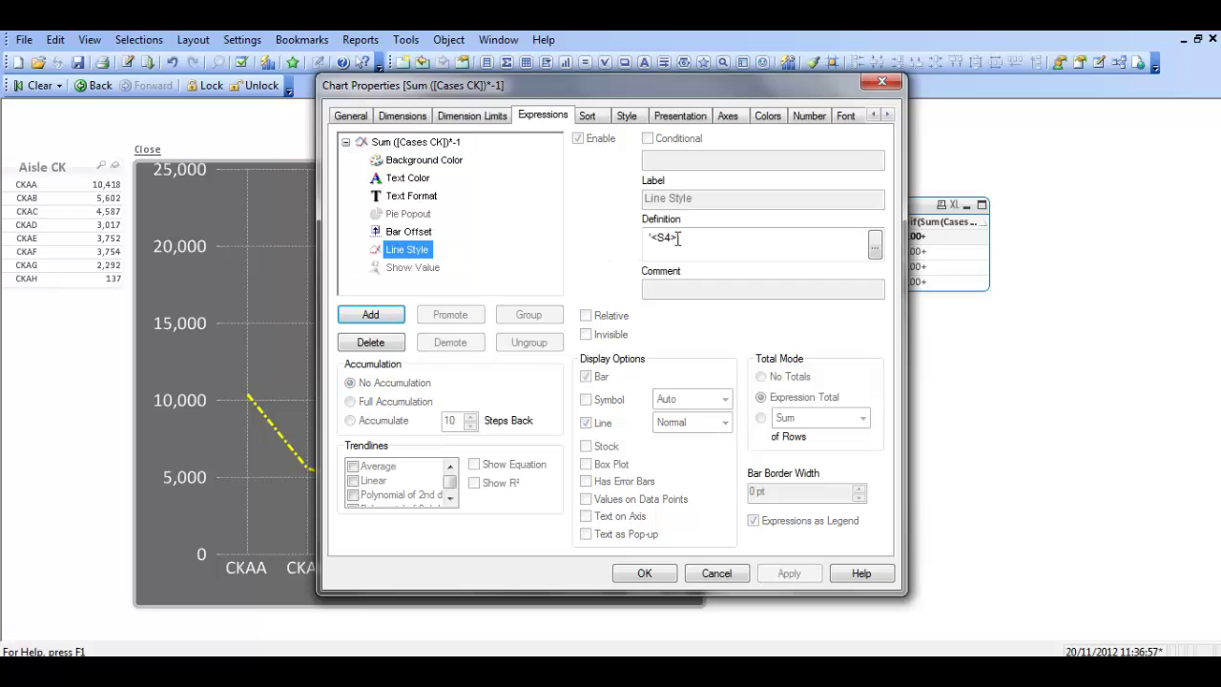
{"action": "left_click", "coordinate": [677, 238]}
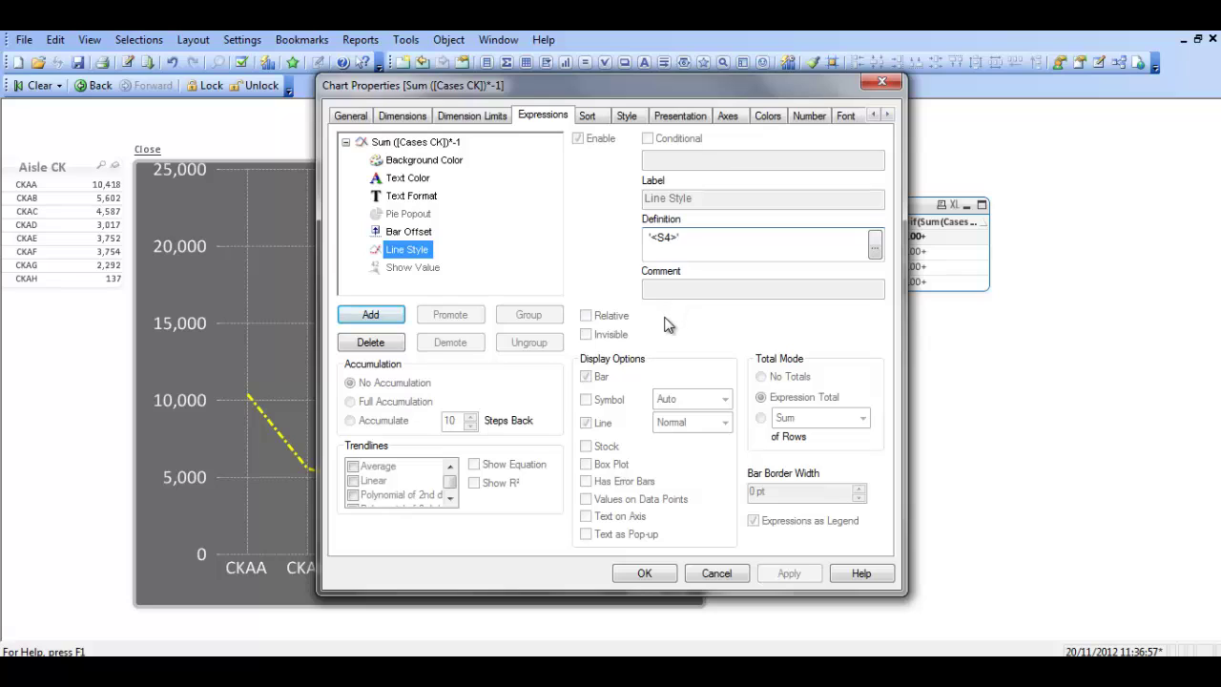
{"action": "type", "text": "<S4><"}
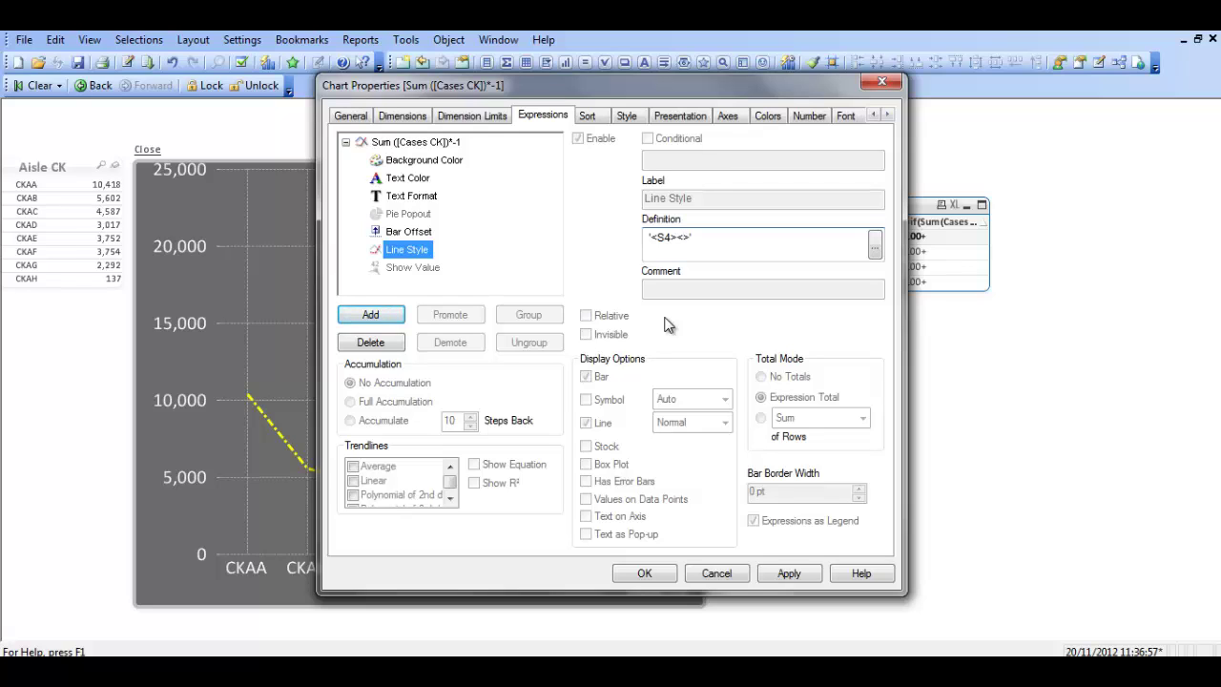
{"action": "type", "text": "W.5"}
{"action": "left_click_drag", "start_coordinate": [696, 89], "coordinate": [918, 71]}
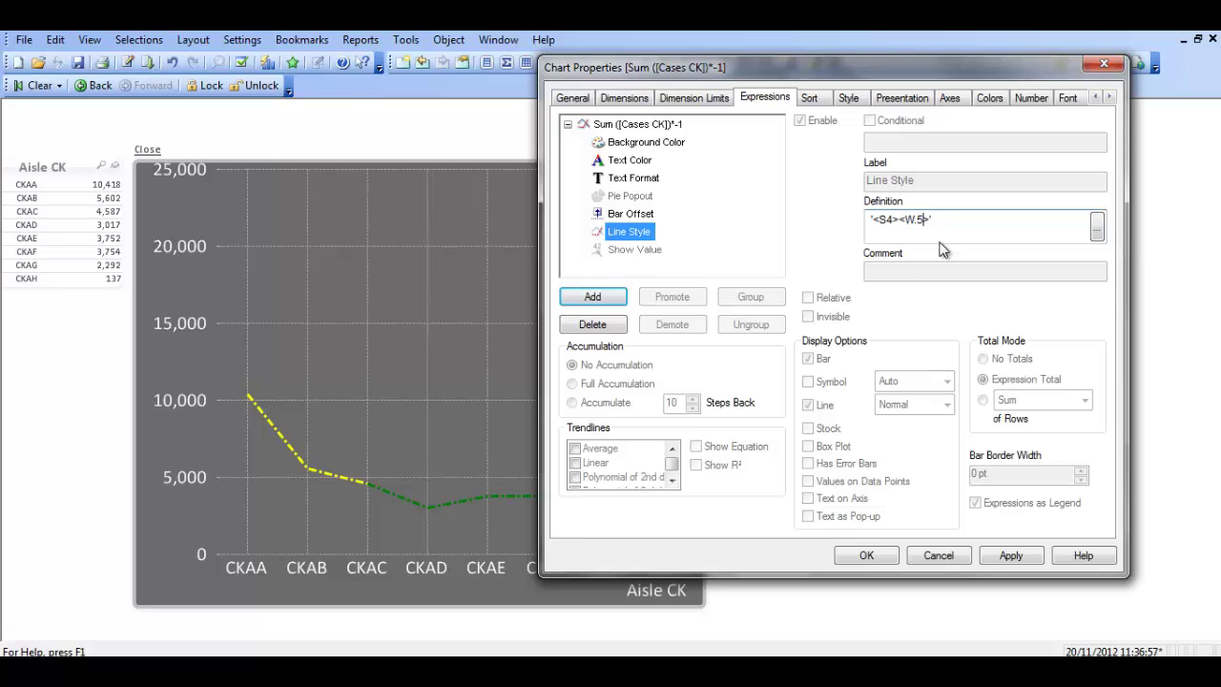
{"action": "left_click", "coordinate": [1013, 554]}
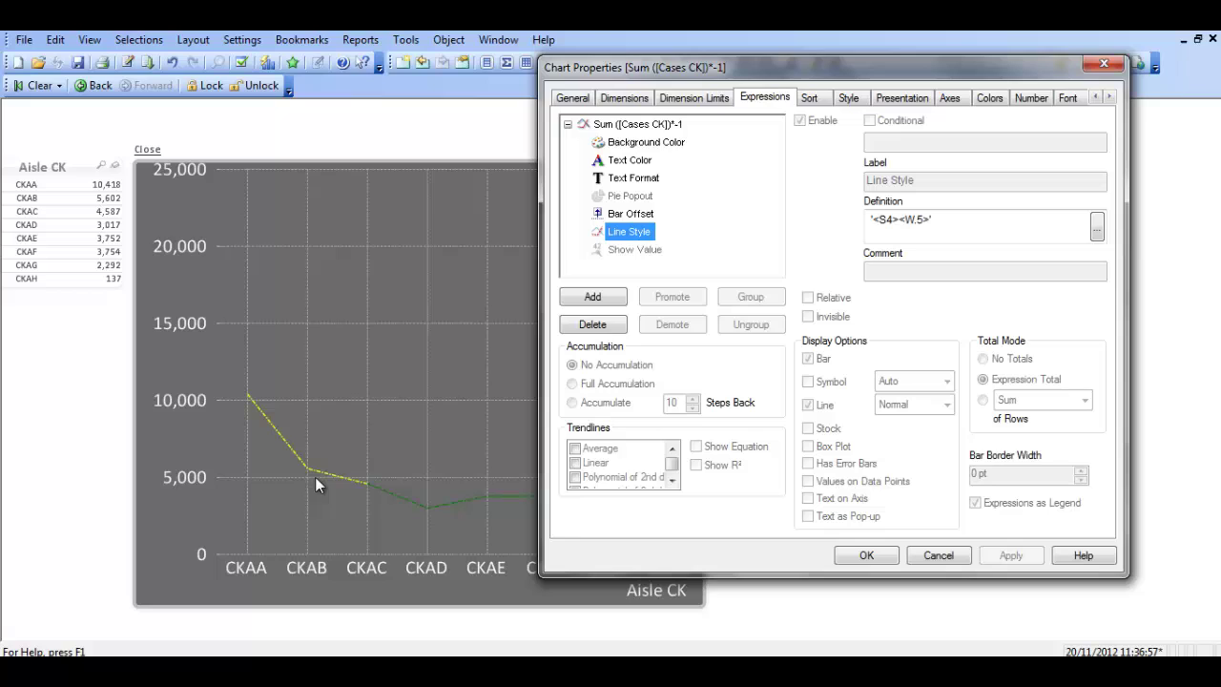
- Try line widths of 8 and then 1 in the line style definition, applying each
{"action": "left_click", "coordinate": [927, 221]}
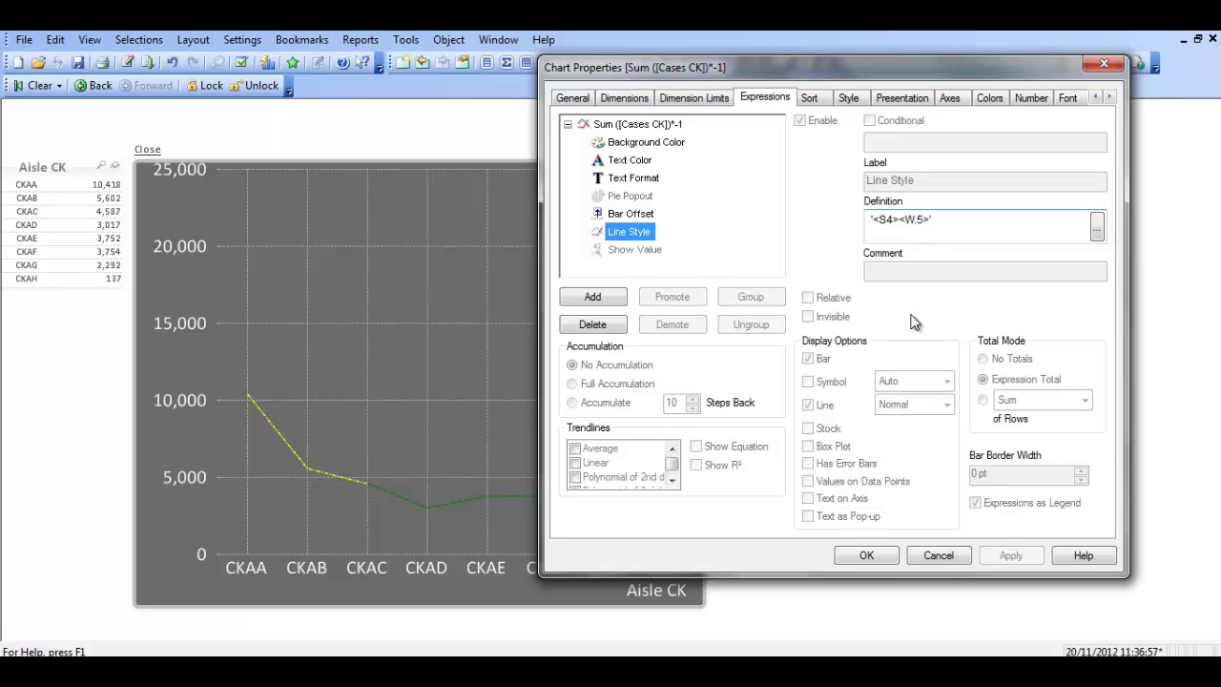
{"action": "key", "text": "BackSpace"}
{"action": "key", "text": "BackSpace"}
{"action": "type", "text": "8"}
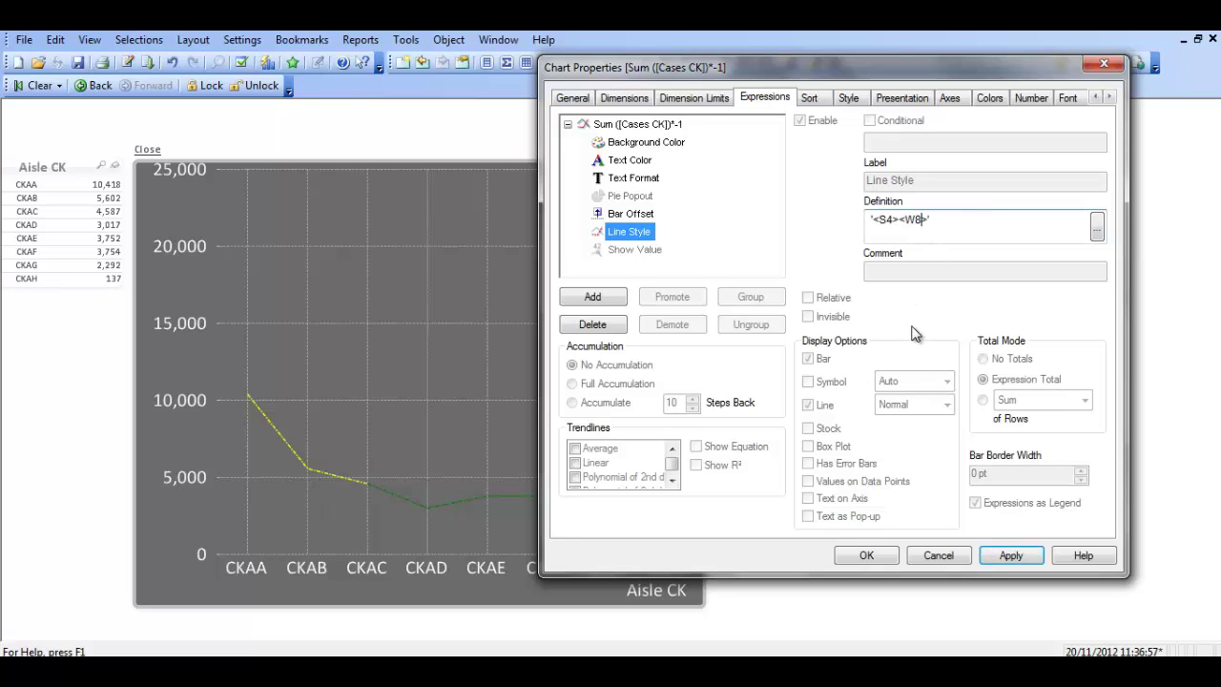
{"action": "left_click", "coordinate": [1011, 556]}
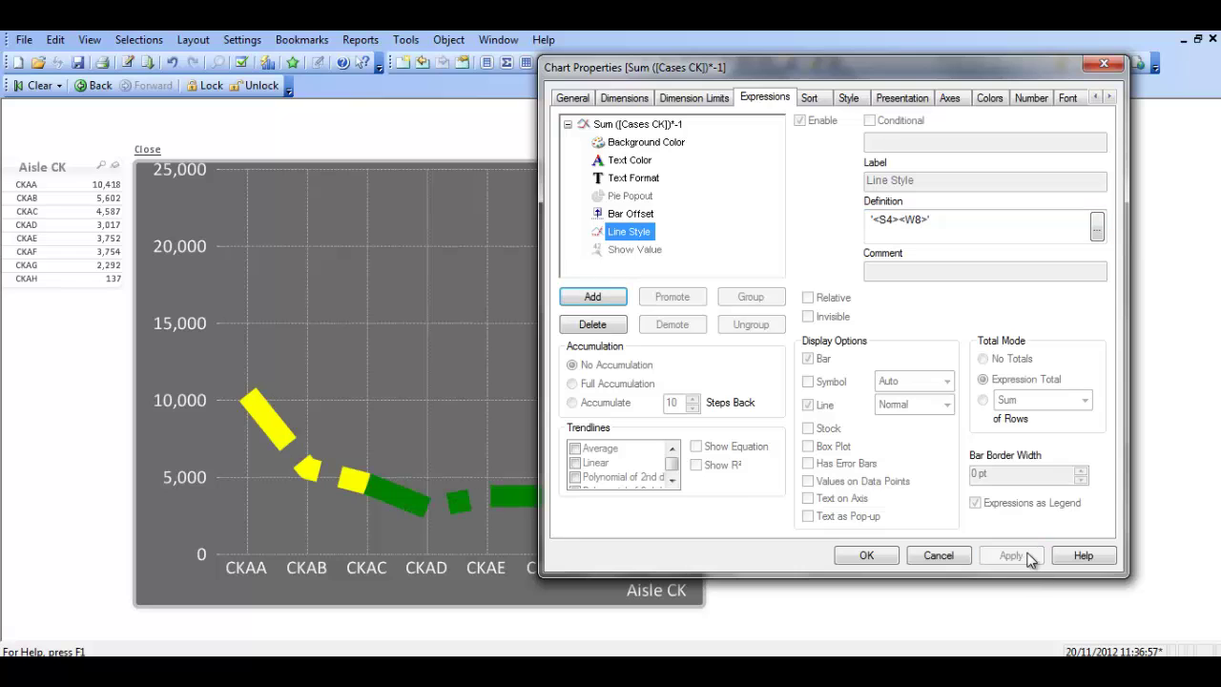
{"action": "left_click_drag", "start_coordinate": [907, 61], "coordinate": [1026, 60]}
{"action": "left_click", "coordinate": [1037, 221]}
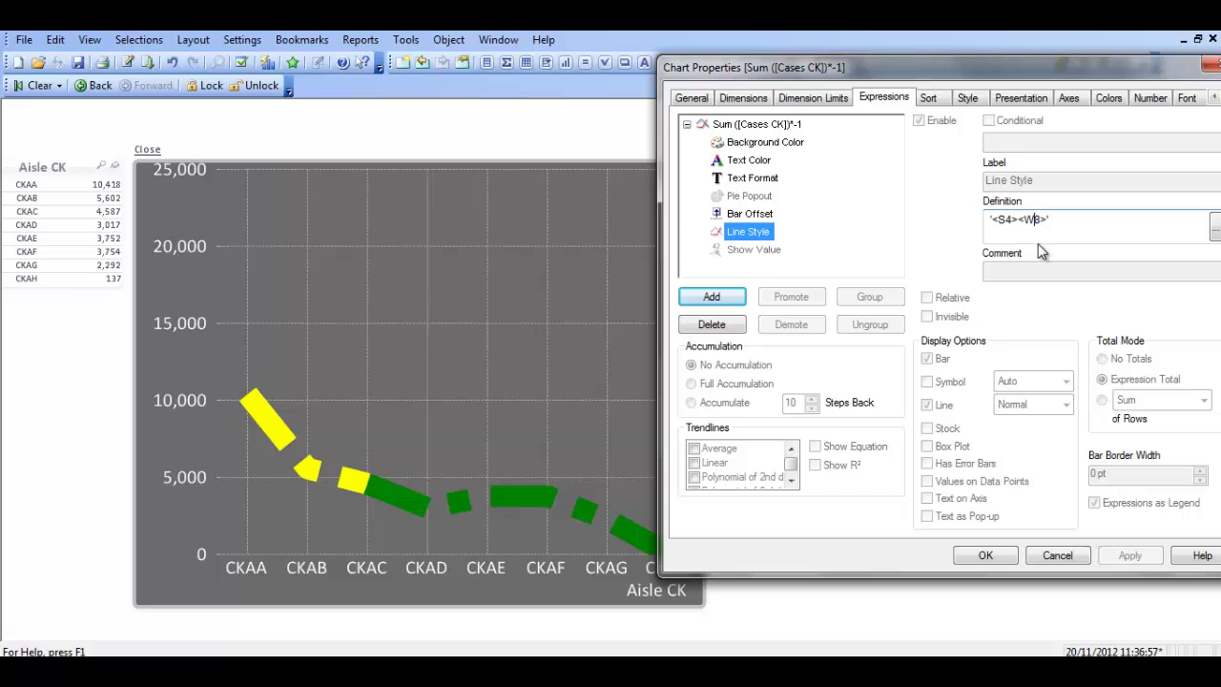
{"action": "key", "text": "Delete"}
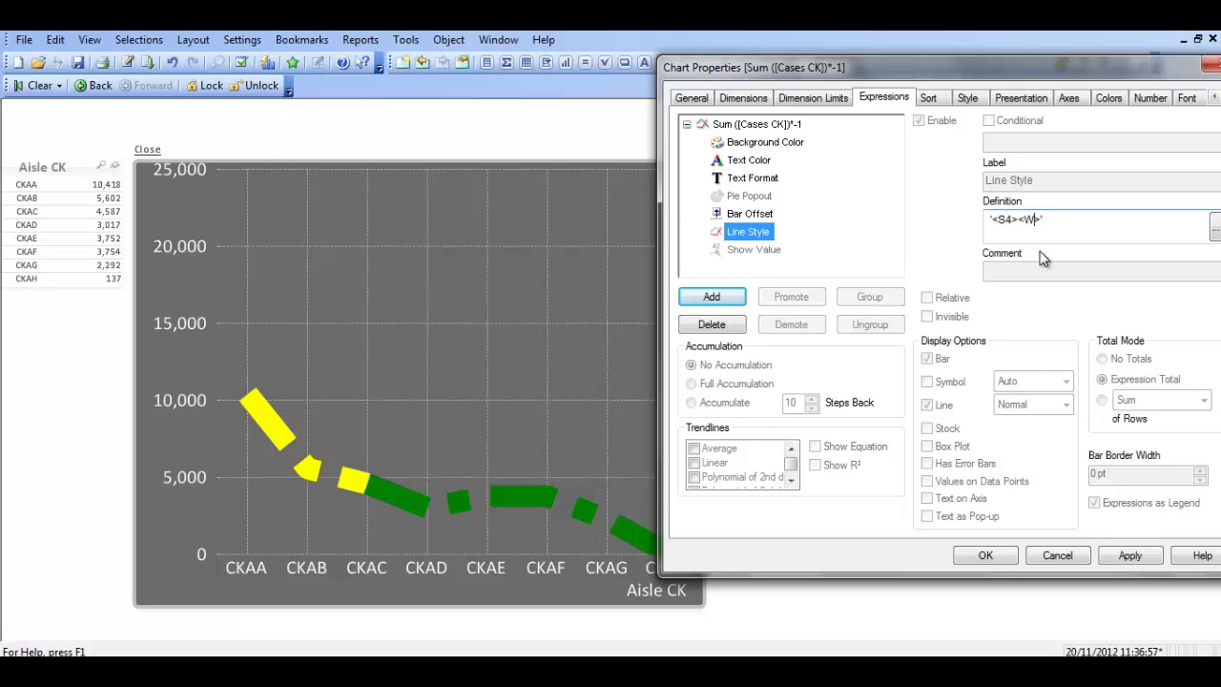
{"action": "type", "text": "1"}
{"action": "left_click", "coordinate": [1130, 555]}
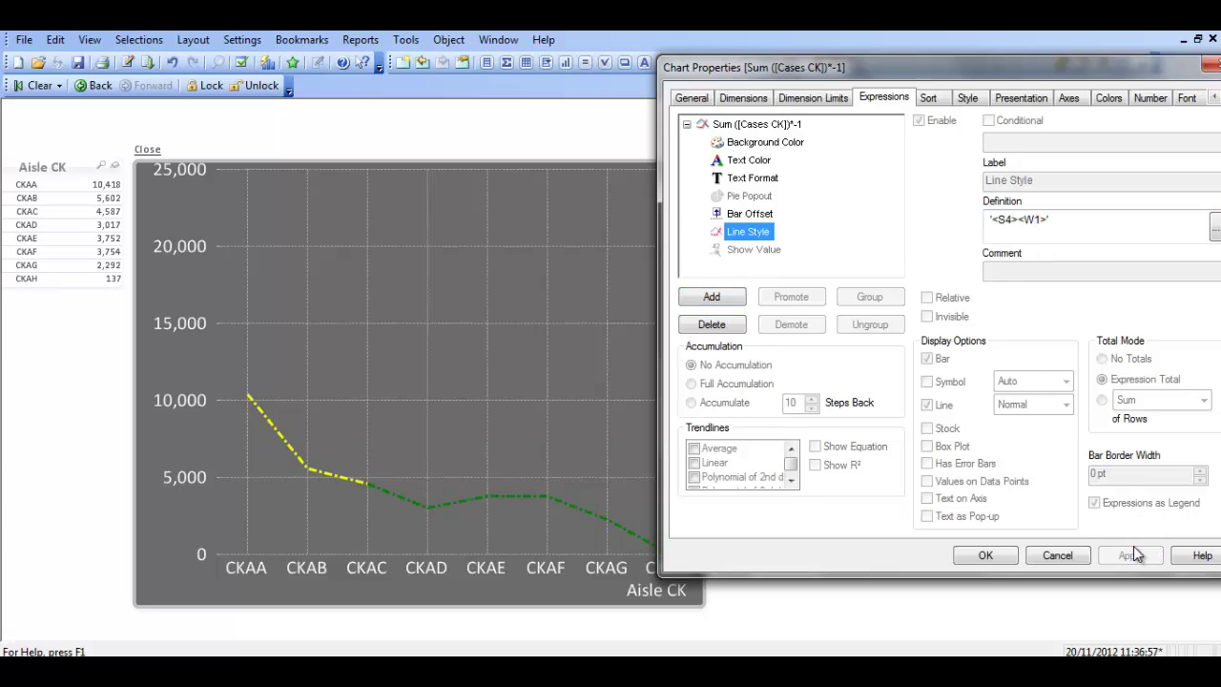
- Make the line solid with width 2 by setting the definition to '<S1><W2>' and applying it
{"action": "left_click", "coordinate": [1013, 223]}
{"action": "key", "text": "BackSpace"}
{"action": "type", "text": "1"}
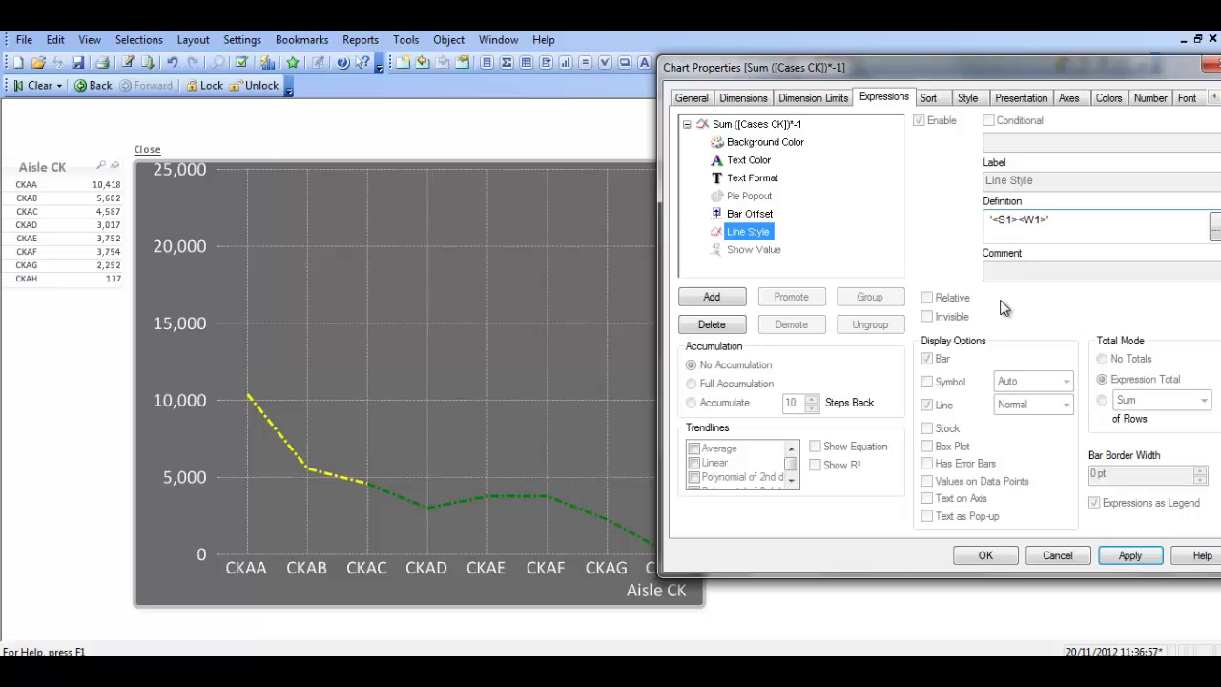
{"action": "left_click", "coordinate": [1125, 554]}
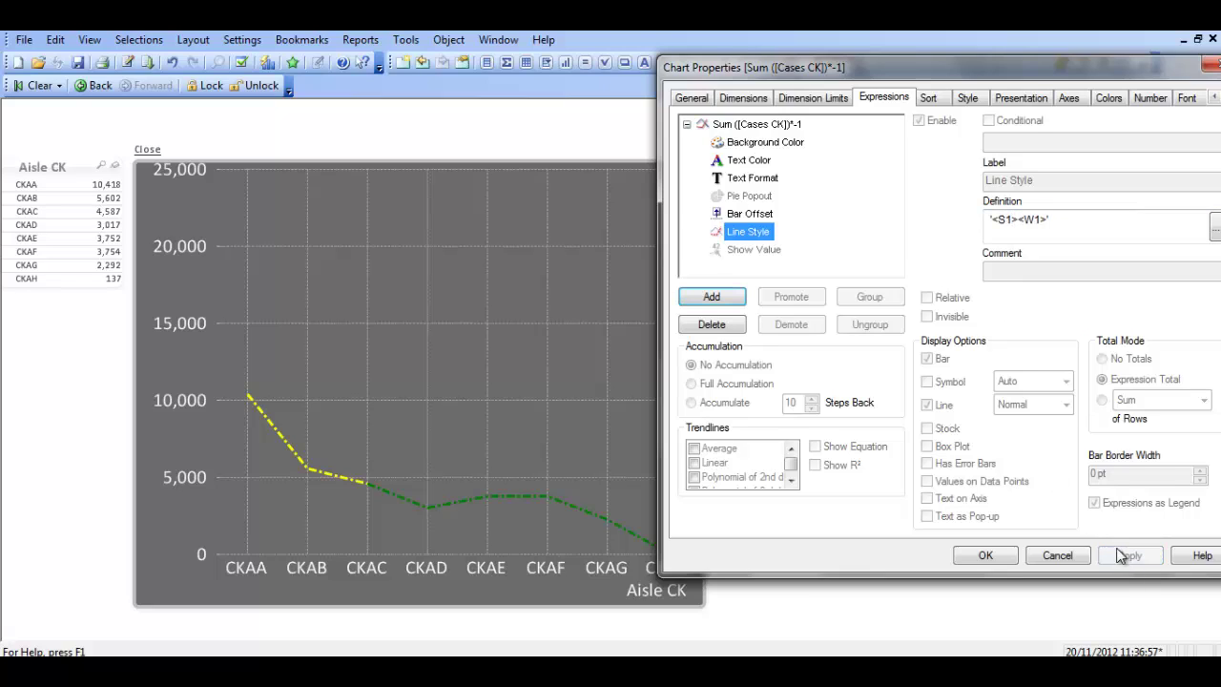
{"action": "left_click", "coordinate": [1043, 219]}
{"action": "key", "text": "BackSpace"}
{"action": "type", "text": "2"}
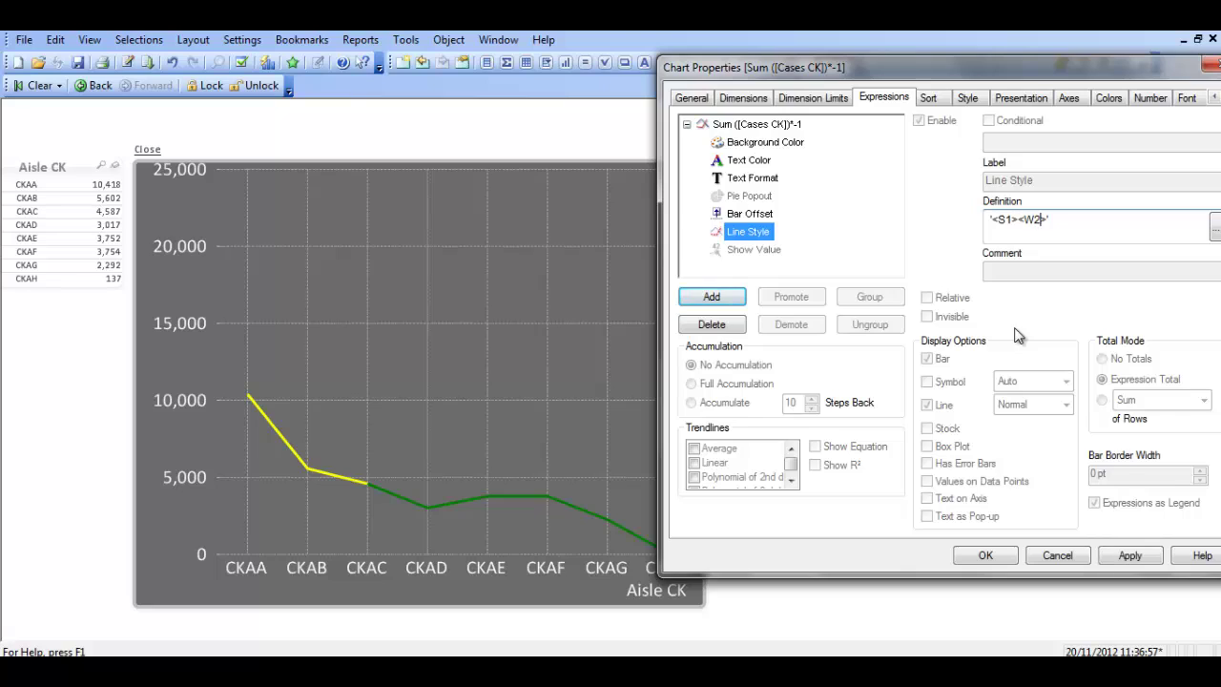
{"action": "left_click", "coordinate": [1128, 554]}
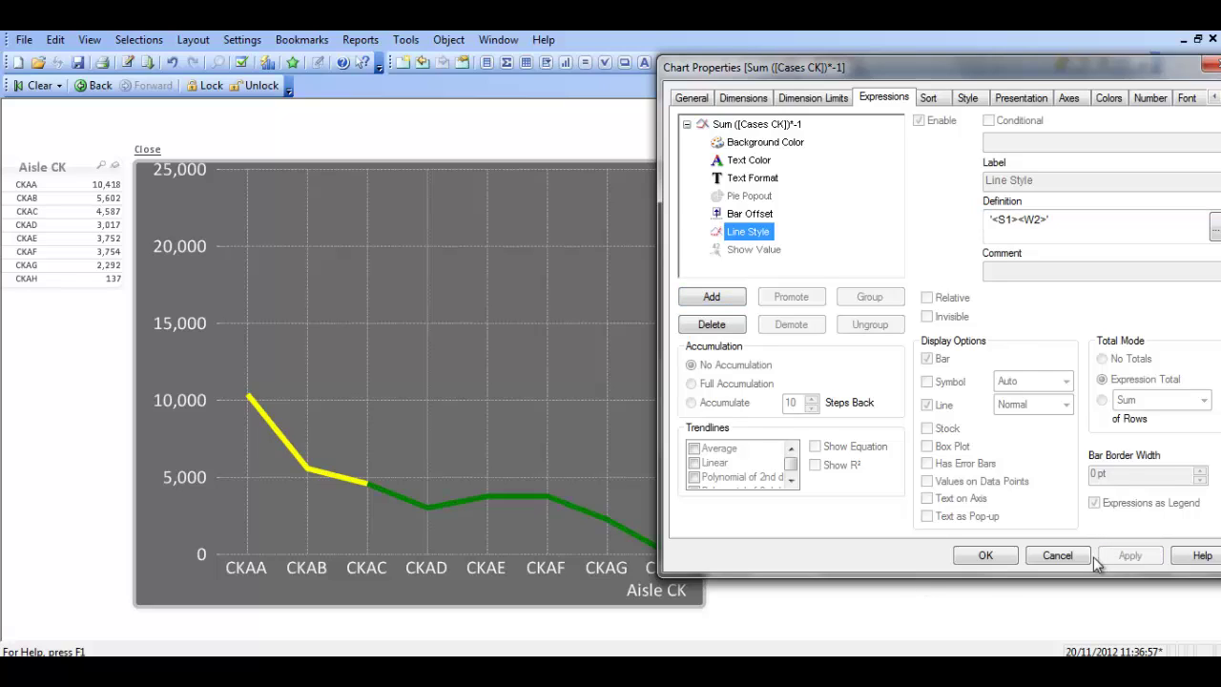
{"action": "left_click", "coordinate": [752, 250]}
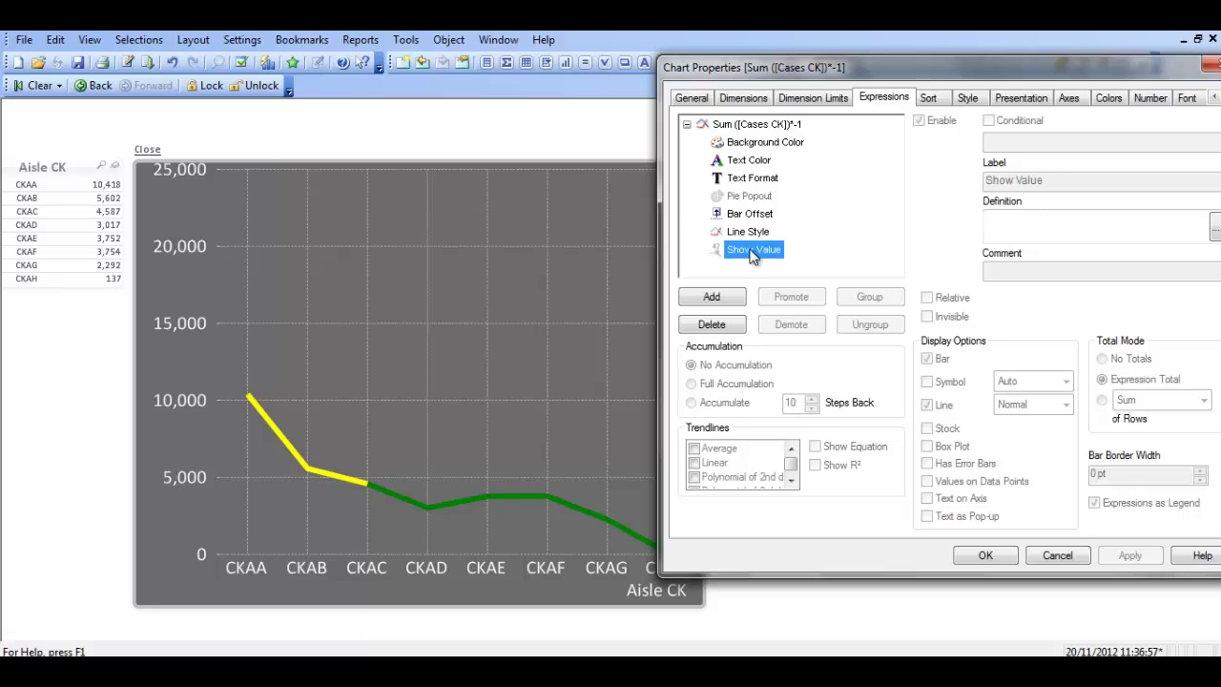
- Copy the Sum([Cases CK])*-1 expression into the Show Value definition
{"action": "left_click", "coordinate": [1081, 220]}
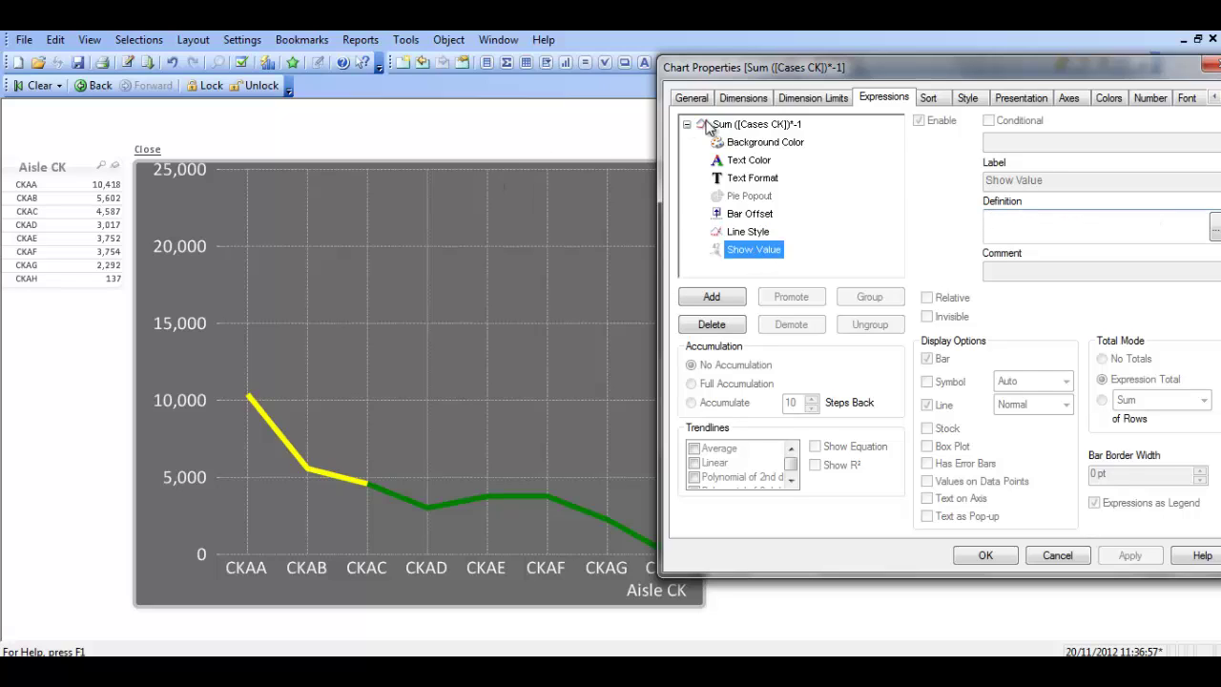
{"action": "left_click", "coordinate": [752, 125]}
{"action": "left_click_drag", "start_coordinate": [1106, 221], "coordinate": [845, 224]}
{"action": "key", "text": "ctrl+c"}
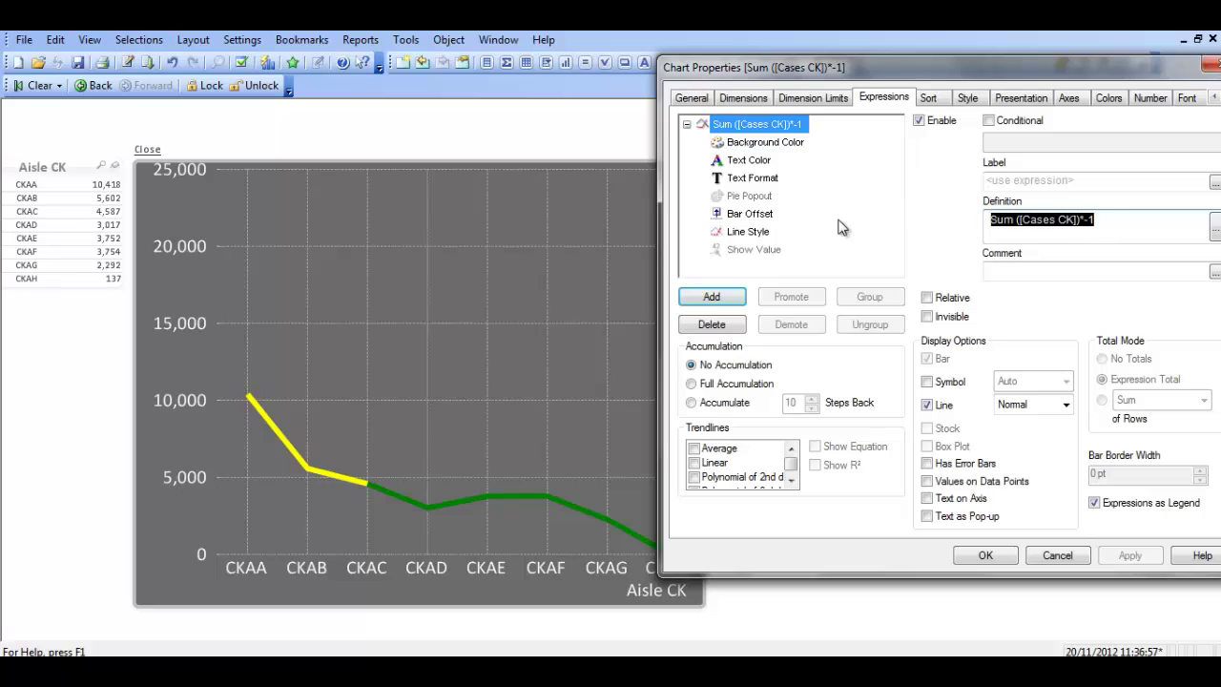
{"action": "left_click", "coordinate": [768, 247]}
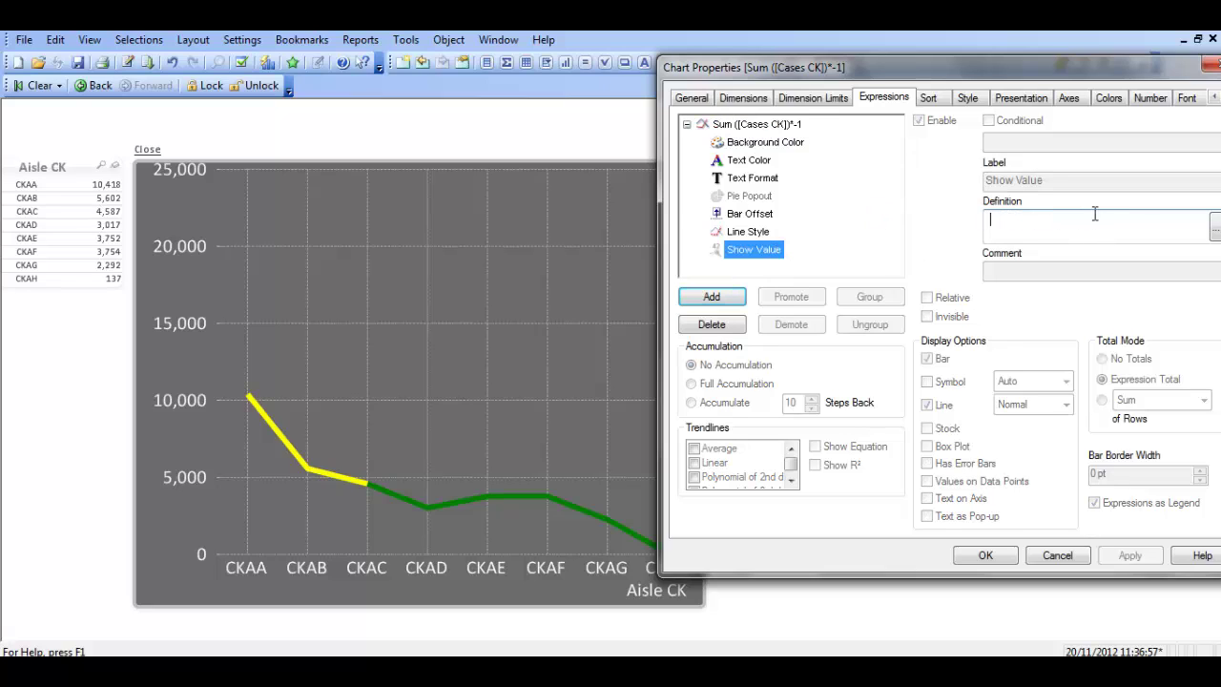
{"action": "left_click", "coordinate": [999, 232]}
{"action": "key", "text": "ctrl+v"}
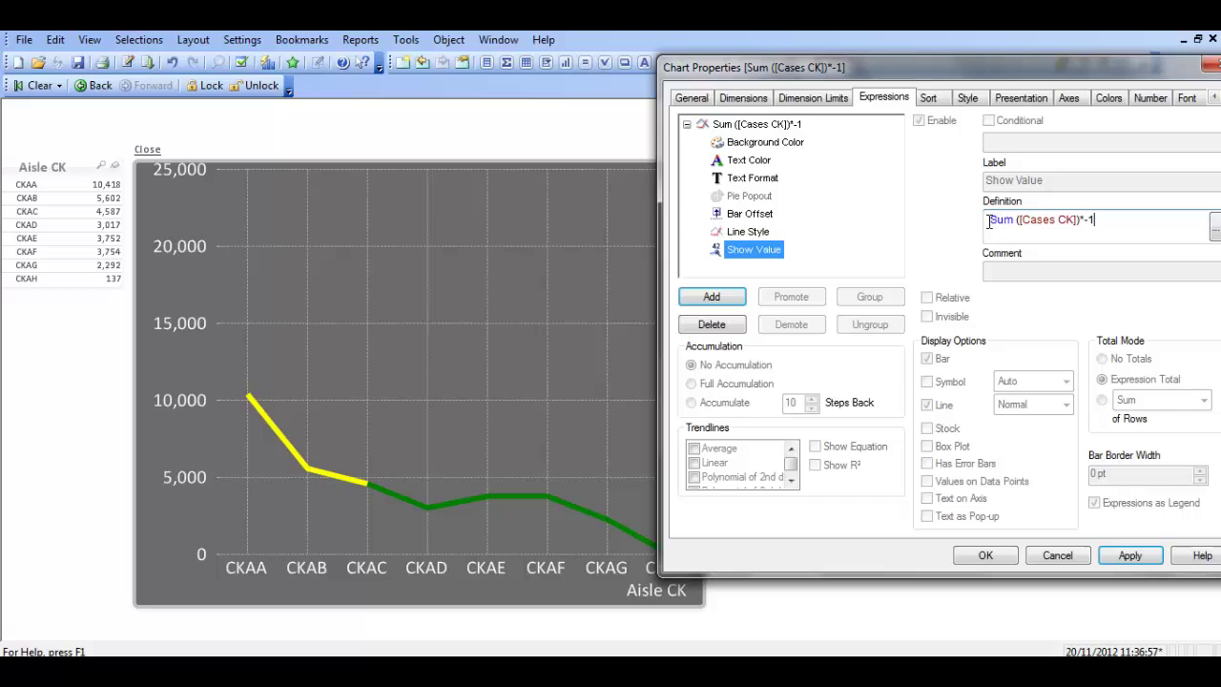
- Rewrite the Show Value condition as COLUMN(1) >=5000 and apply it
{"action": "type", "text": "IF"}
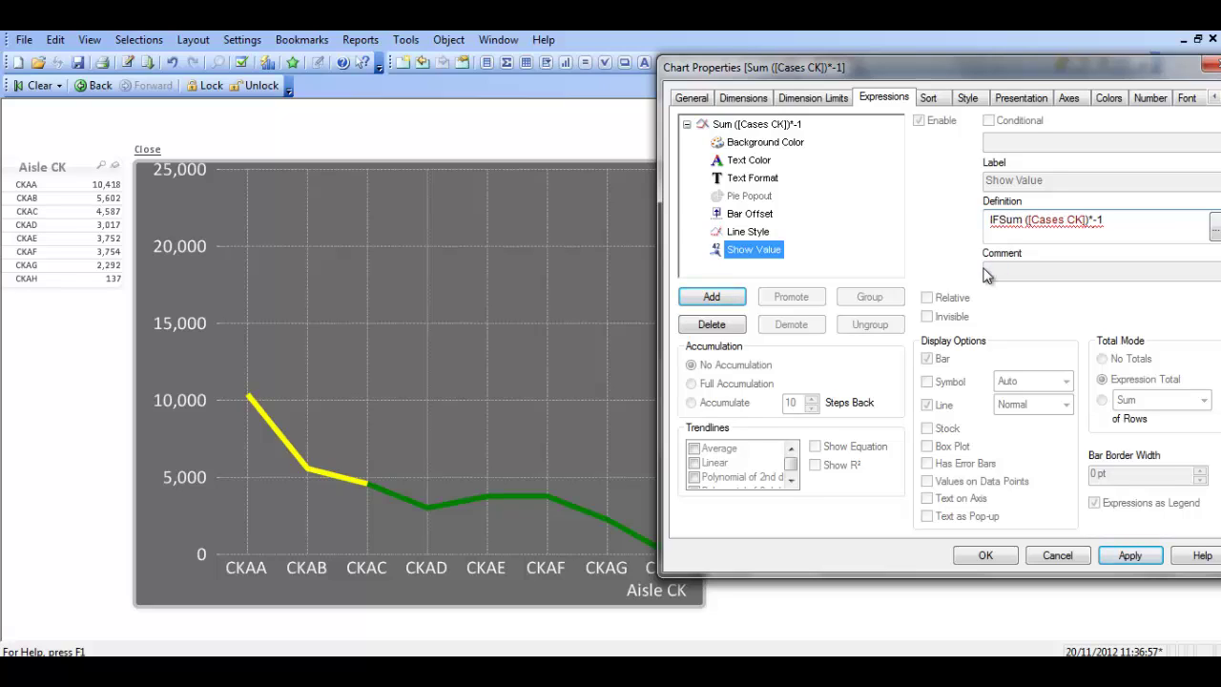
{"action": "type", "text": "("}
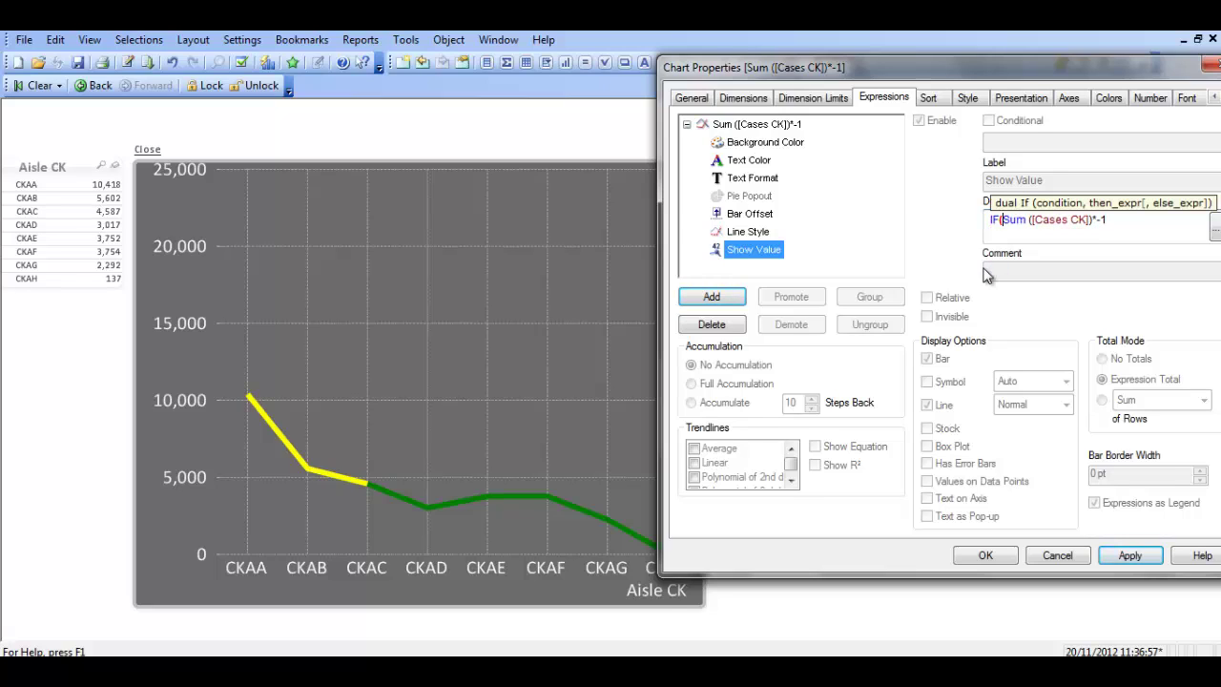
{"action": "left_click", "coordinate": [1131, 230]}
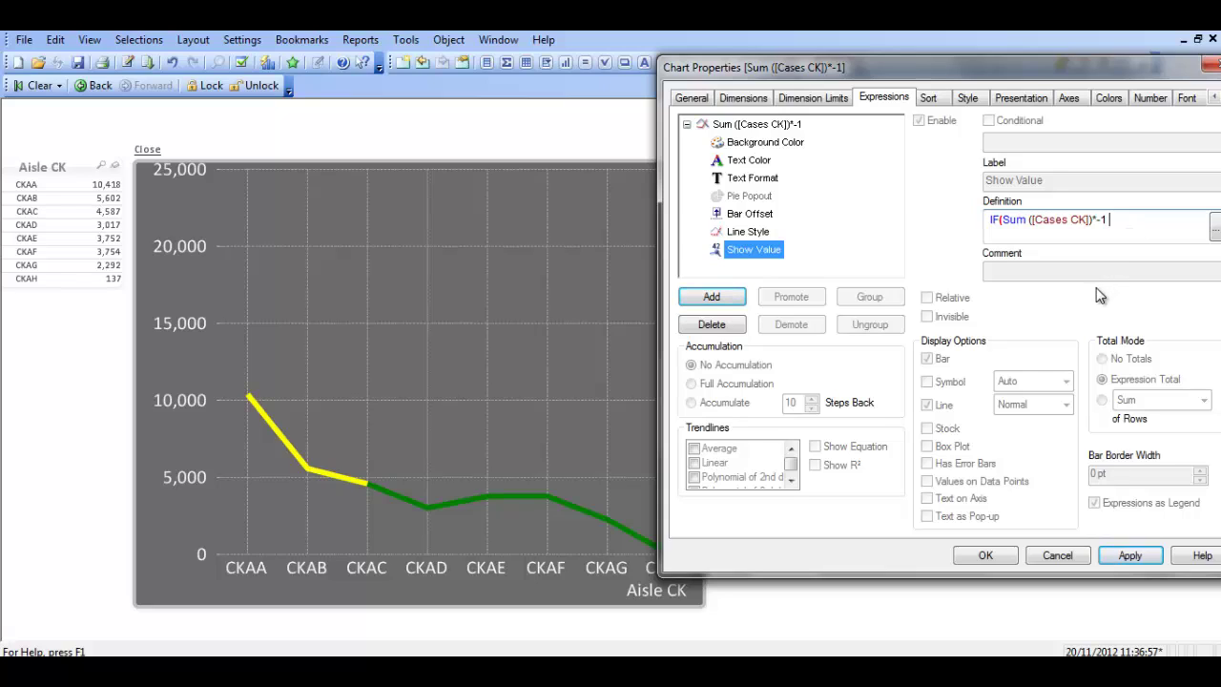
{"action": "type", "text": ">="}
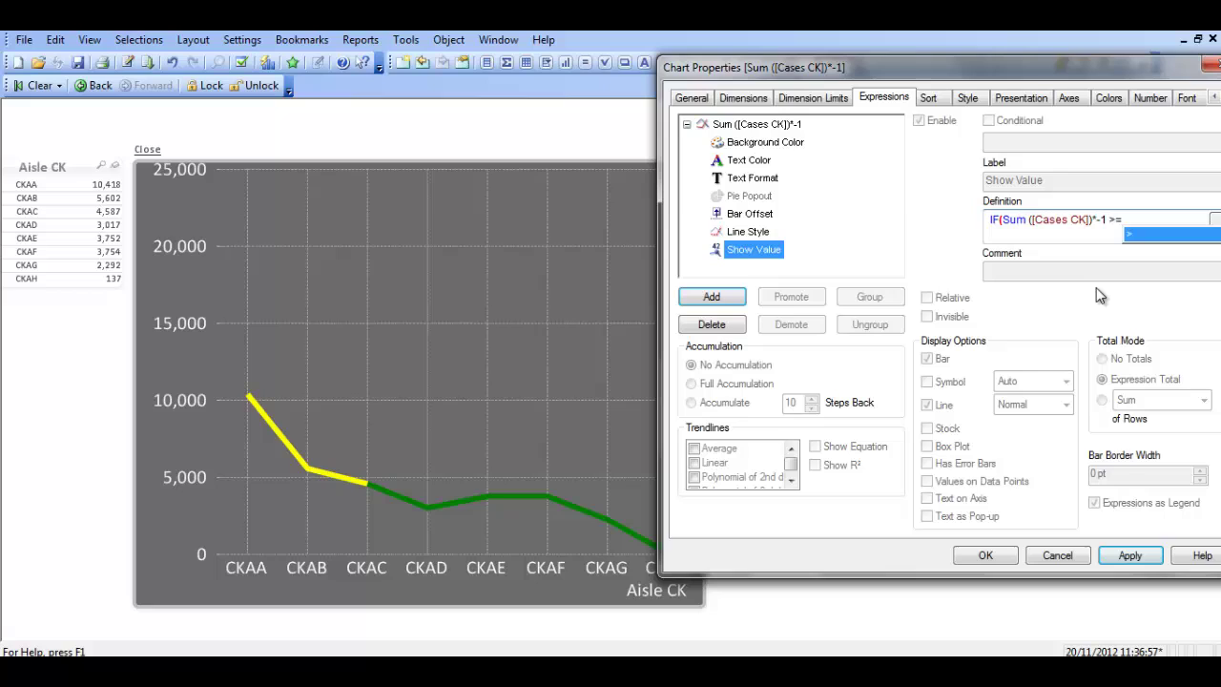
{"action": "type", "text": "5000"}
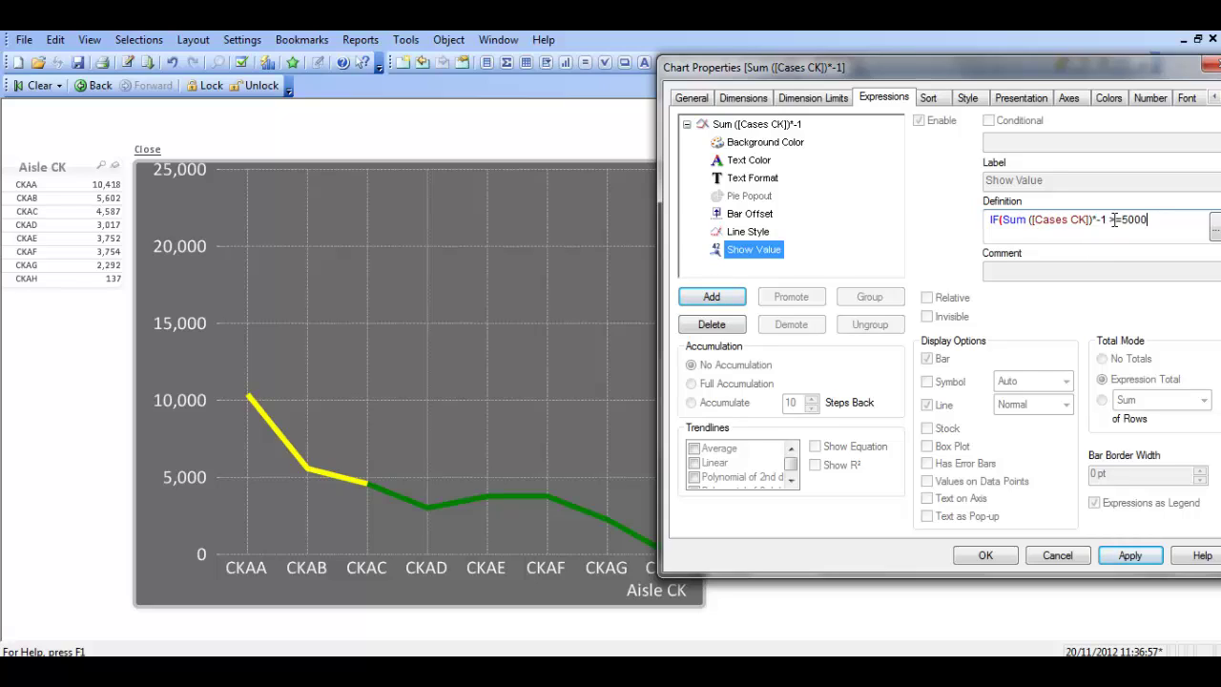
{"action": "left_click_drag", "start_coordinate": [1110, 219], "coordinate": [918, 221]}
{"action": "type", "text": "COLUMN"}
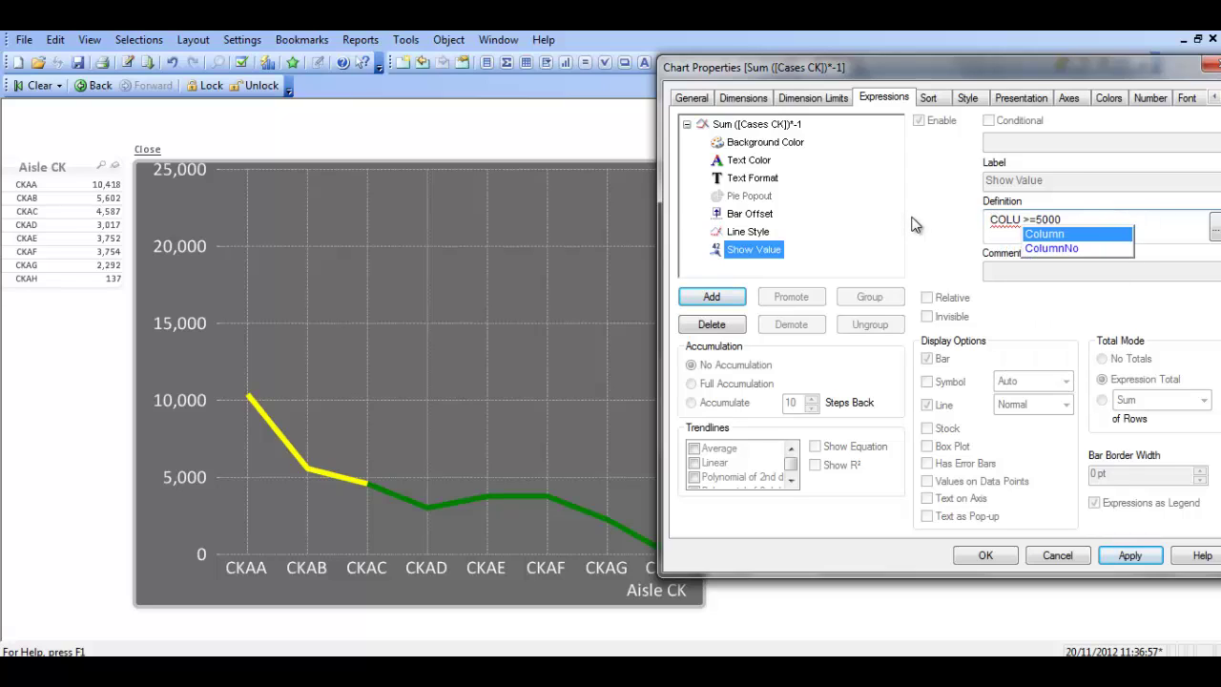
{"action": "type", "text": "()"}
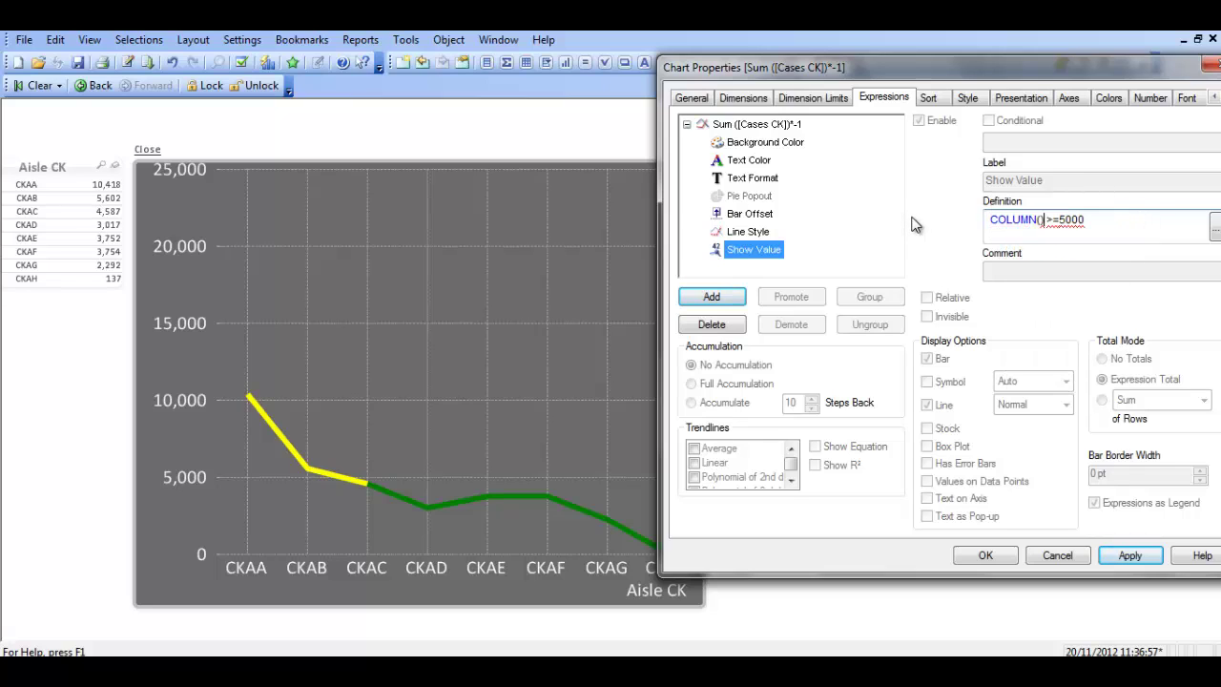
{"action": "type", "text": "1"}
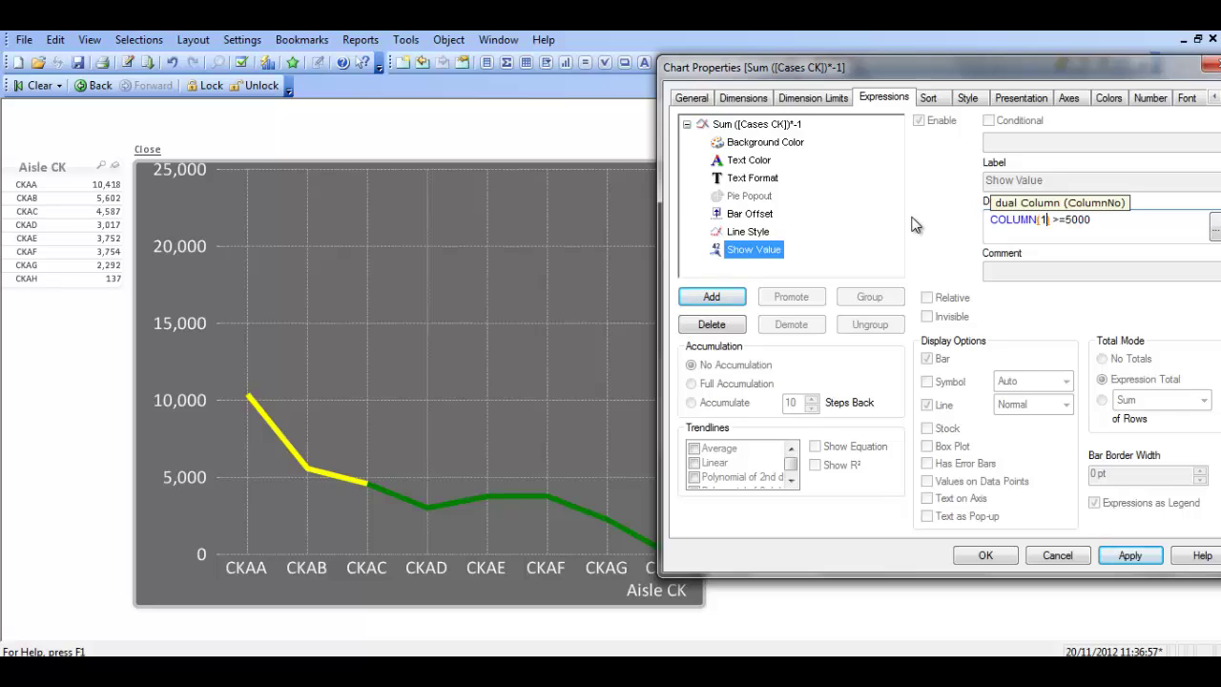
{"action": "key", "text": "End"}
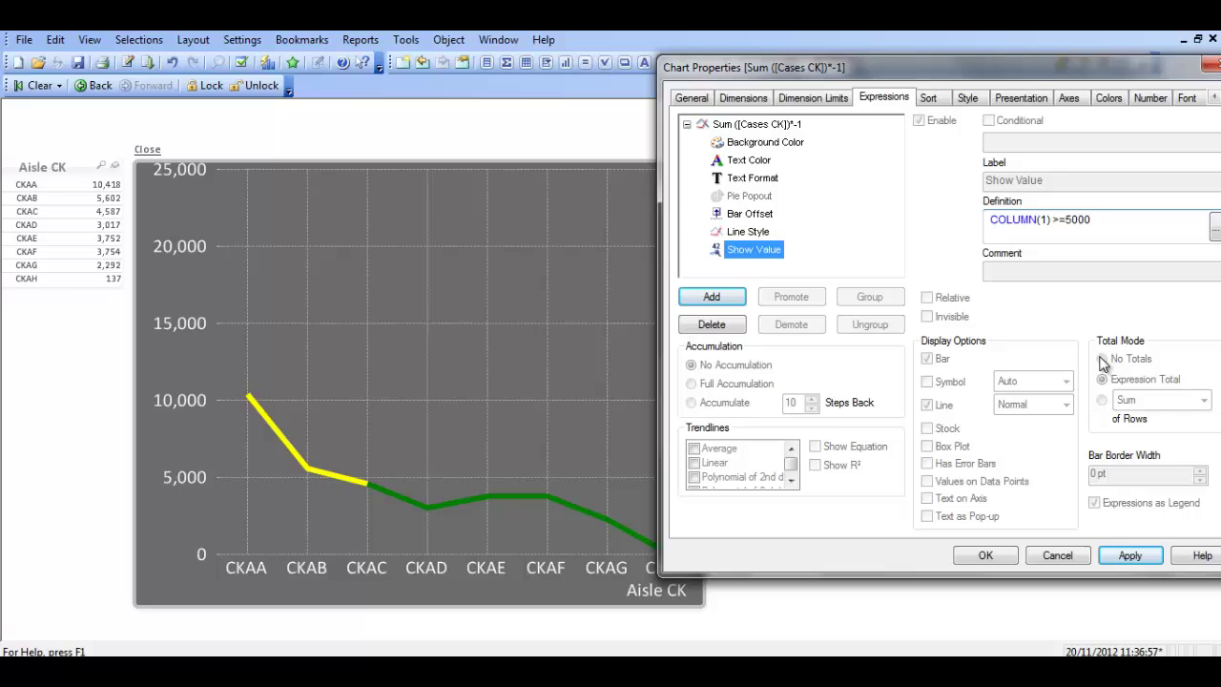
{"action": "left_click", "coordinate": [1134, 557]}
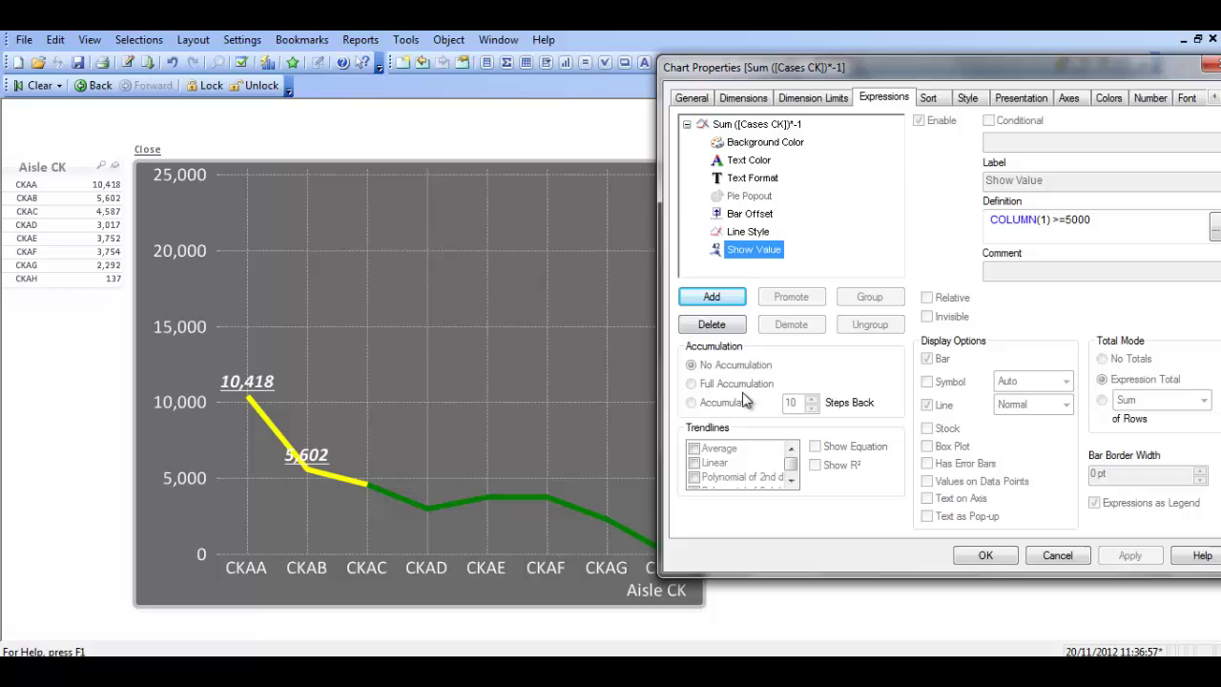
- Change the Show Value condition to COLUMN(1) <=3000 and apply it
{"action": "left_click", "coordinate": [1061, 221]}
{"action": "key", "text": "BackSpace"}
{"action": "type", "text": "<="}
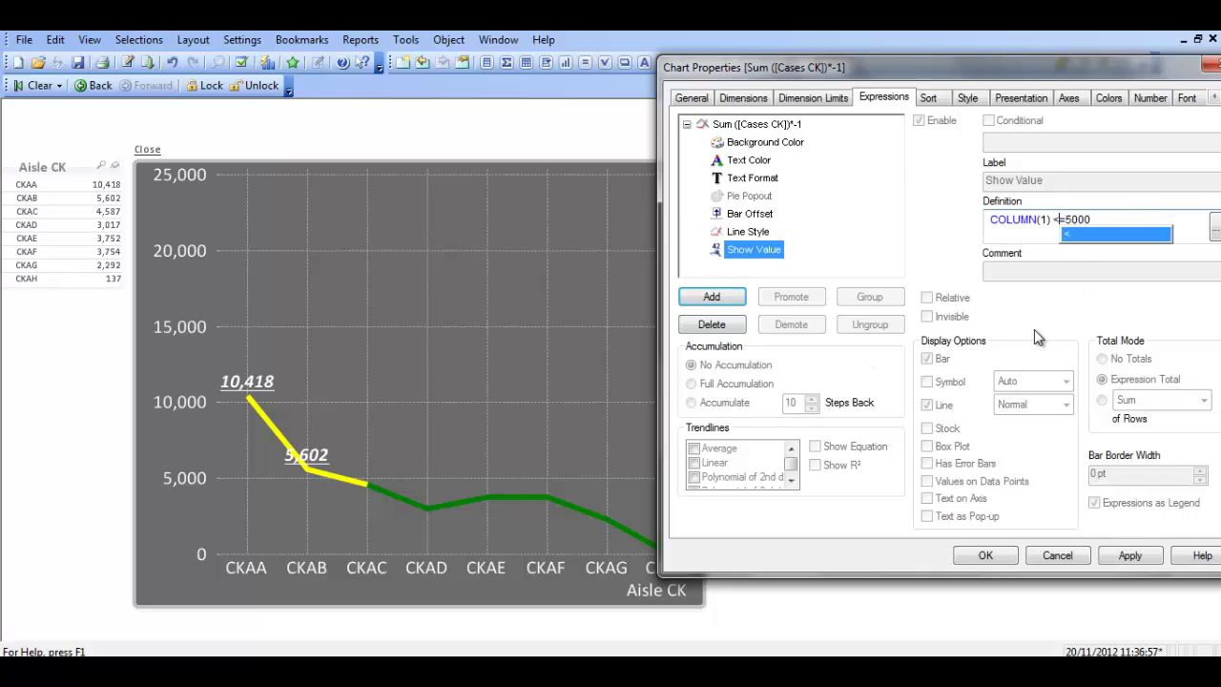
{"action": "left_click", "coordinate": [1123, 218]}
{"action": "key", "text": "BackSpace"}
{"action": "key", "text": "BackSpace"}
{"action": "key", "text": "BackSpace"}
{"action": "key", "text": "BackSpace"}
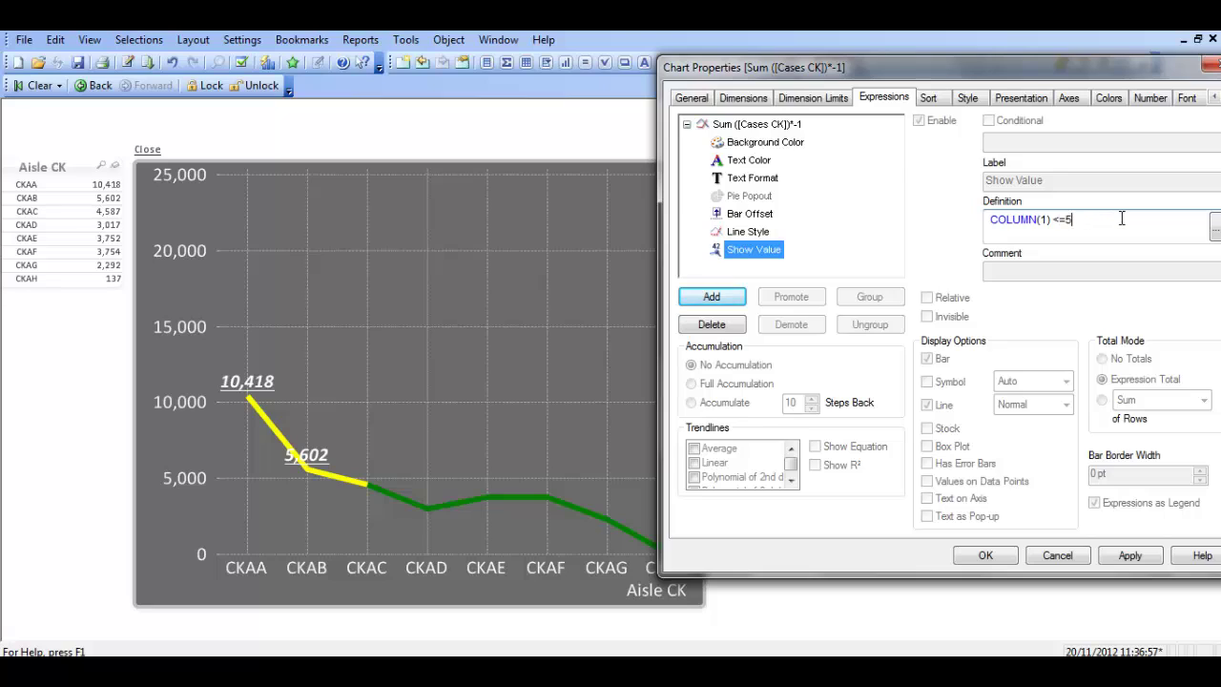
{"action": "type", "text": "3000"}
{"action": "left_click", "coordinate": [1135, 554]}
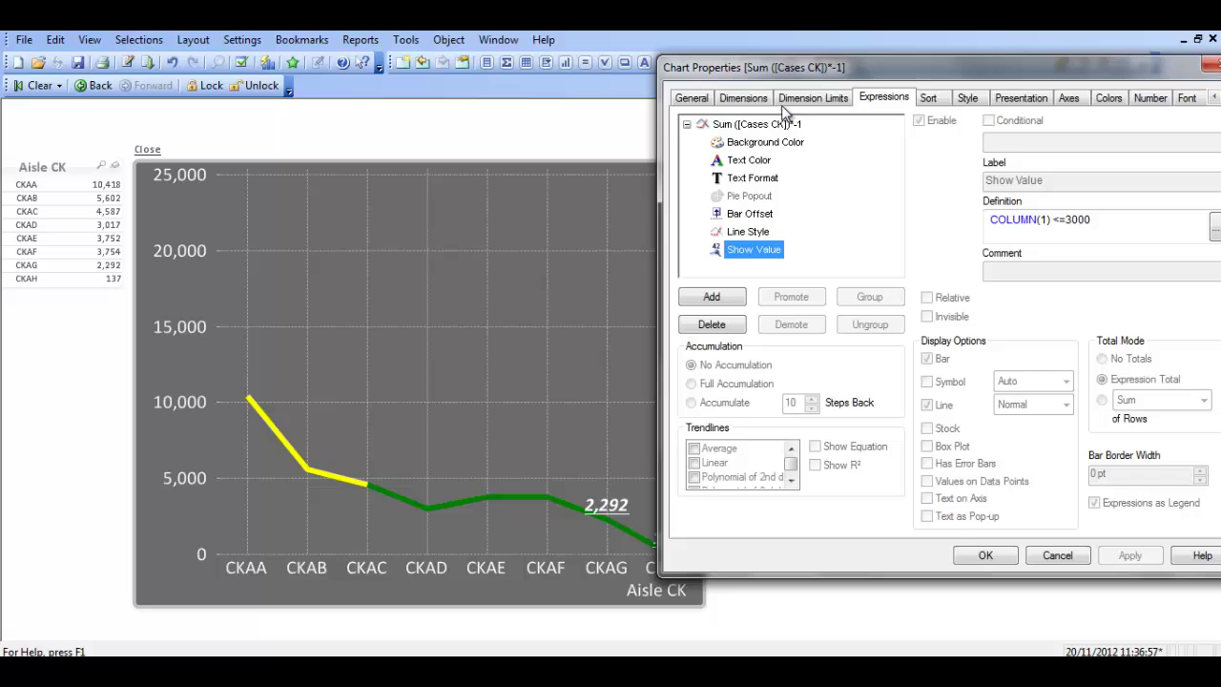
{"action": "left_click_drag", "start_coordinate": [804, 65], "coordinate": [724, 57]}
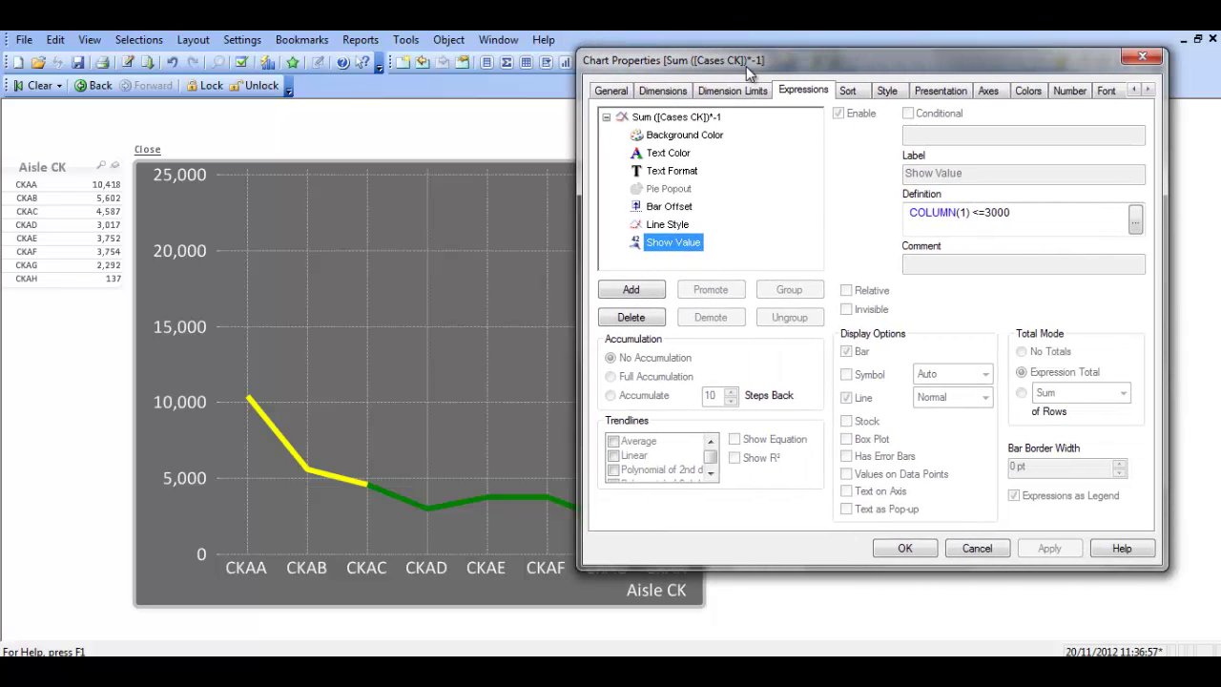
- Trim the Text Format definition from '<B><I><U>' to '<B>' and apply it
{"action": "left_click", "coordinate": [685, 174]}
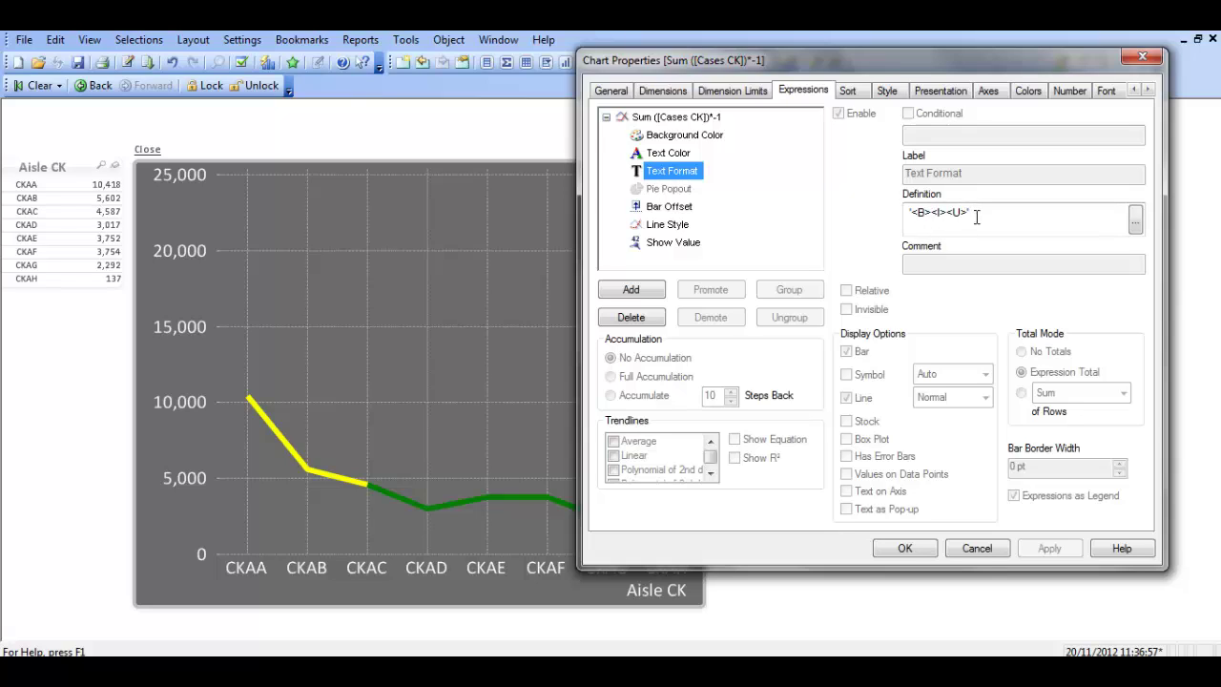
{"action": "left_click_drag", "start_coordinate": [973, 211], "coordinate": [932, 211]}
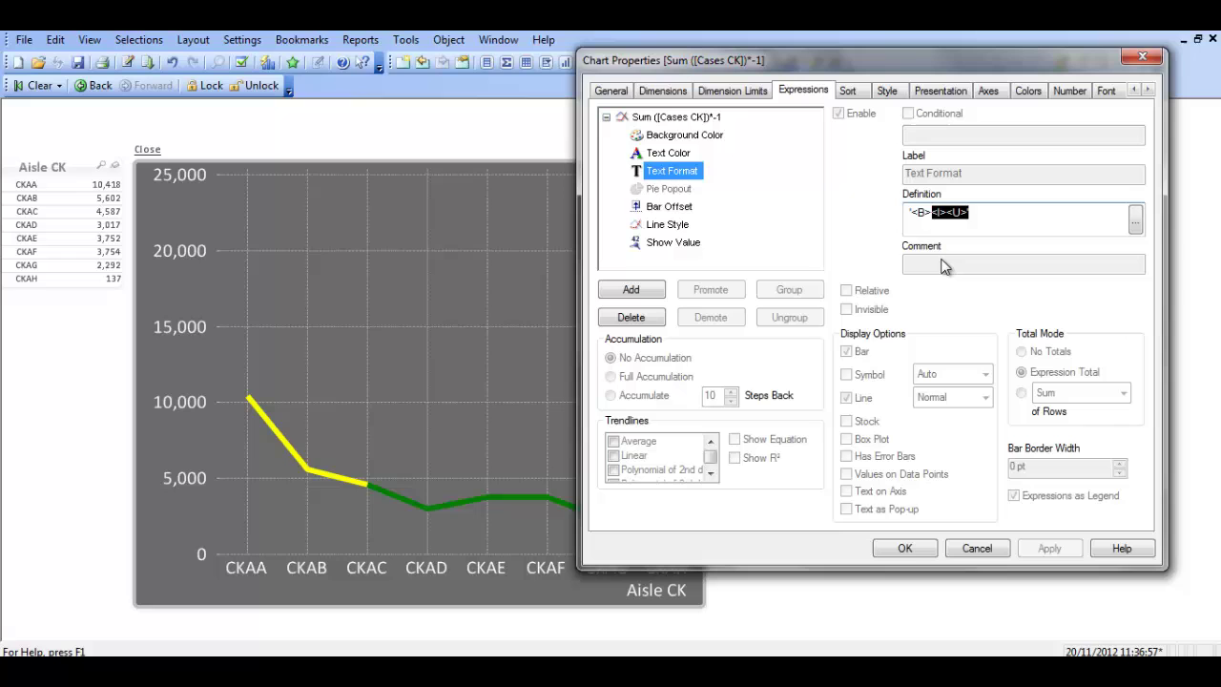
{"action": "key", "text": "Delete"}
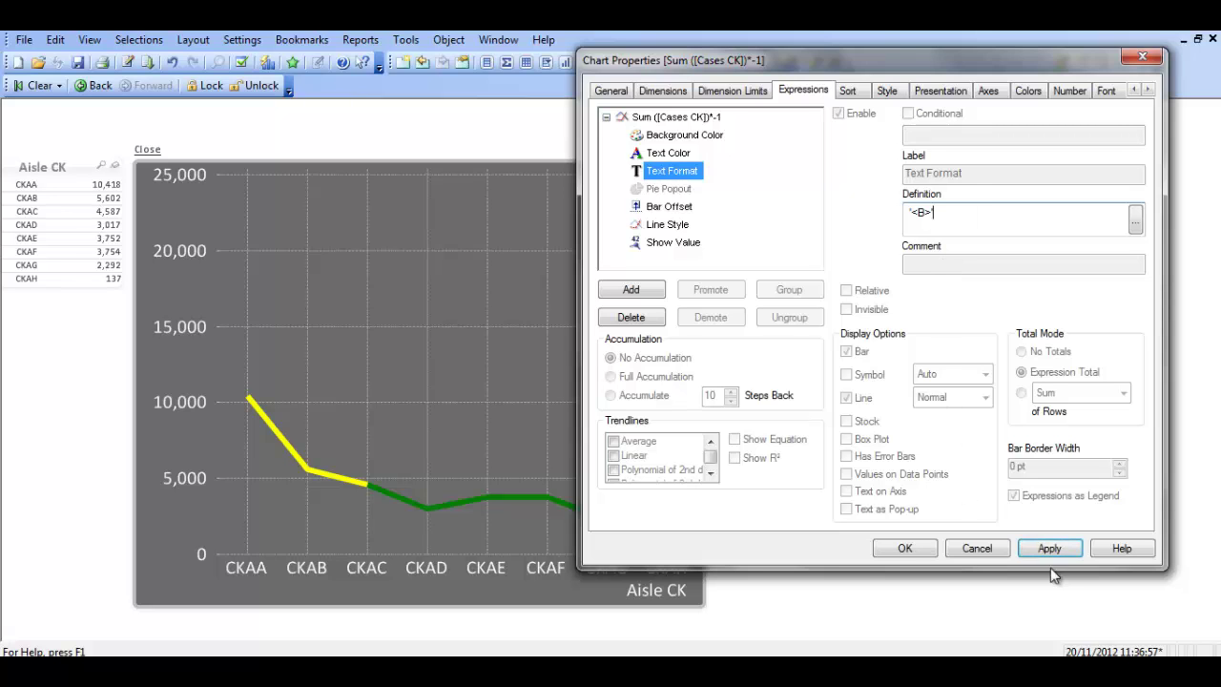
{"action": "left_click", "coordinate": [1049, 548]}
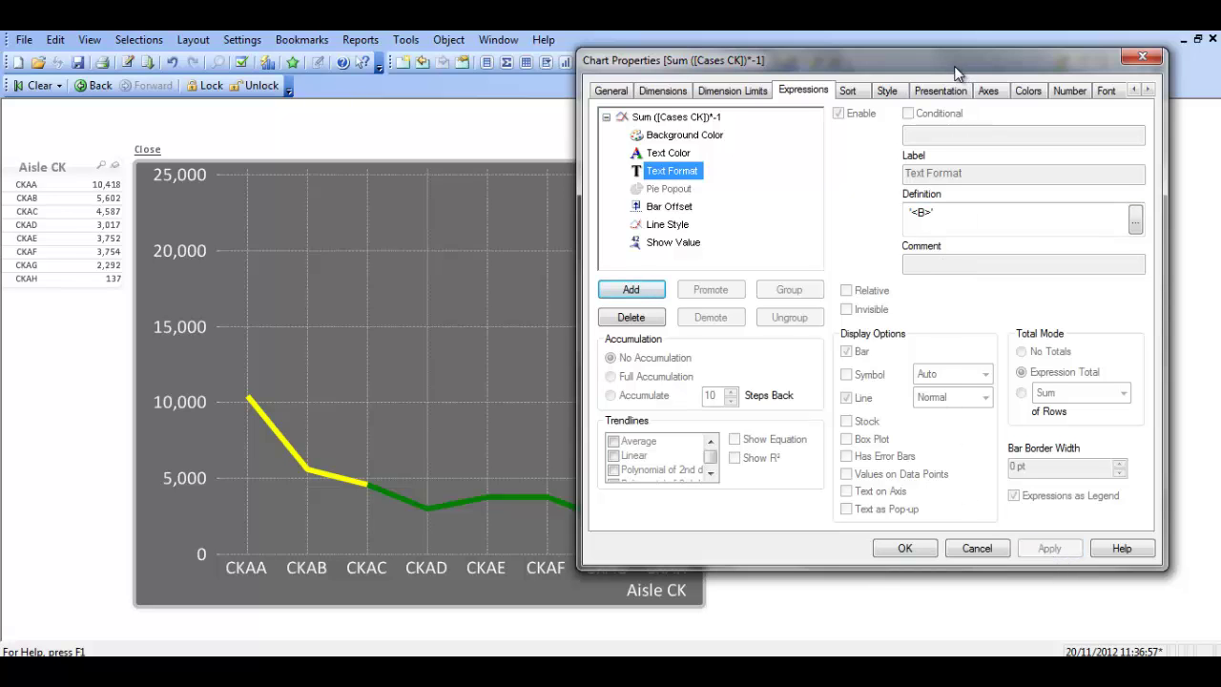
{"action": "left_click_drag", "start_coordinate": [957, 65], "coordinate": [1106, 87]}
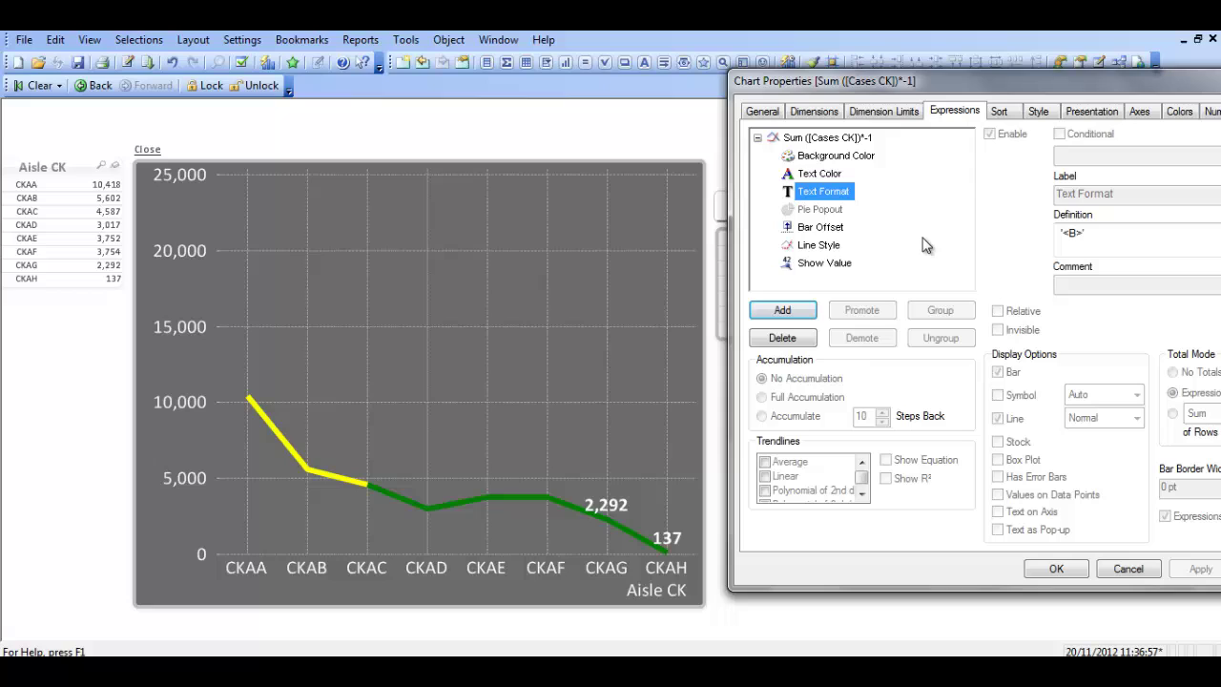
{"action": "left_click", "coordinate": [818, 160]}
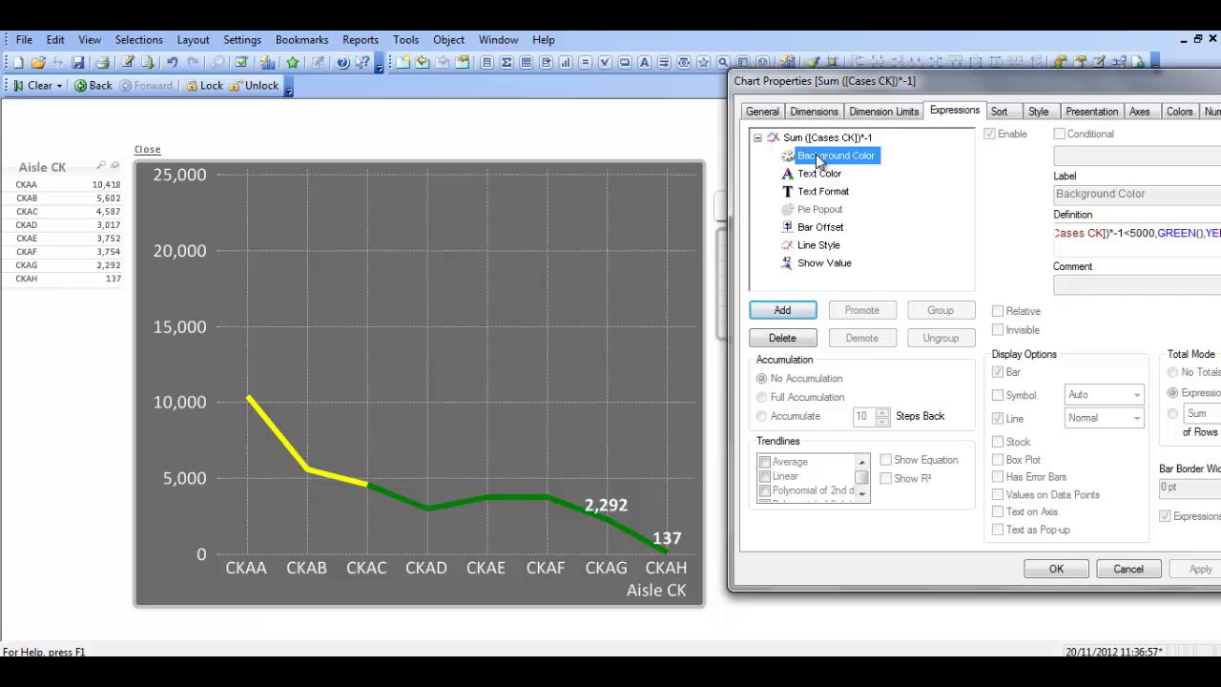
{"action": "left_click", "coordinate": [825, 177]}
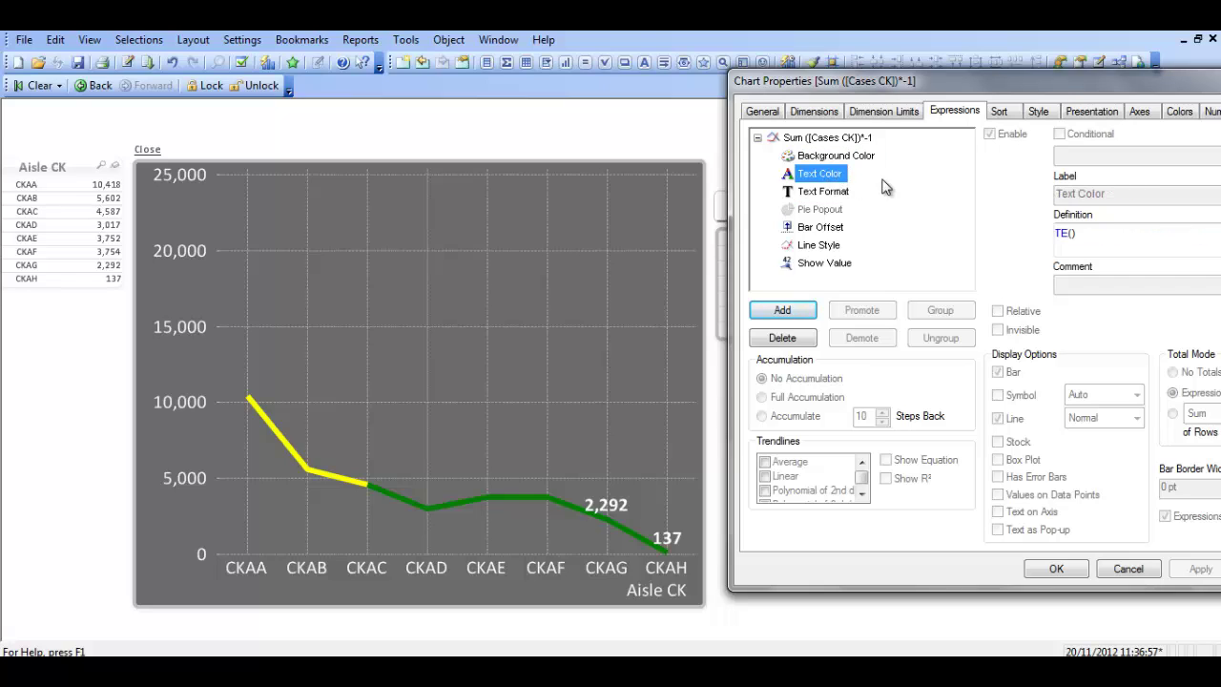
{"action": "left_click", "coordinate": [826, 193]}
{"action": "left_click", "coordinate": [831, 211]}
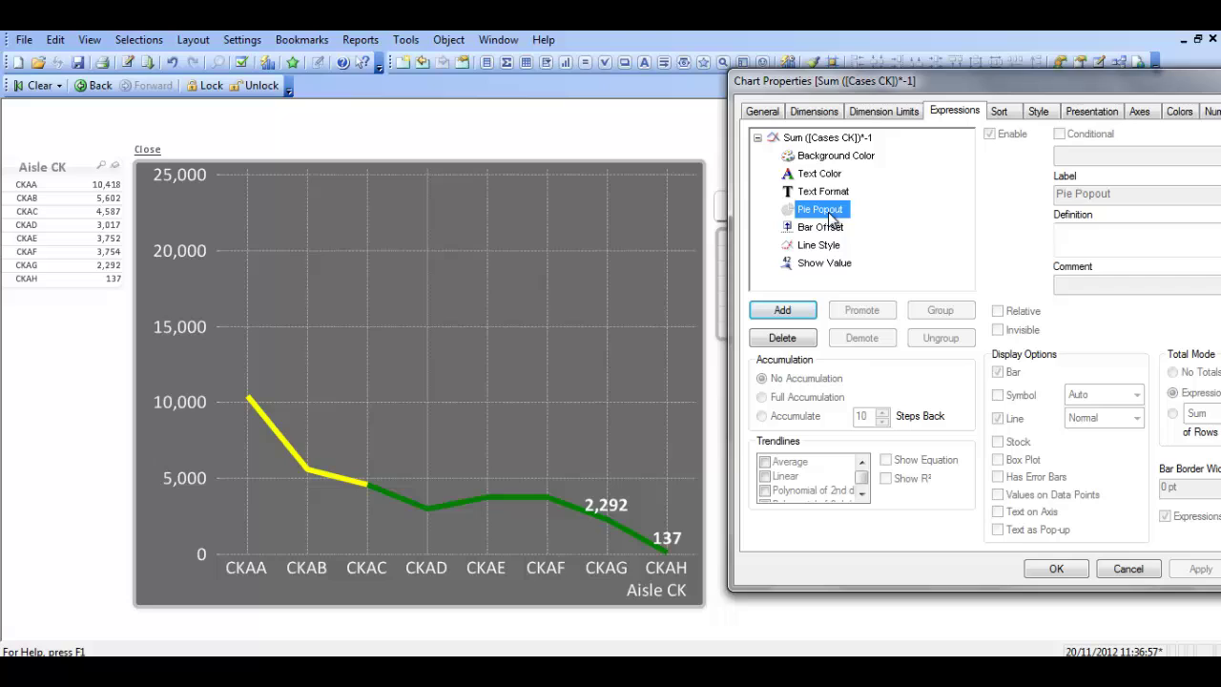
{"action": "left_click", "coordinate": [826, 228]}
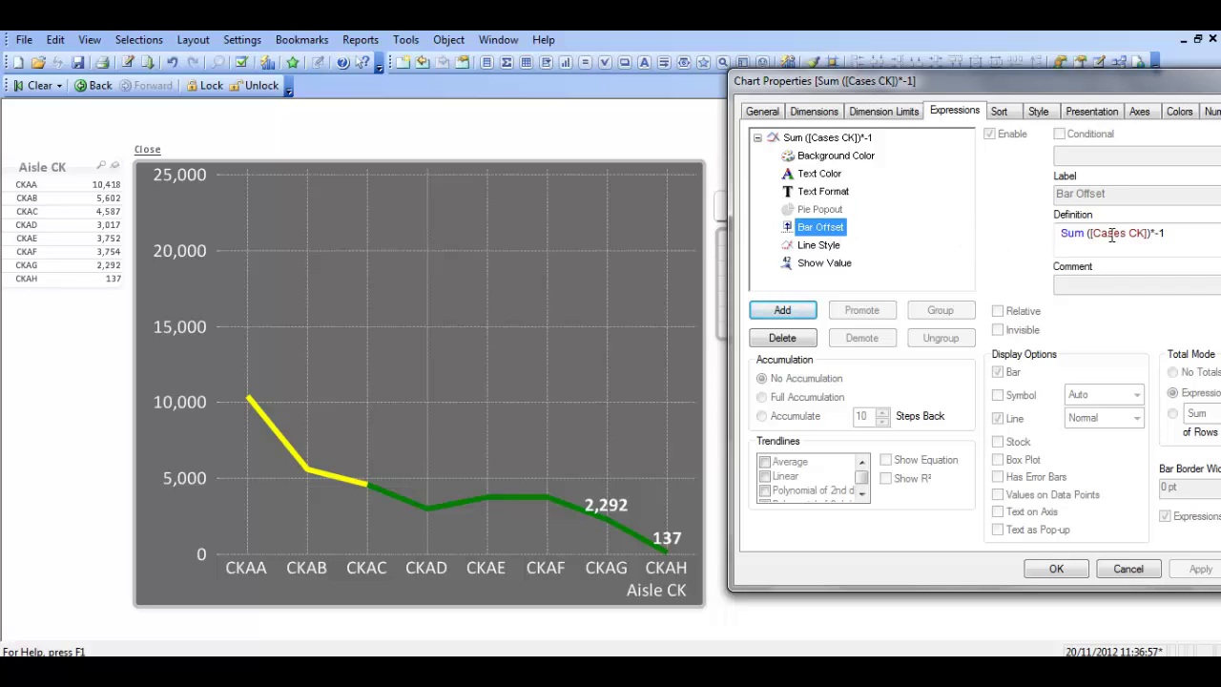
{"action": "left_click", "coordinate": [826, 246]}
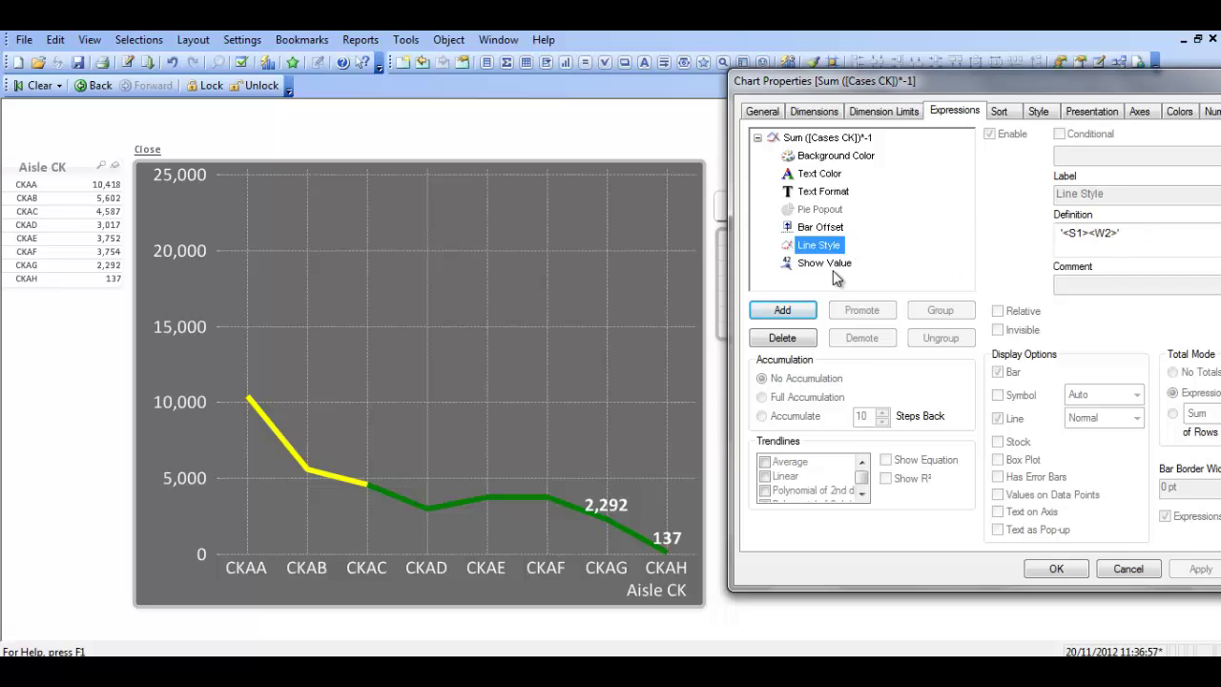
{"action": "left_click", "coordinate": [845, 269]}
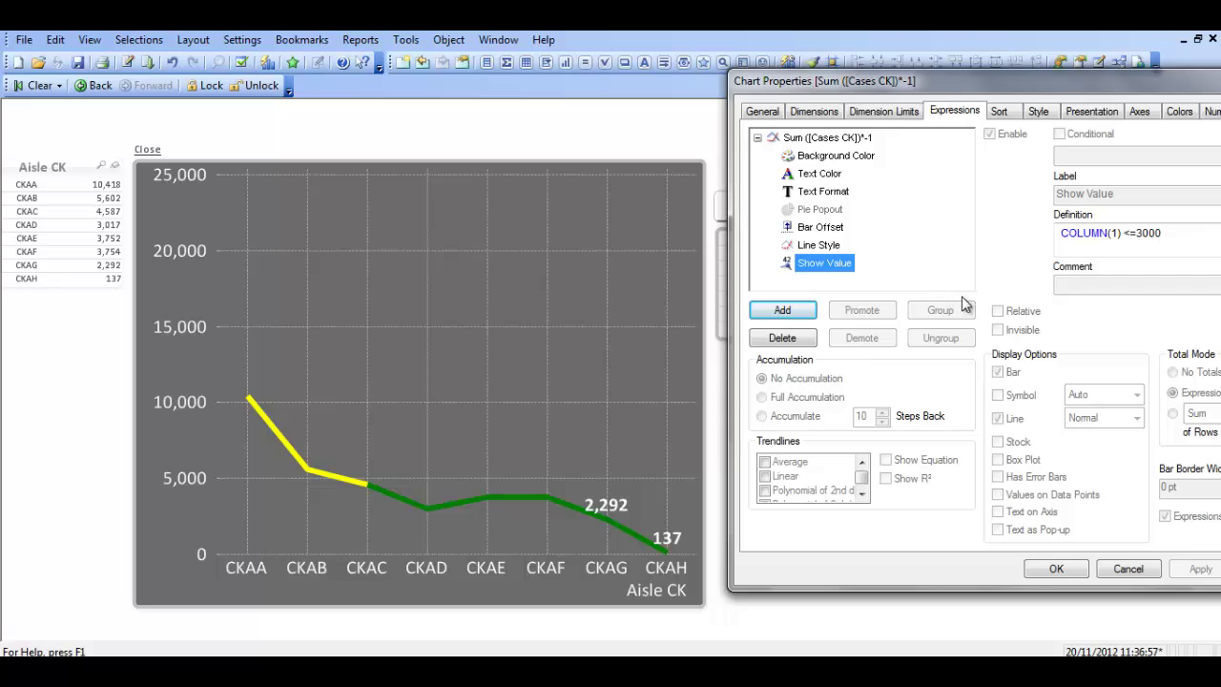
{"action": "left_click", "coordinate": [757, 138]}
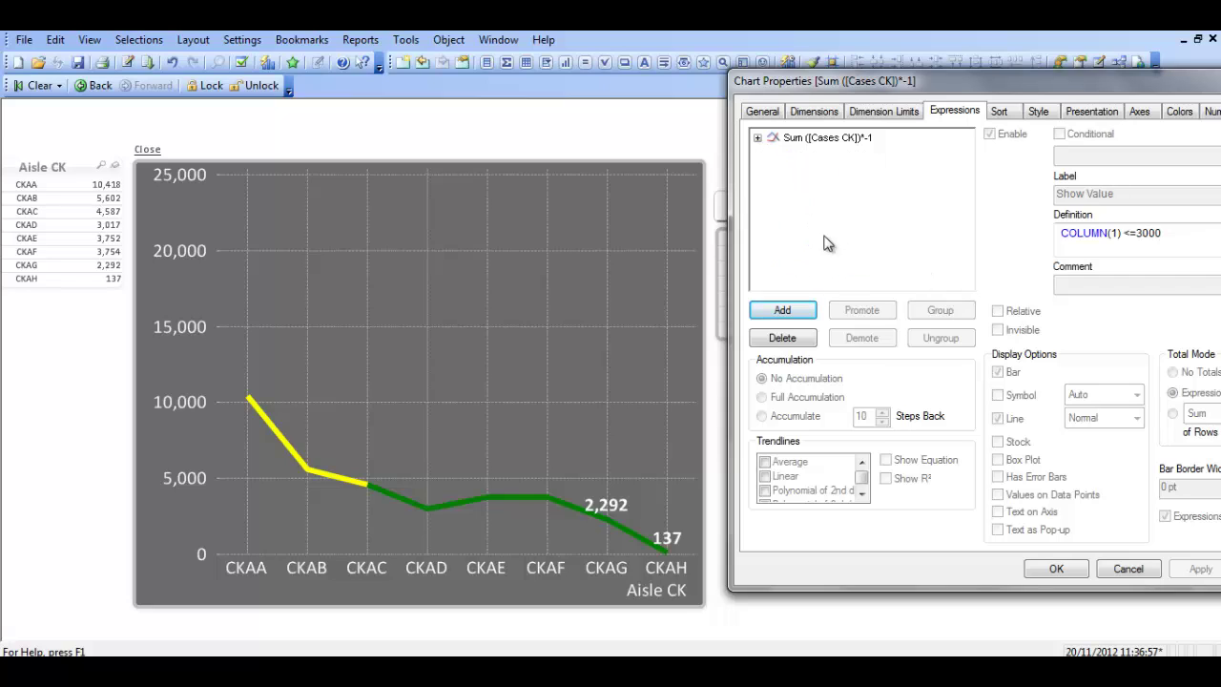